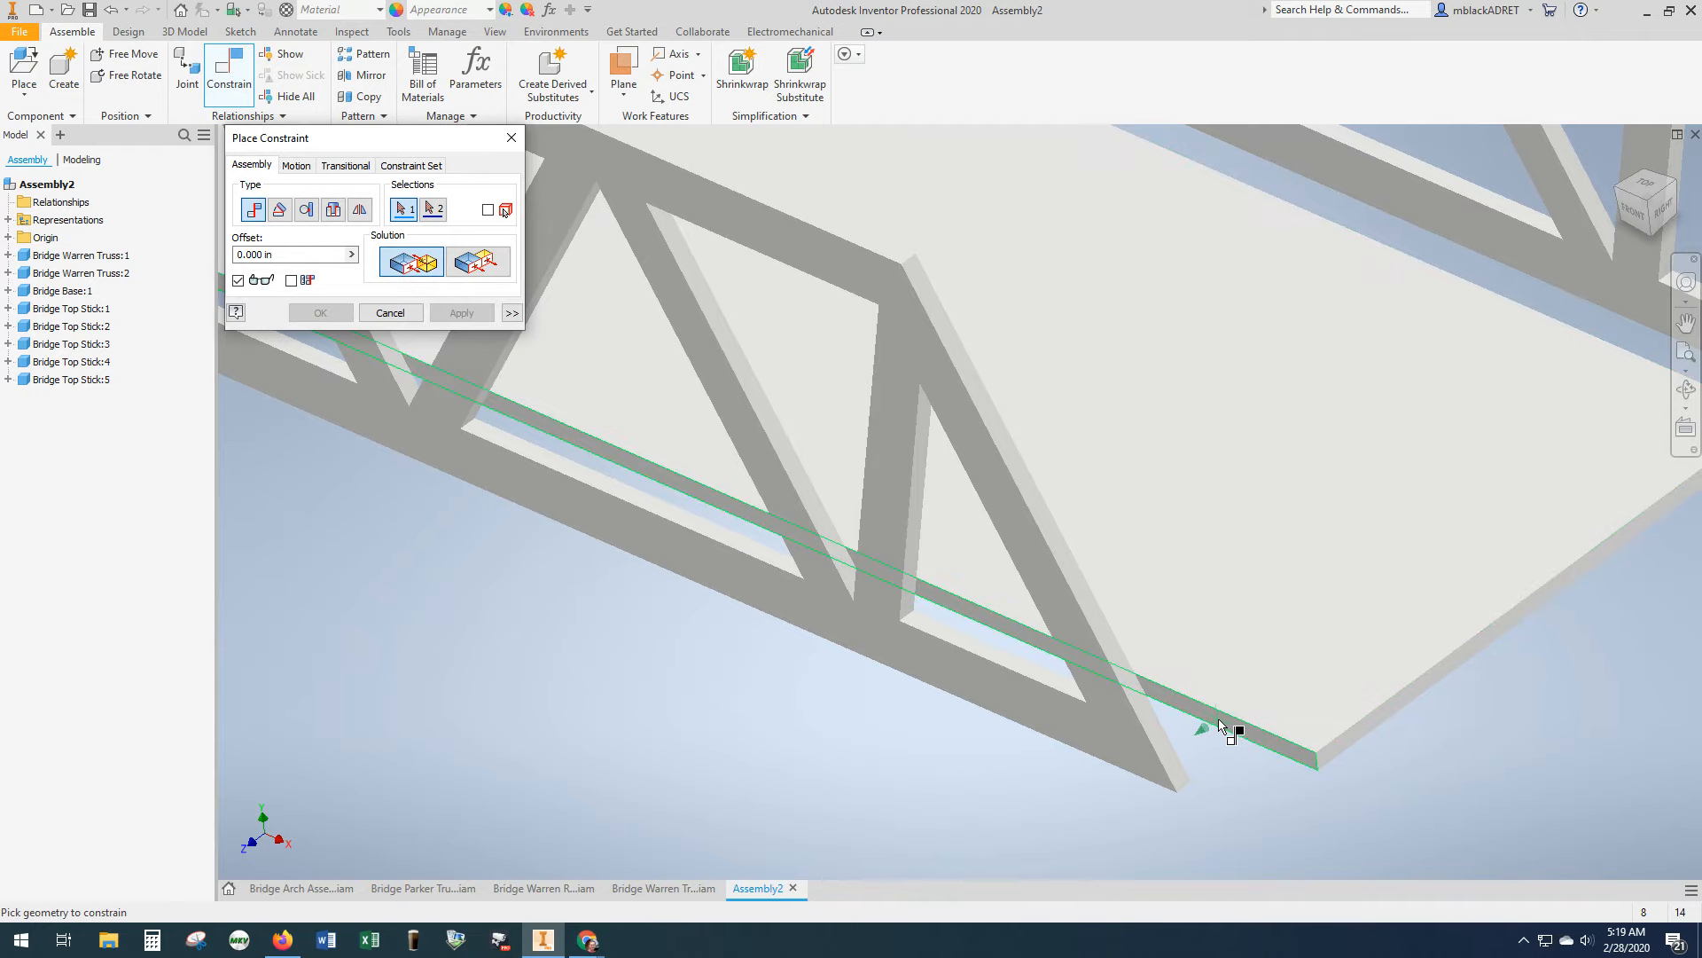
# - Mate the base's front long side face to the inner face of the front Warren truss with 0.000 in offset
pyautogui.click(1220, 723)
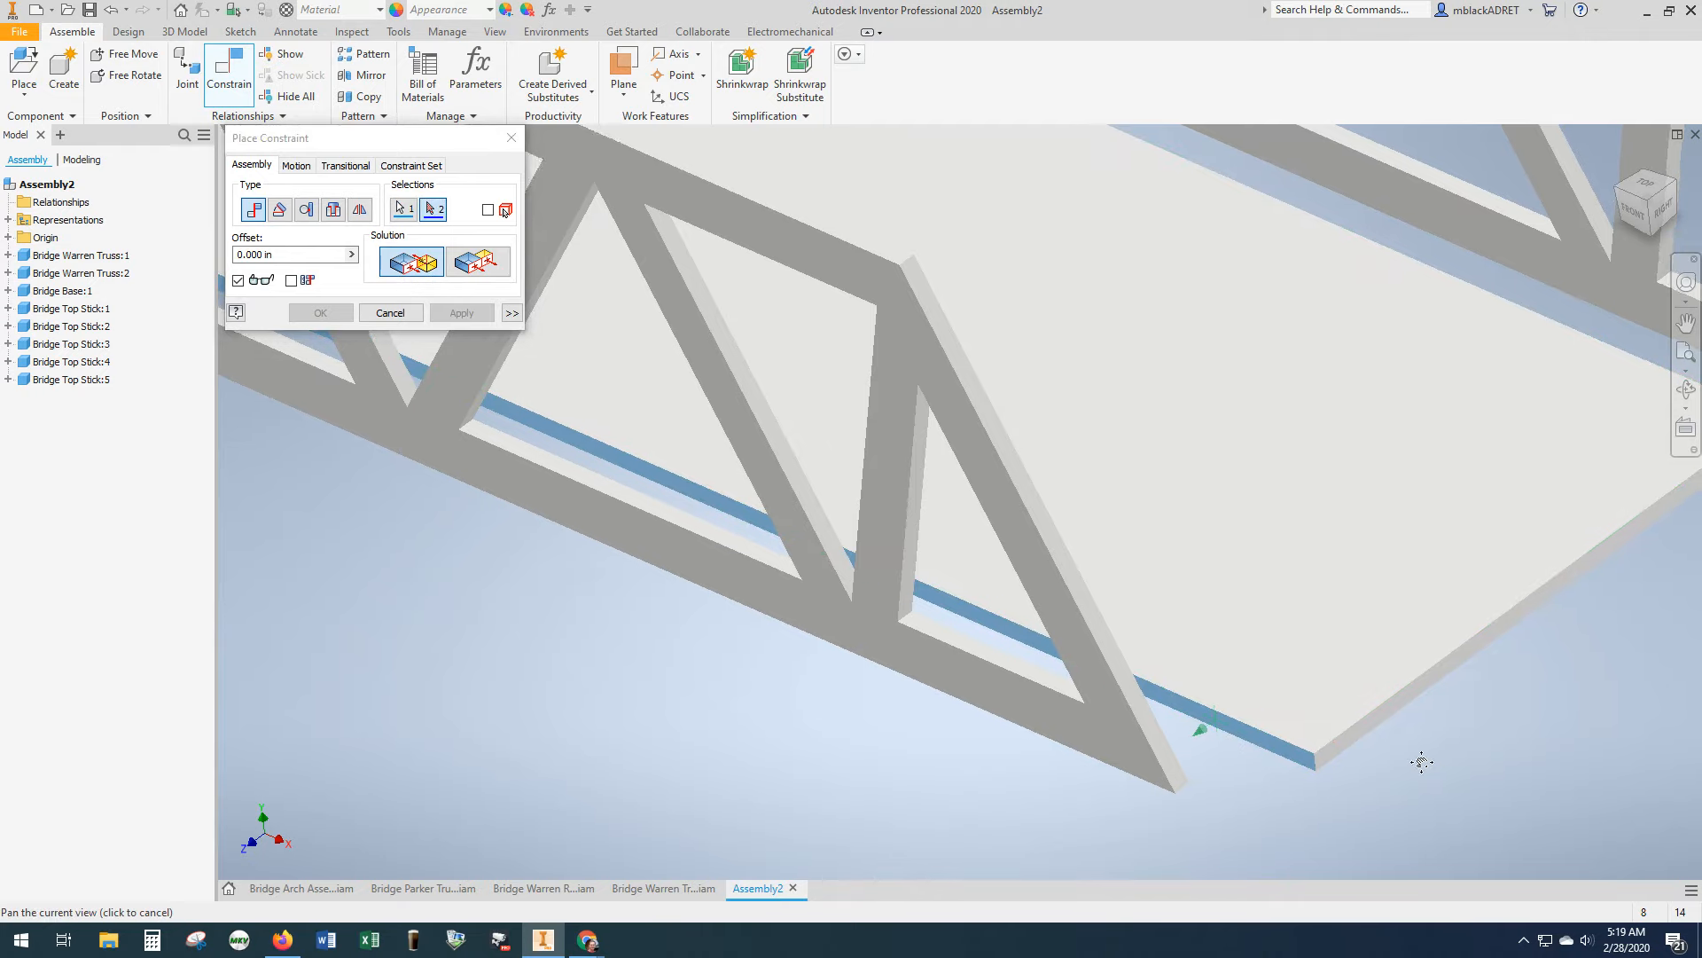
pyautogui.moveTo(1417, 756); pyautogui.dragTo(1333, 735, button='middle')
pyautogui.moveTo(1661, 229)
pyautogui.mouseDown()
pyautogui.moveTo(1569, 204)
pyautogui.moveTo(1509, 213)
pyautogui.moveTo(1178, 464)
pyautogui.moveTo(1177, 446)
pyautogui.moveTo(1200, 487)
pyautogui.moveTo(1108, 519)
pyautogui.mouseUp()
pyautogui.press('F2')
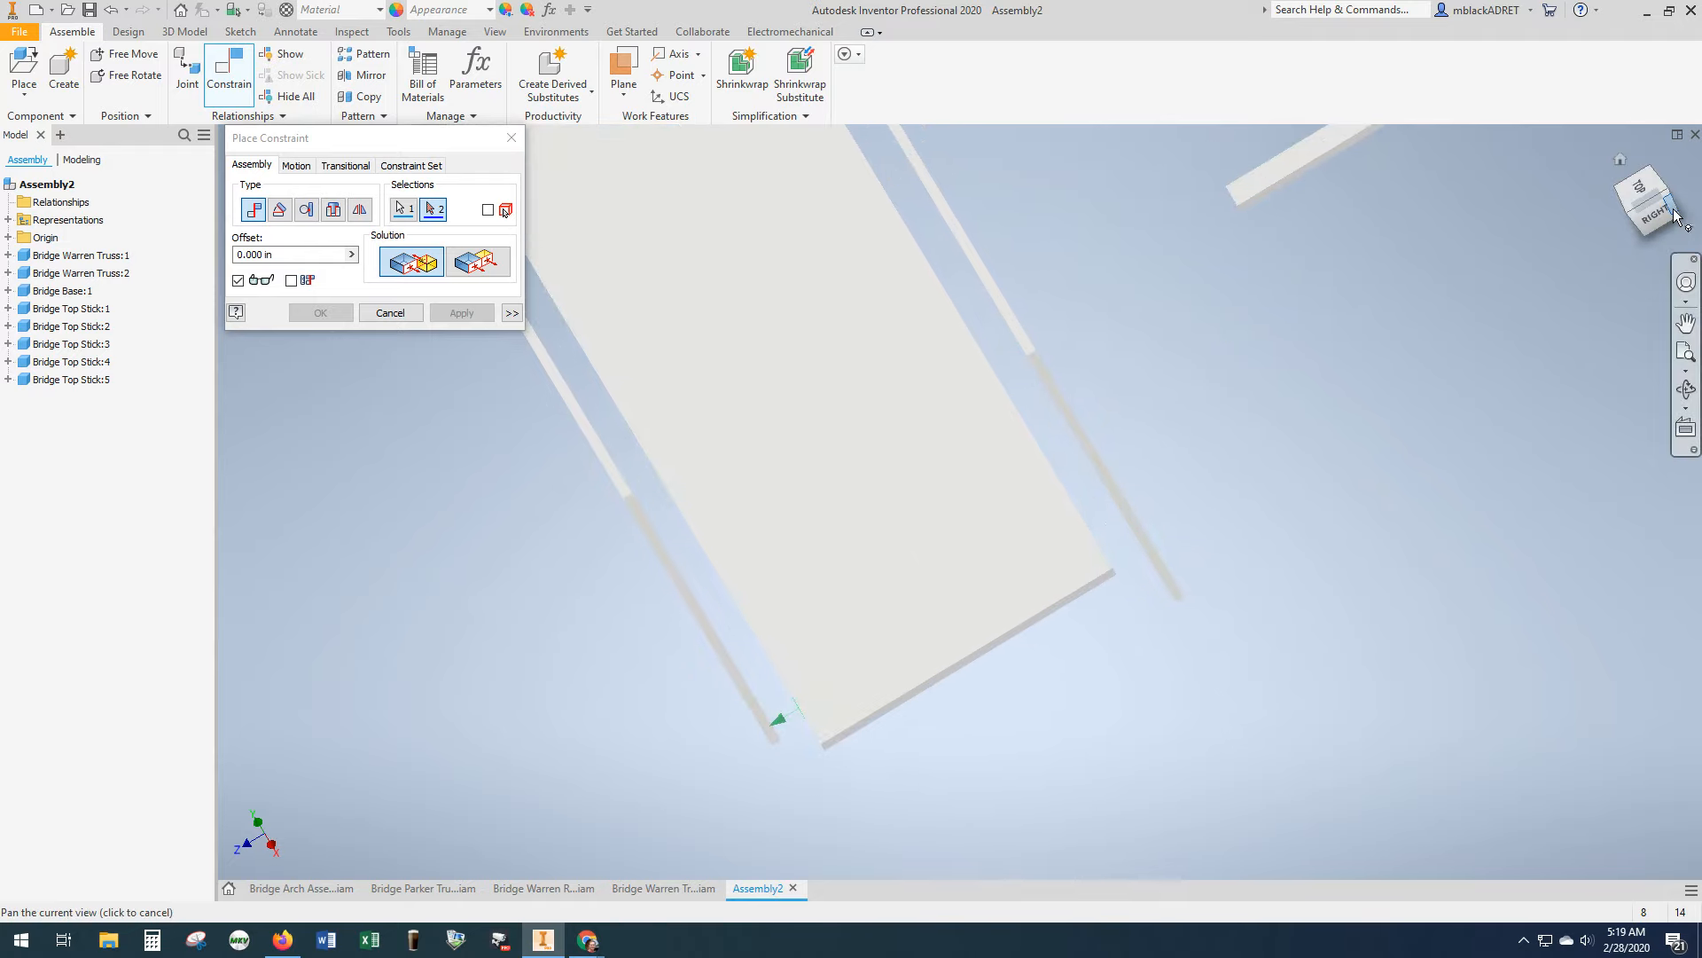
pyautogui.click(1658, 208)
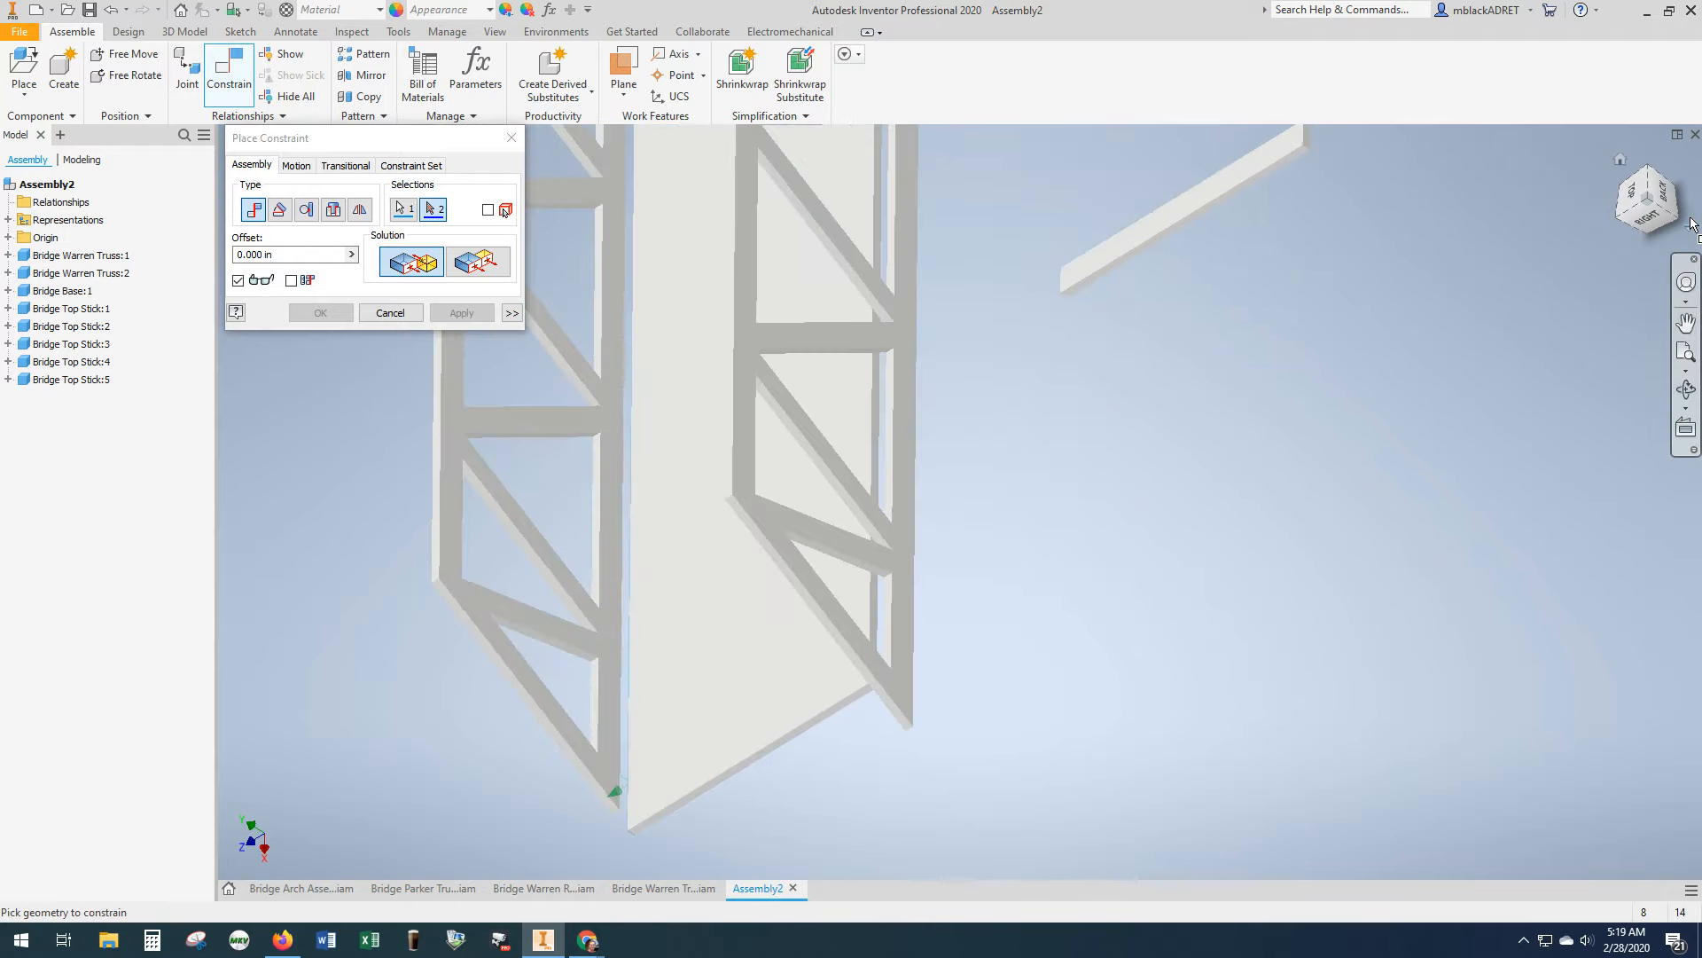
pyautogui.click(608, 648)
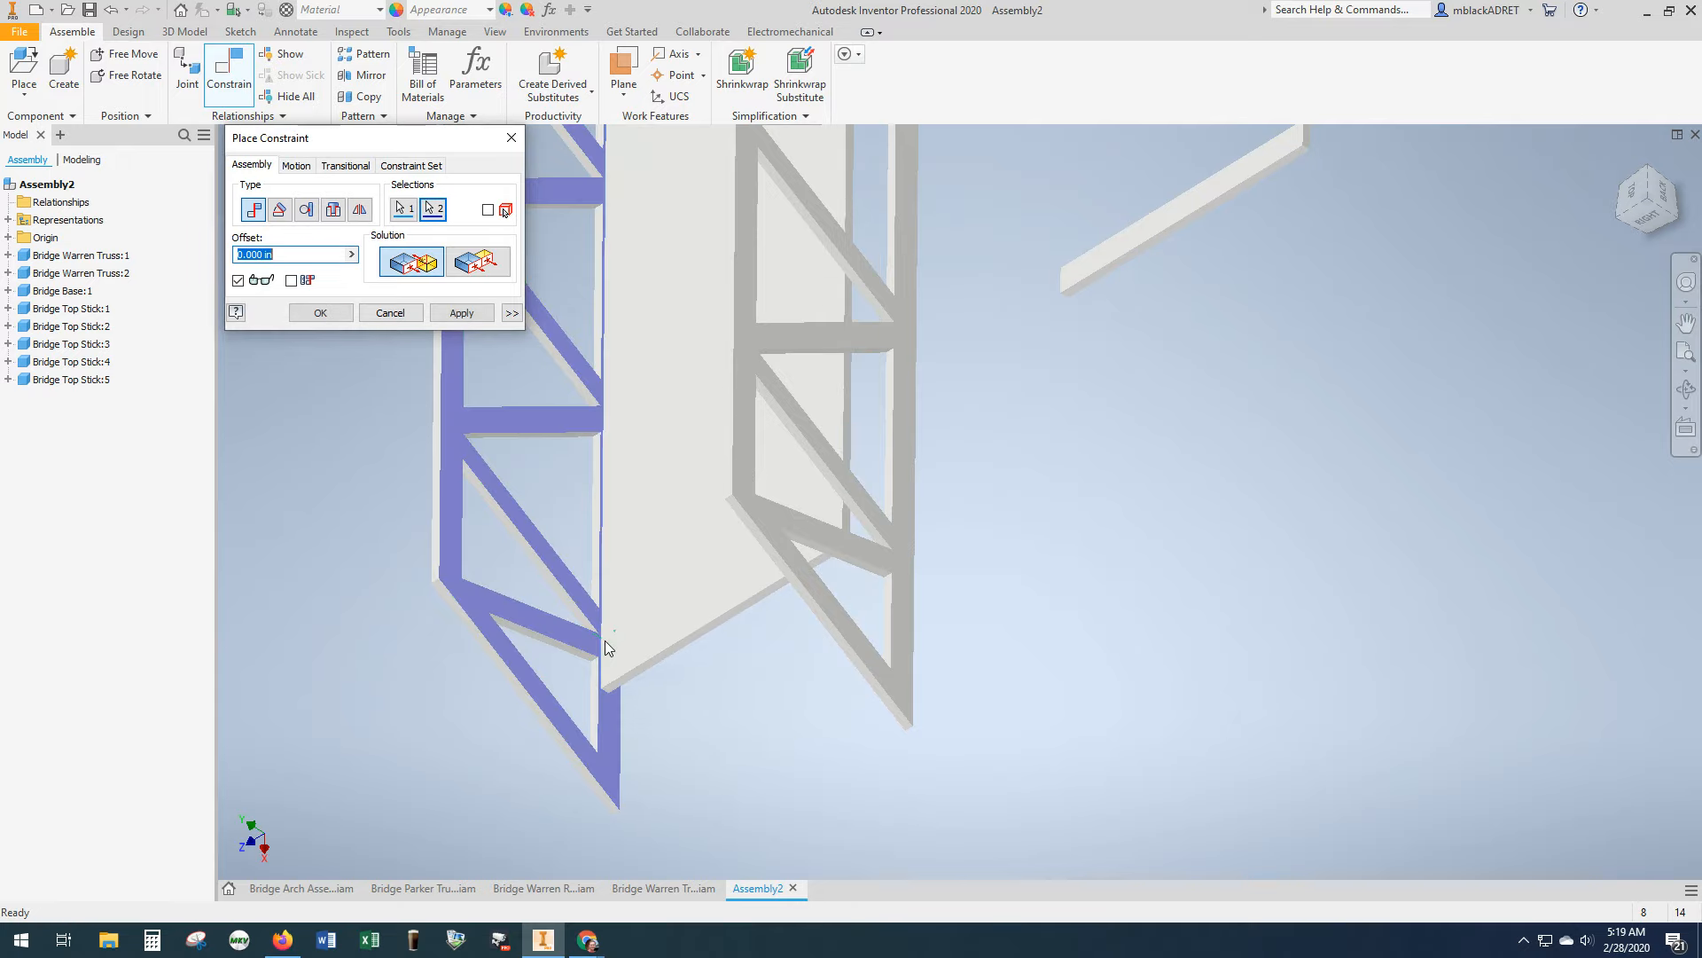
pyautogui.click(465, 314)
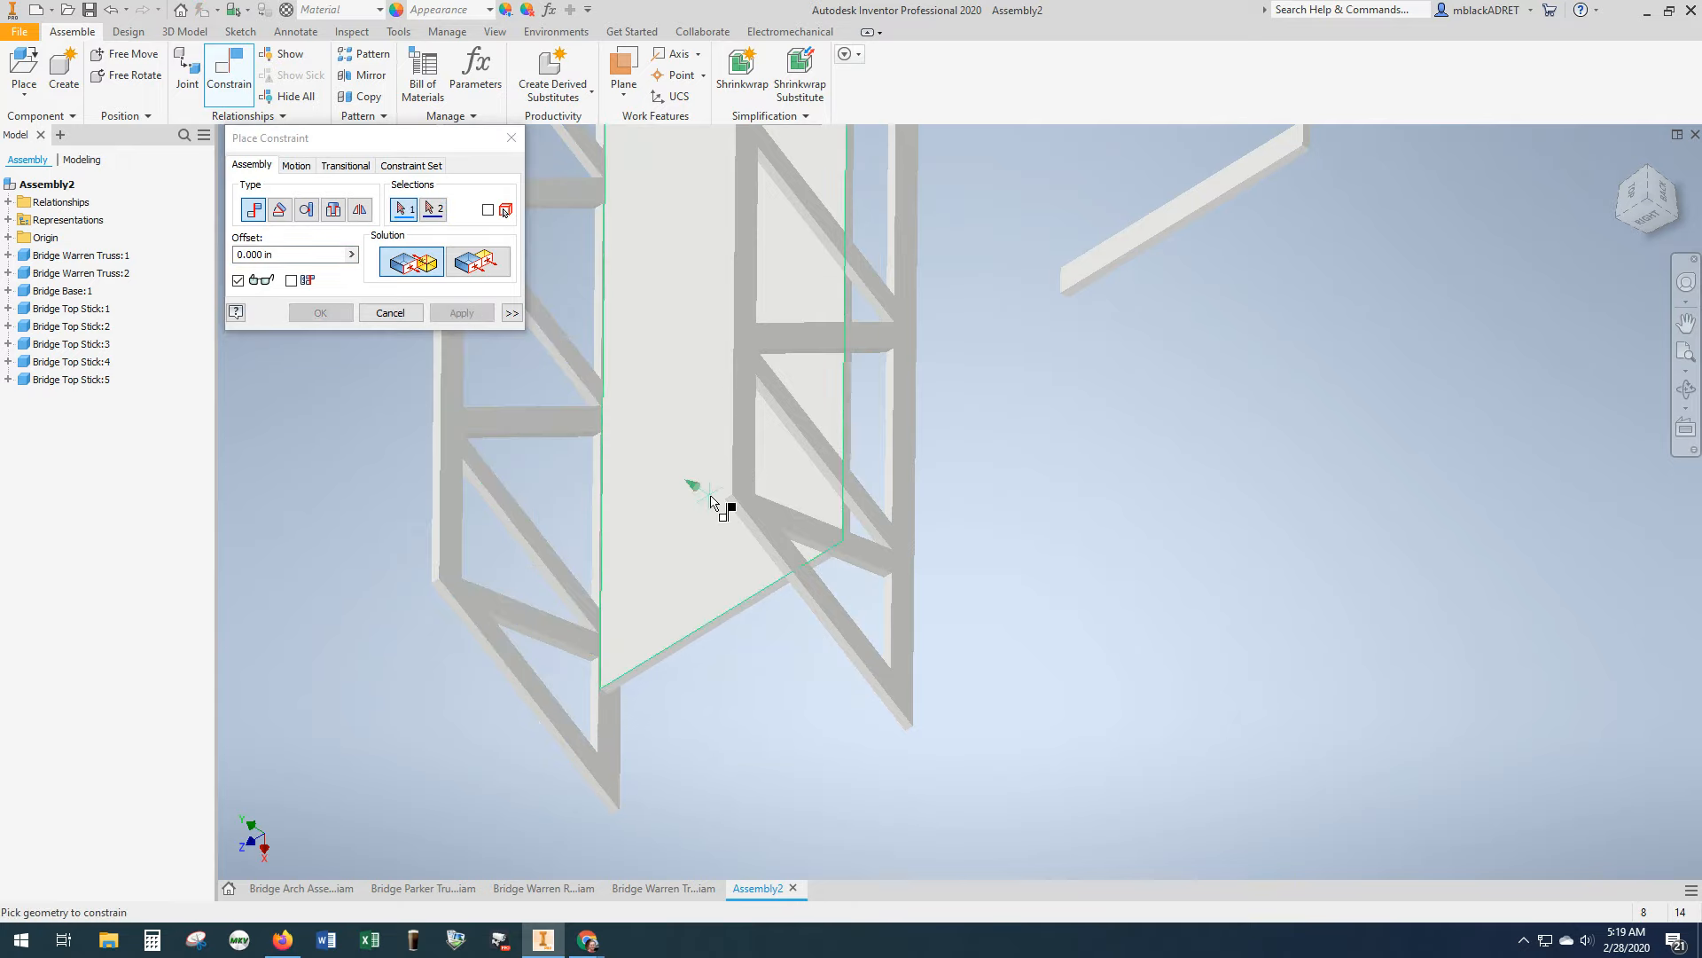
# - Add a flush constraint with 0.000 in offset between the front truss's bottom face and the base's underside
pyautogui.click(481, 269)
pyautogui.scroll(4, 1591, 452)
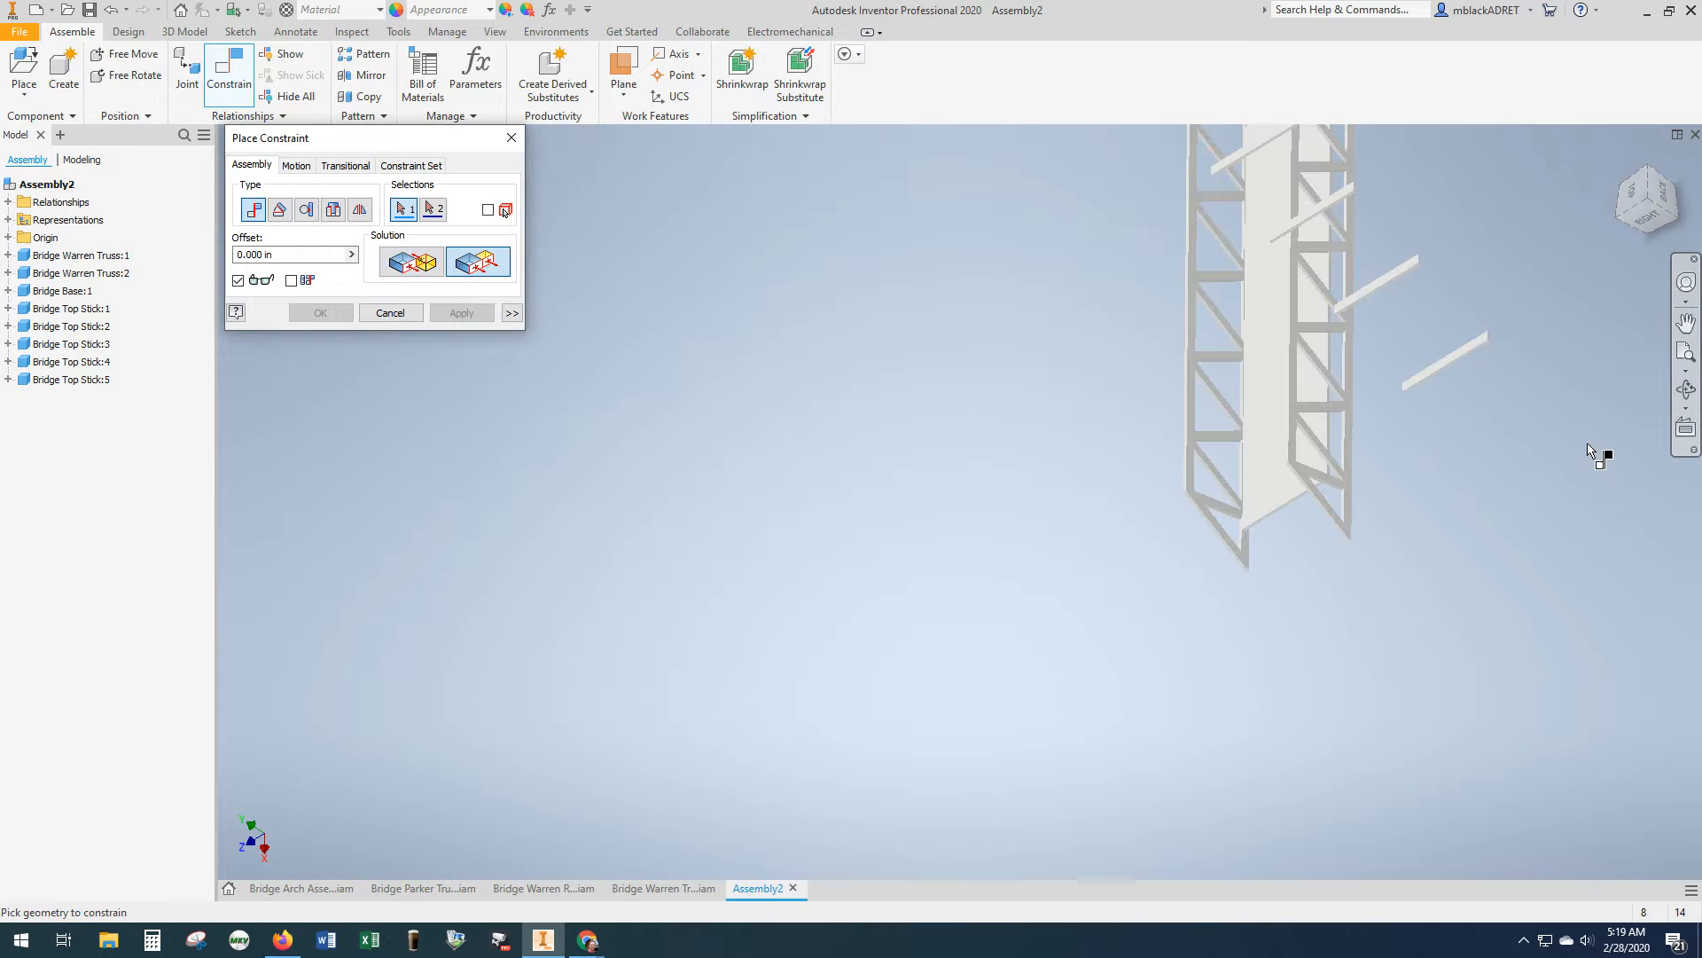
pyautogui.click(1619, 169)
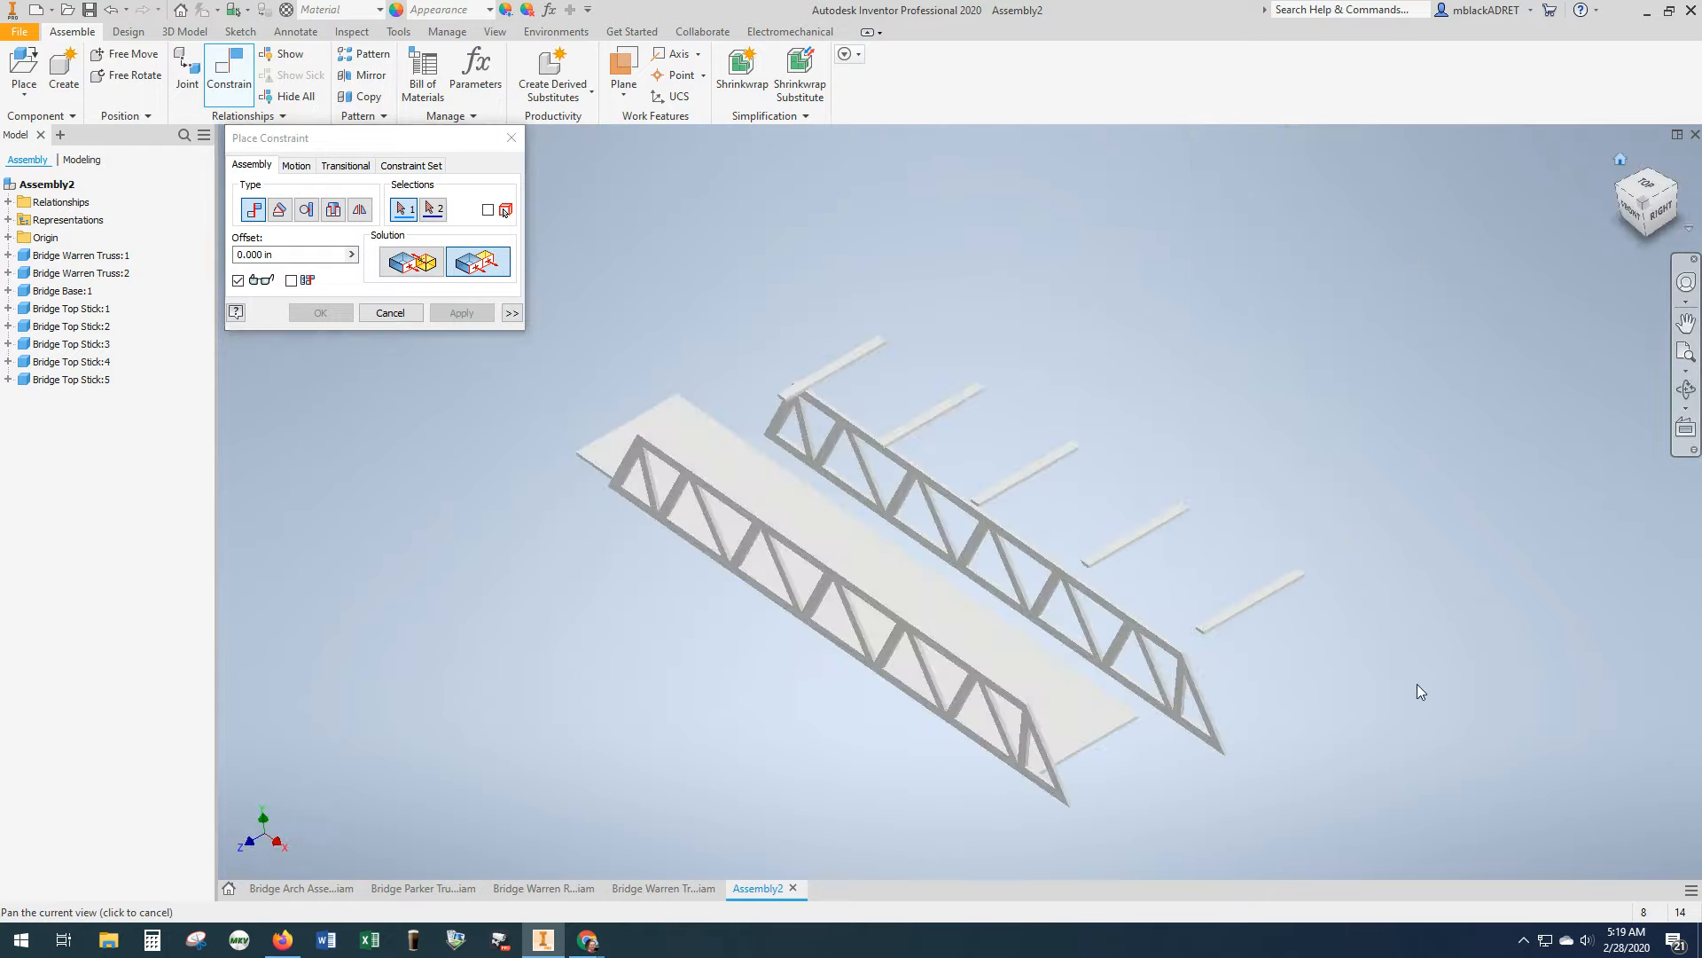
pyautogui.moveTo(1654, 211); pyautogui.dragTo(1506, 811)
pyautogui.scroll(-5, 787, 555)
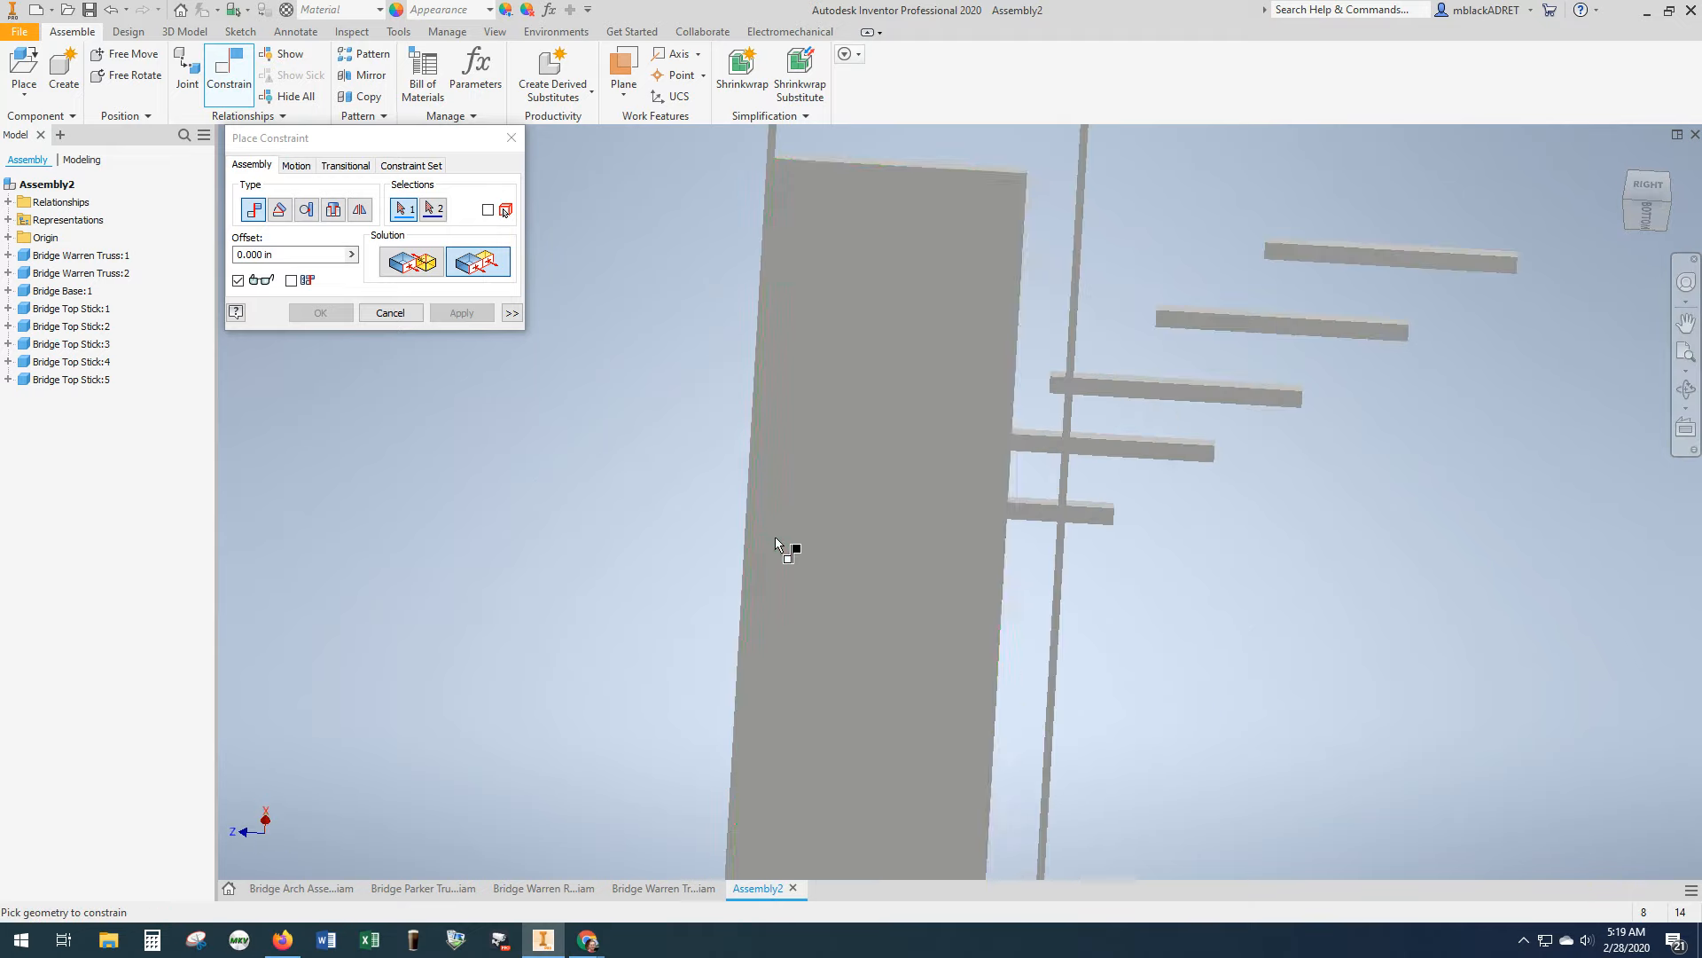
pyautogui.click(732, 495)
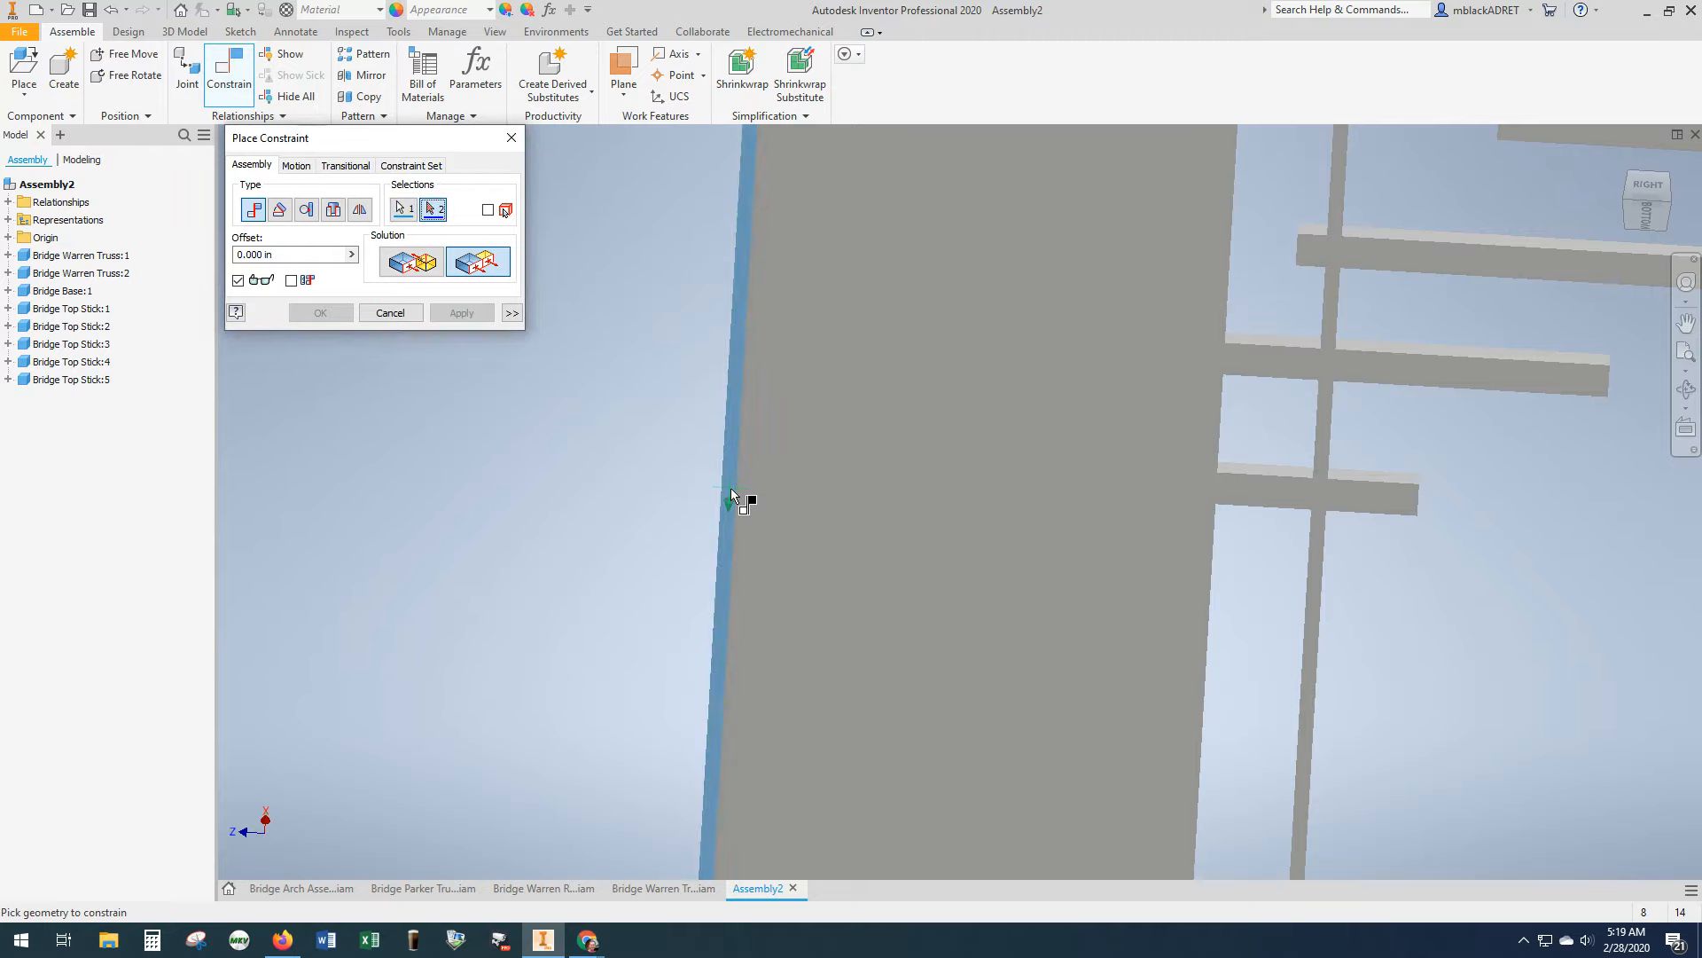
pyautogui.click(830, 497)
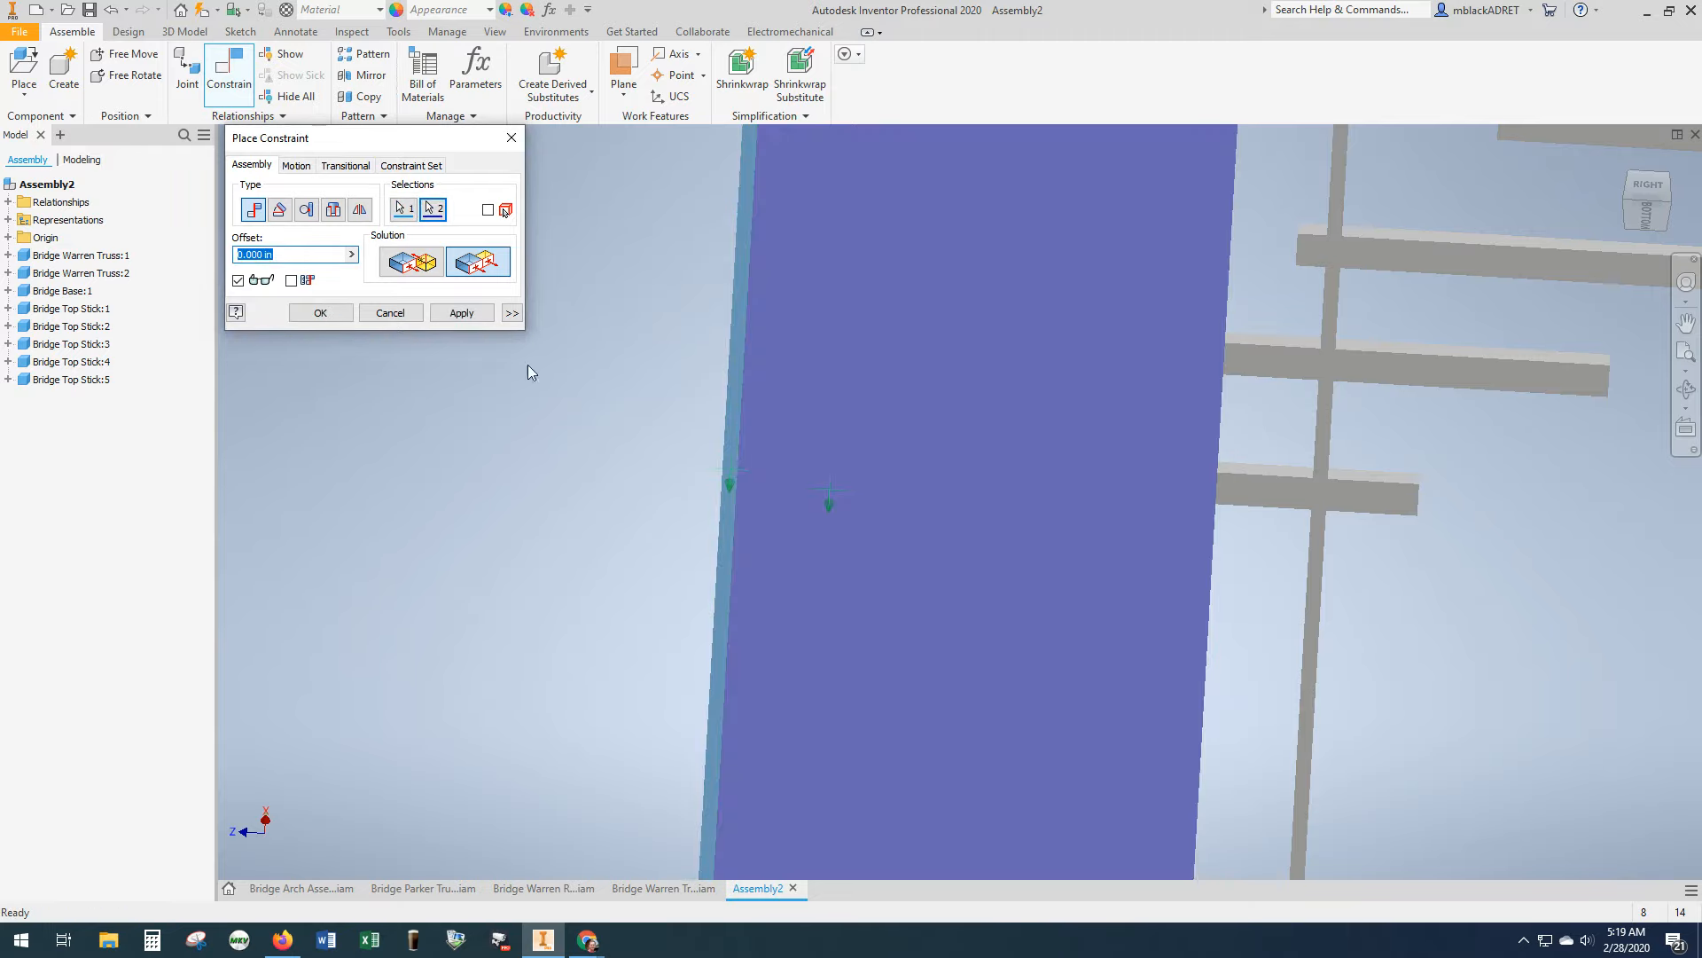
pyautogui.click(456, 315)
# - Mate the front truss's bottom end edge to the base's lower end edge with 0.000 in offset, and finish constraining
pyautogui.scroll(3, 709, 355)
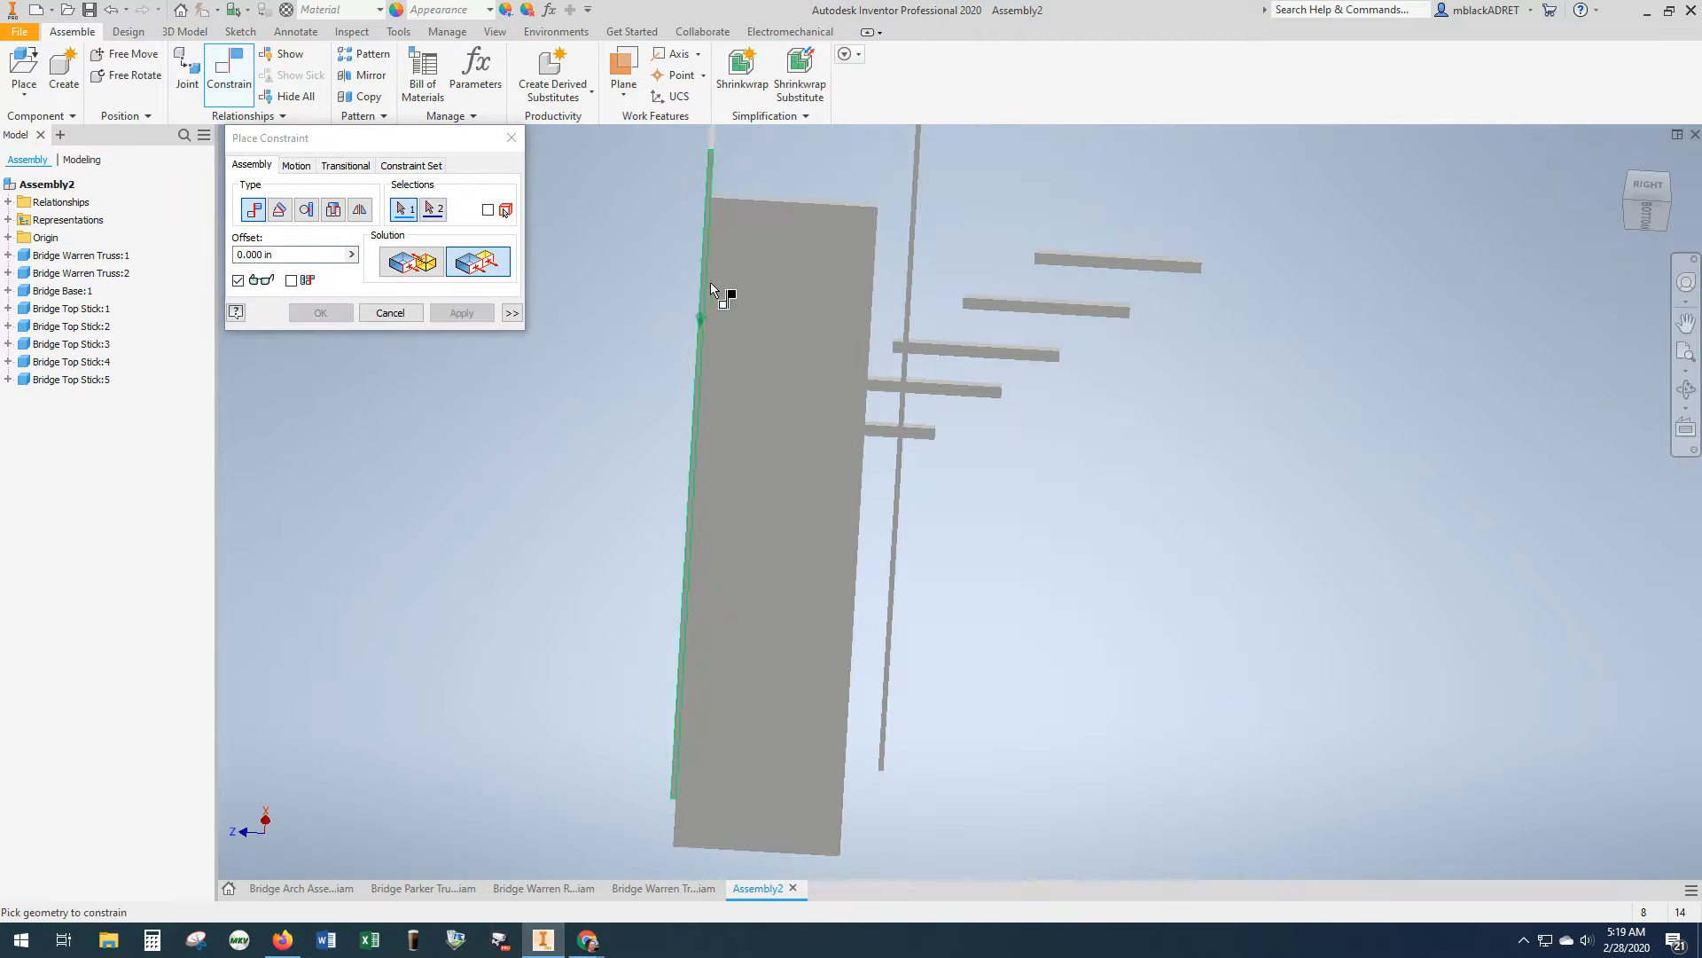
pyautogui.moveTo(722, 292); pyautogui.dragTo(719, 348, button='middle')
pyautogui.scroll(-6, 719, 348)
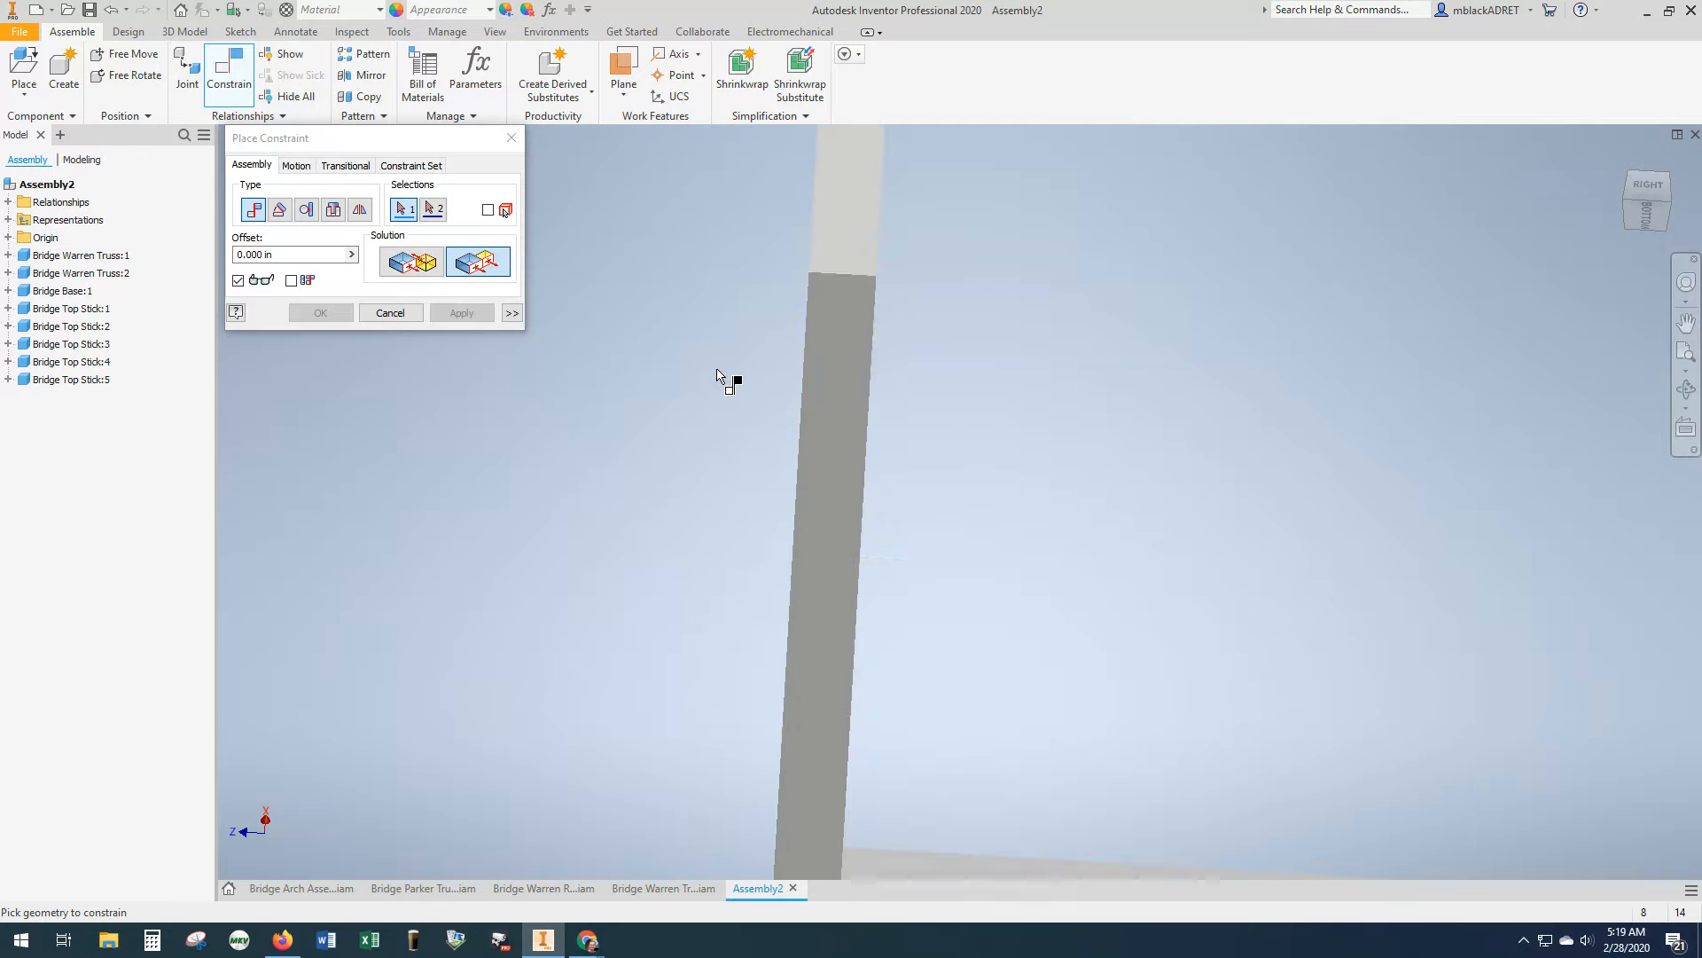
pyautogui.click(408, 263)
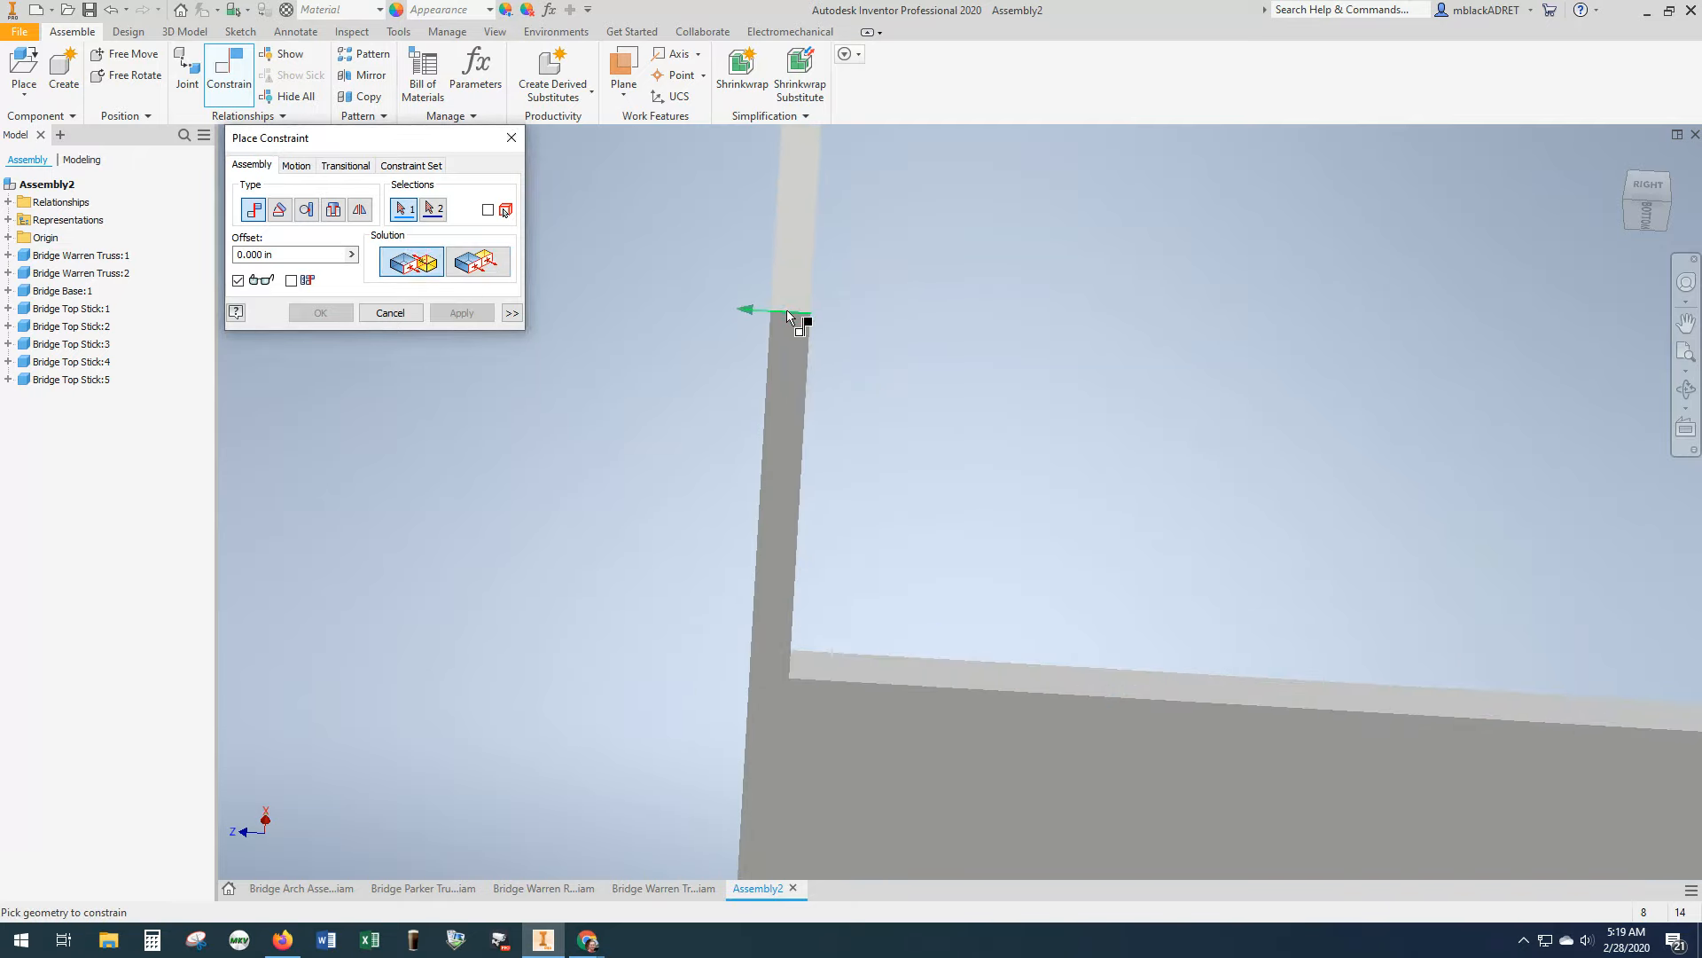
pyautogui.click(922, 690)
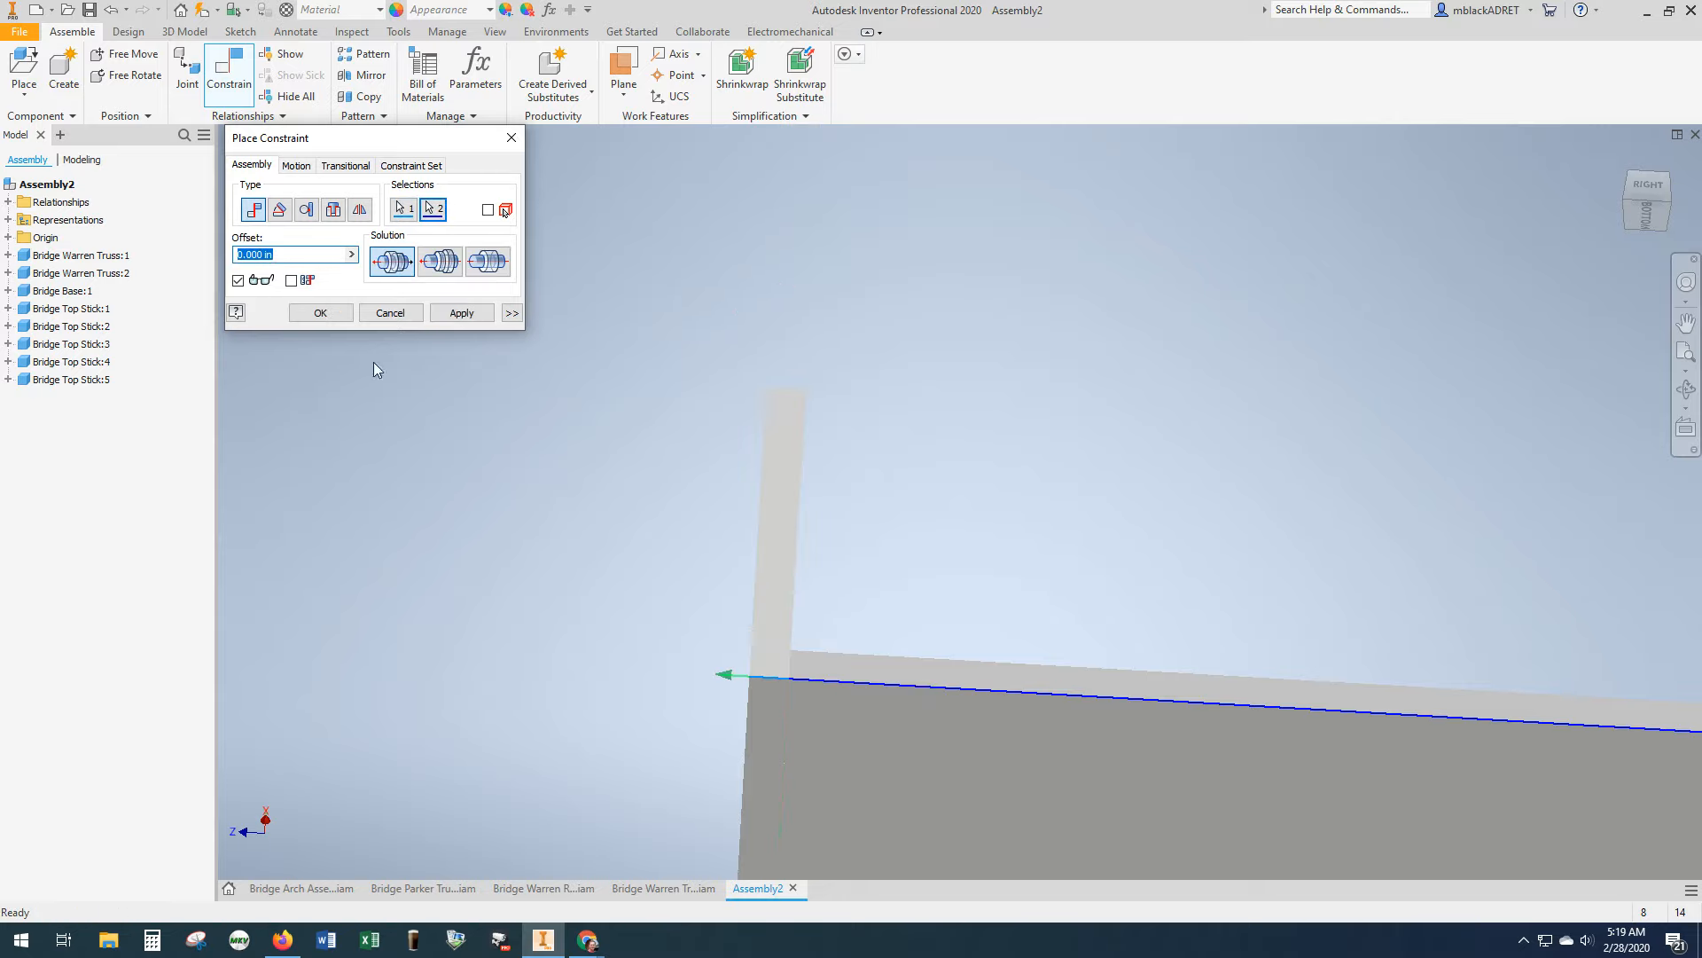
pyautogui.click(456, 310)
pyautogui.click(390, 312)
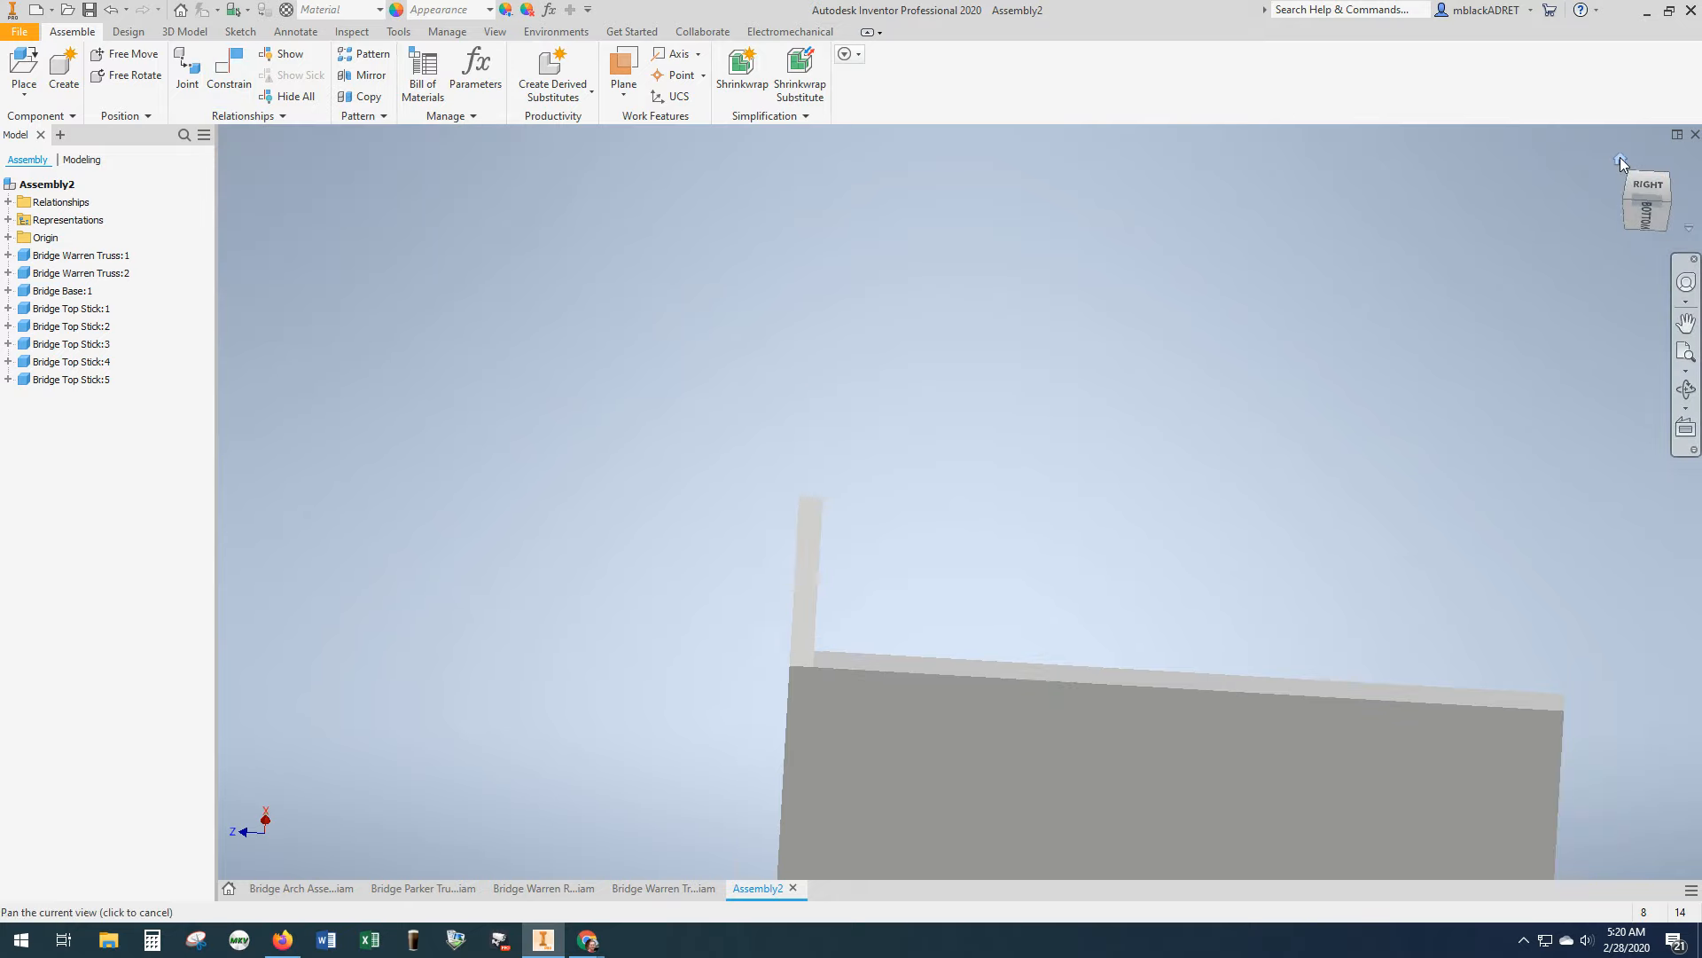
# - Mate the inner face of the rear Warren truss to the base's opposite long side face with 0.000 in offset
pyautogui.click(1620, 157)
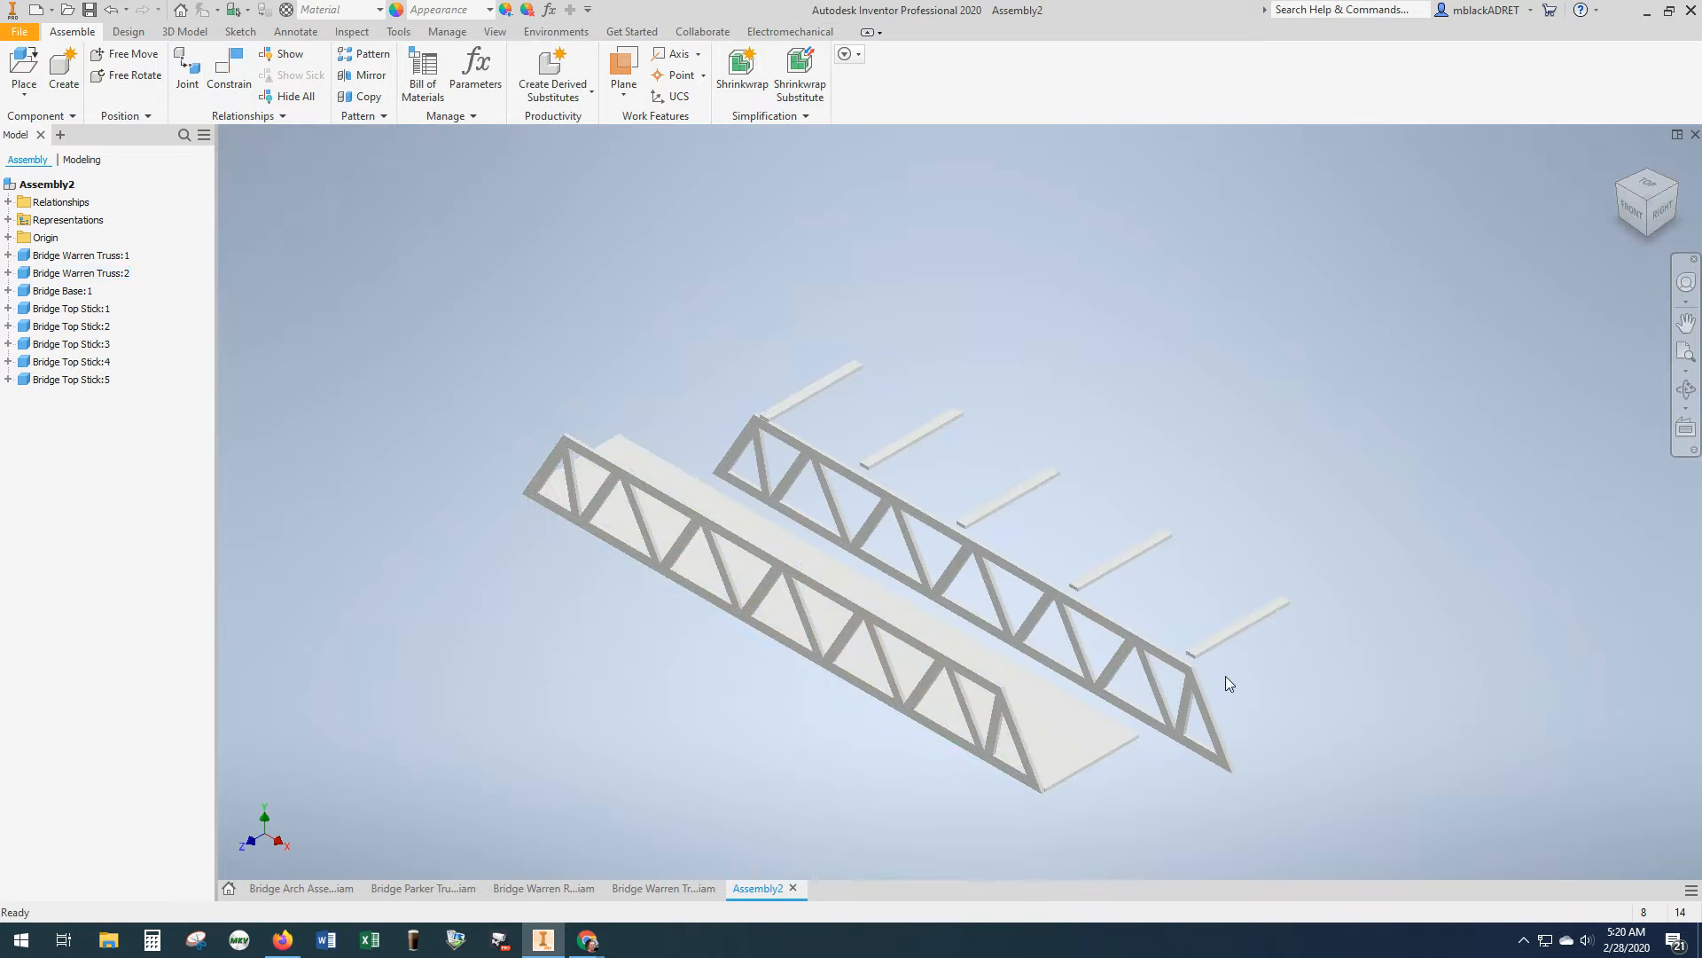
pyautogui.scroll(-3, 1110, 692)
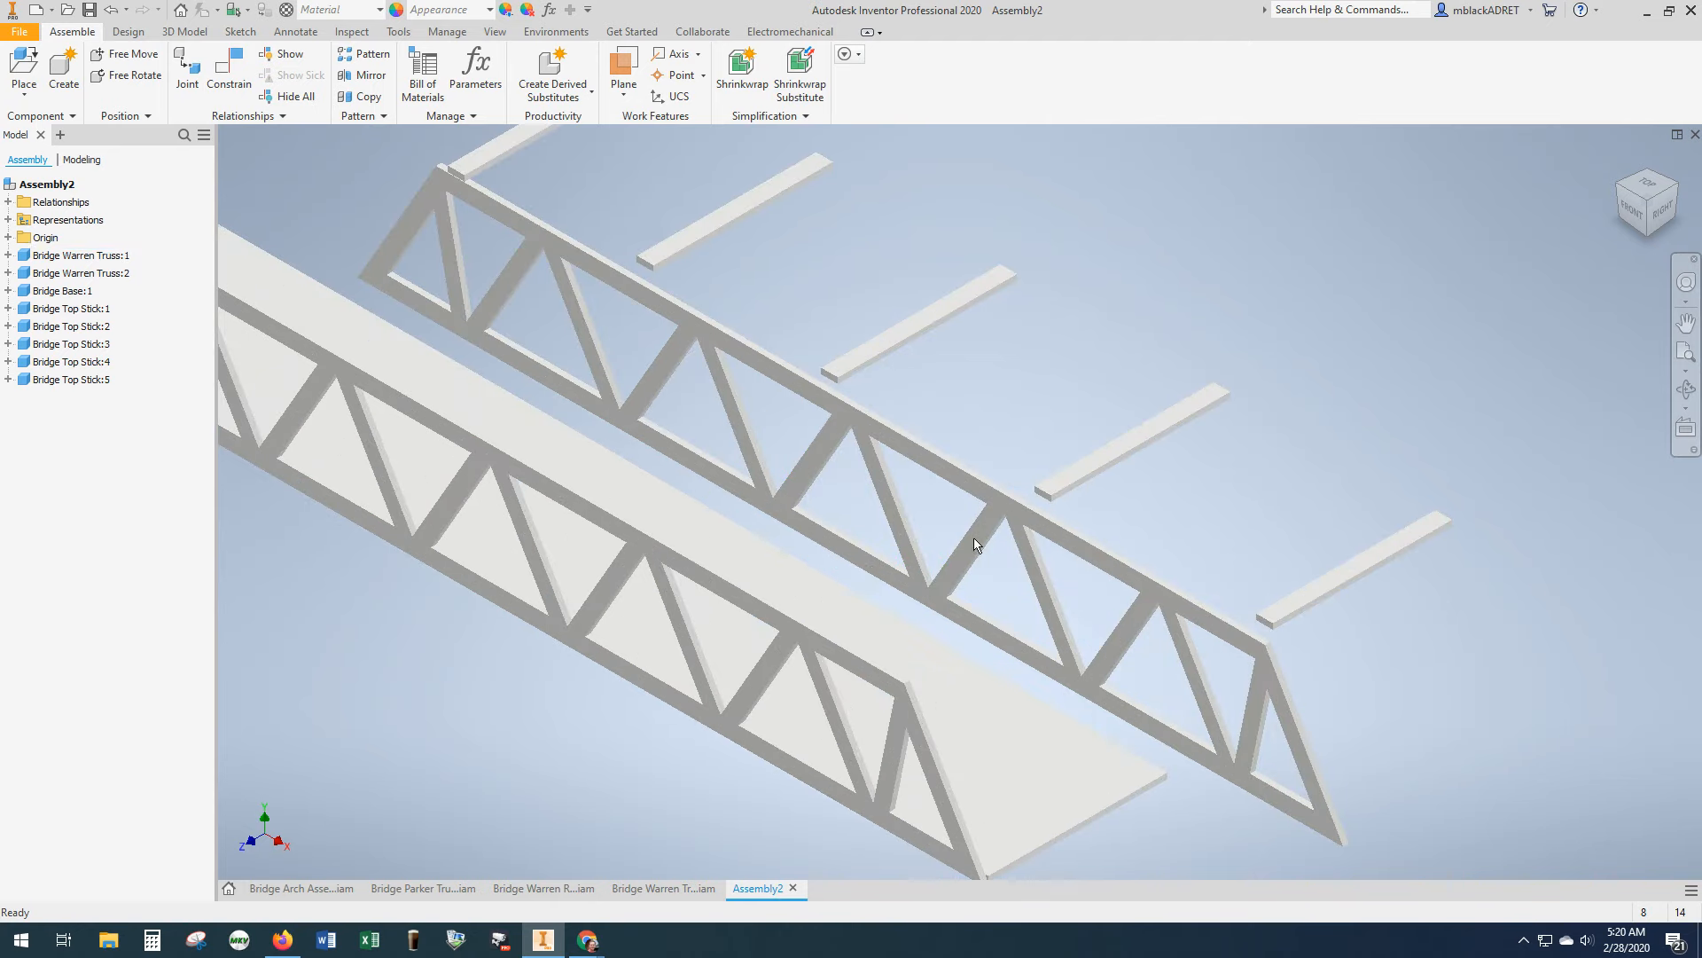
pyautogui.click(245, 82)
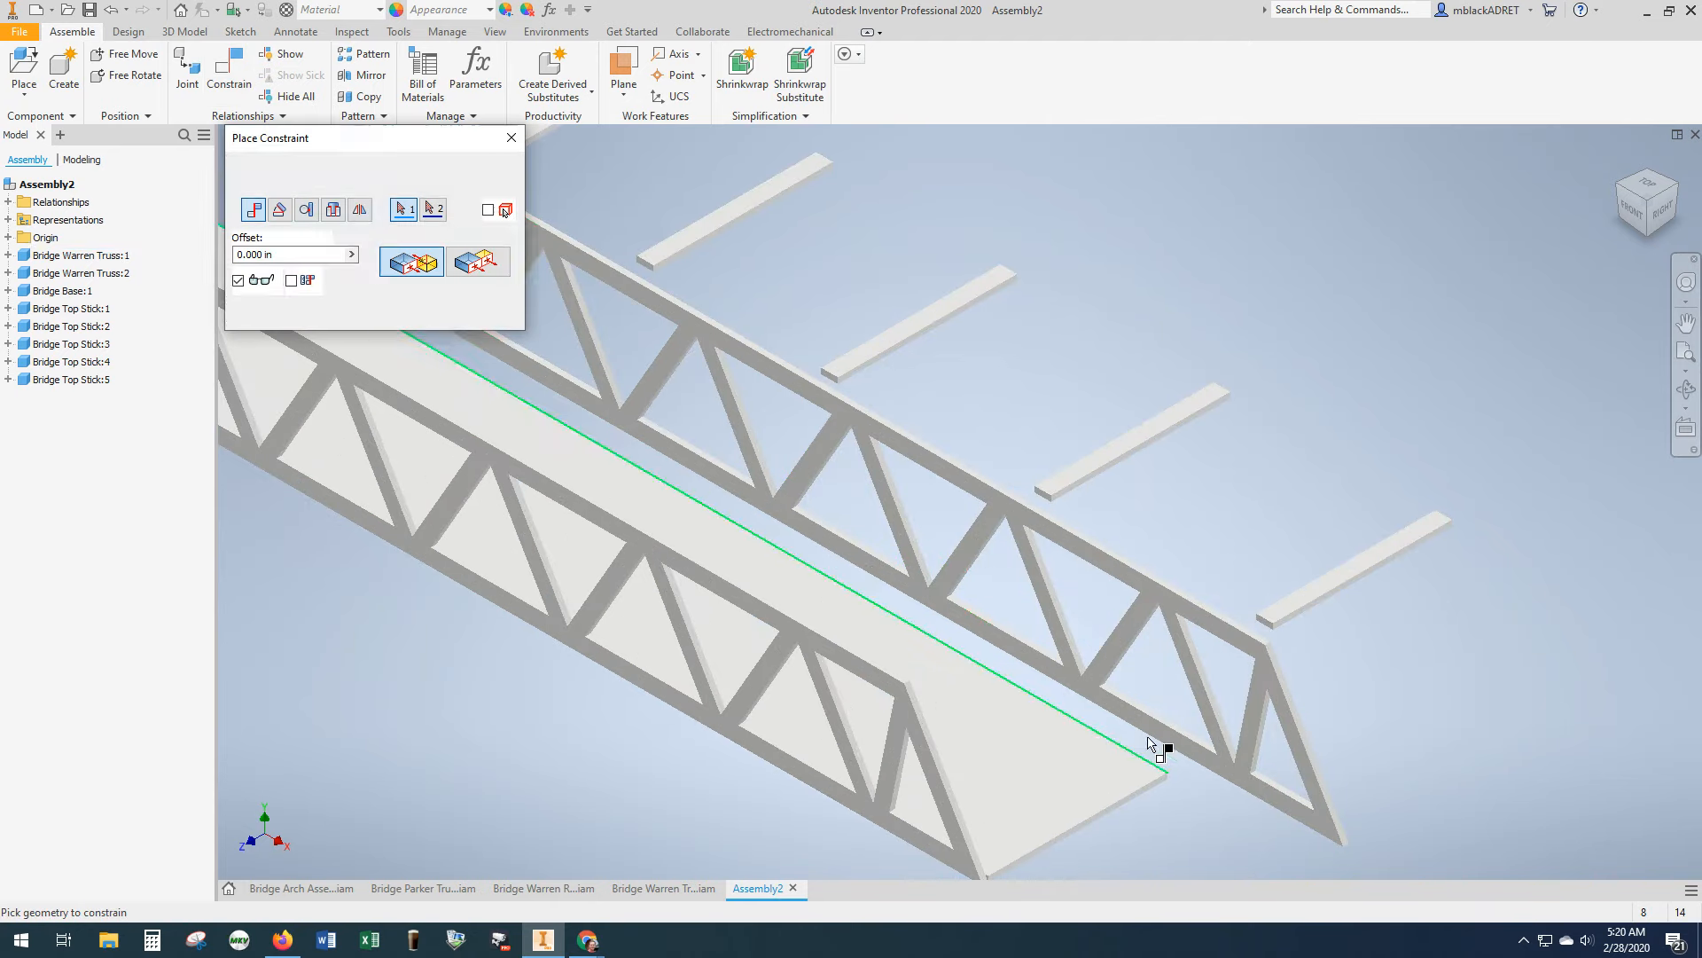
pyautogui.click(1191, 753)
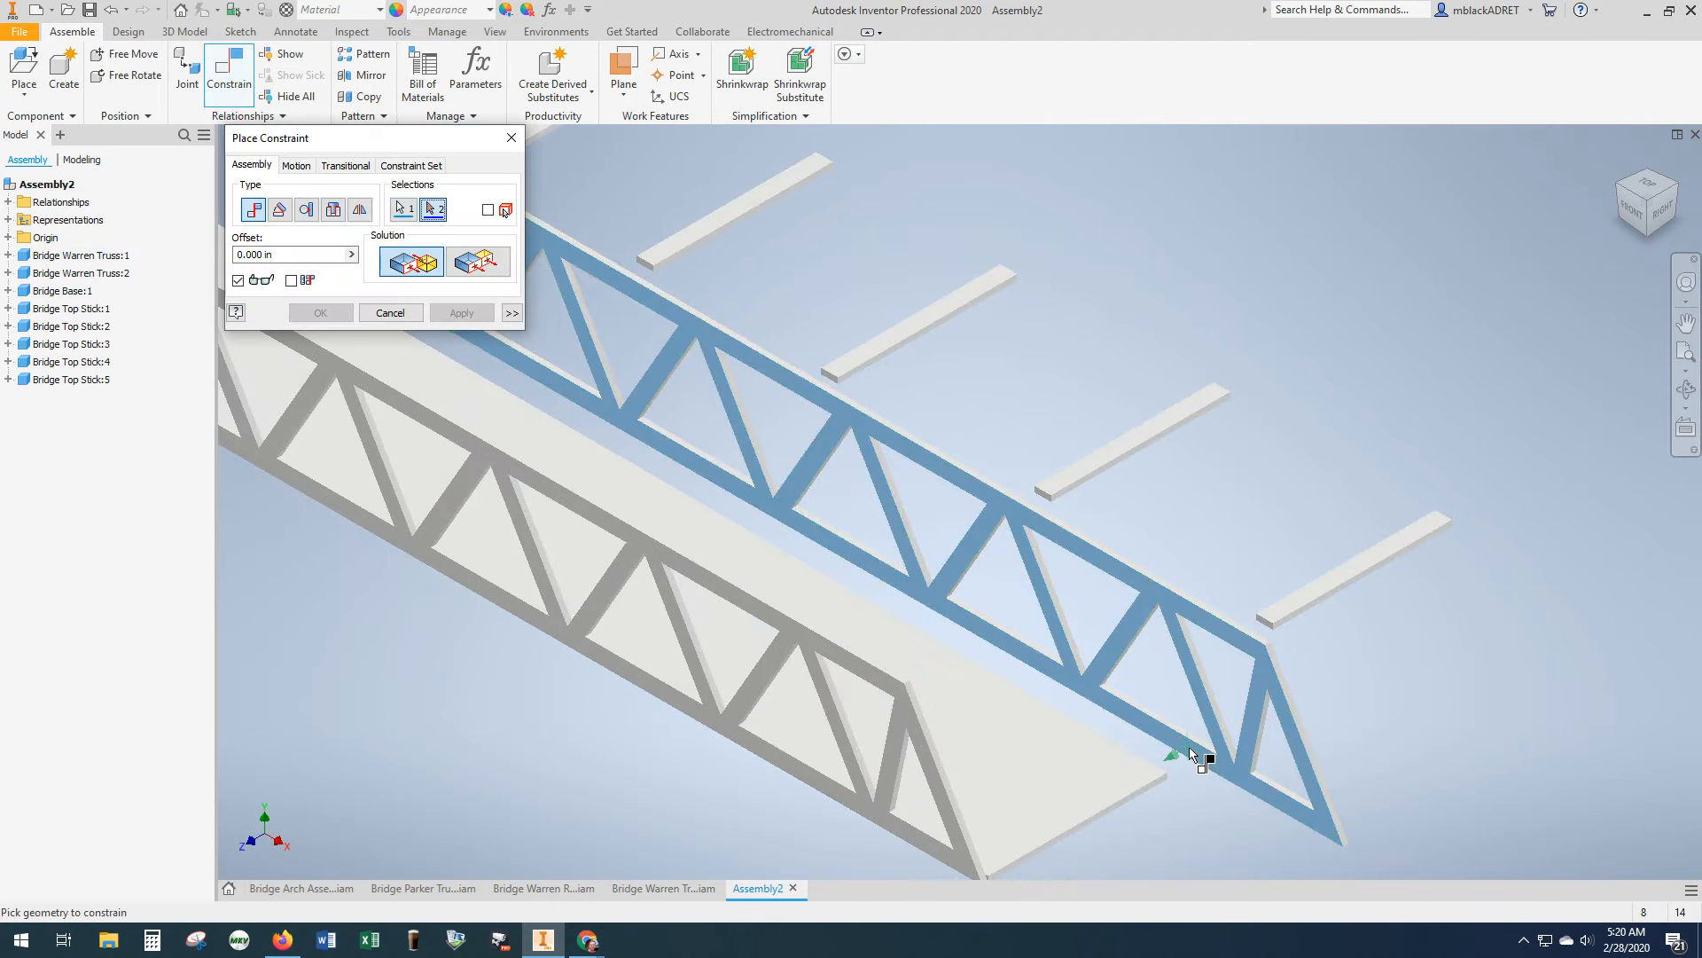
pyautogui.moveTo(1648, 206); pyautogui.dragTo(1399, 671)
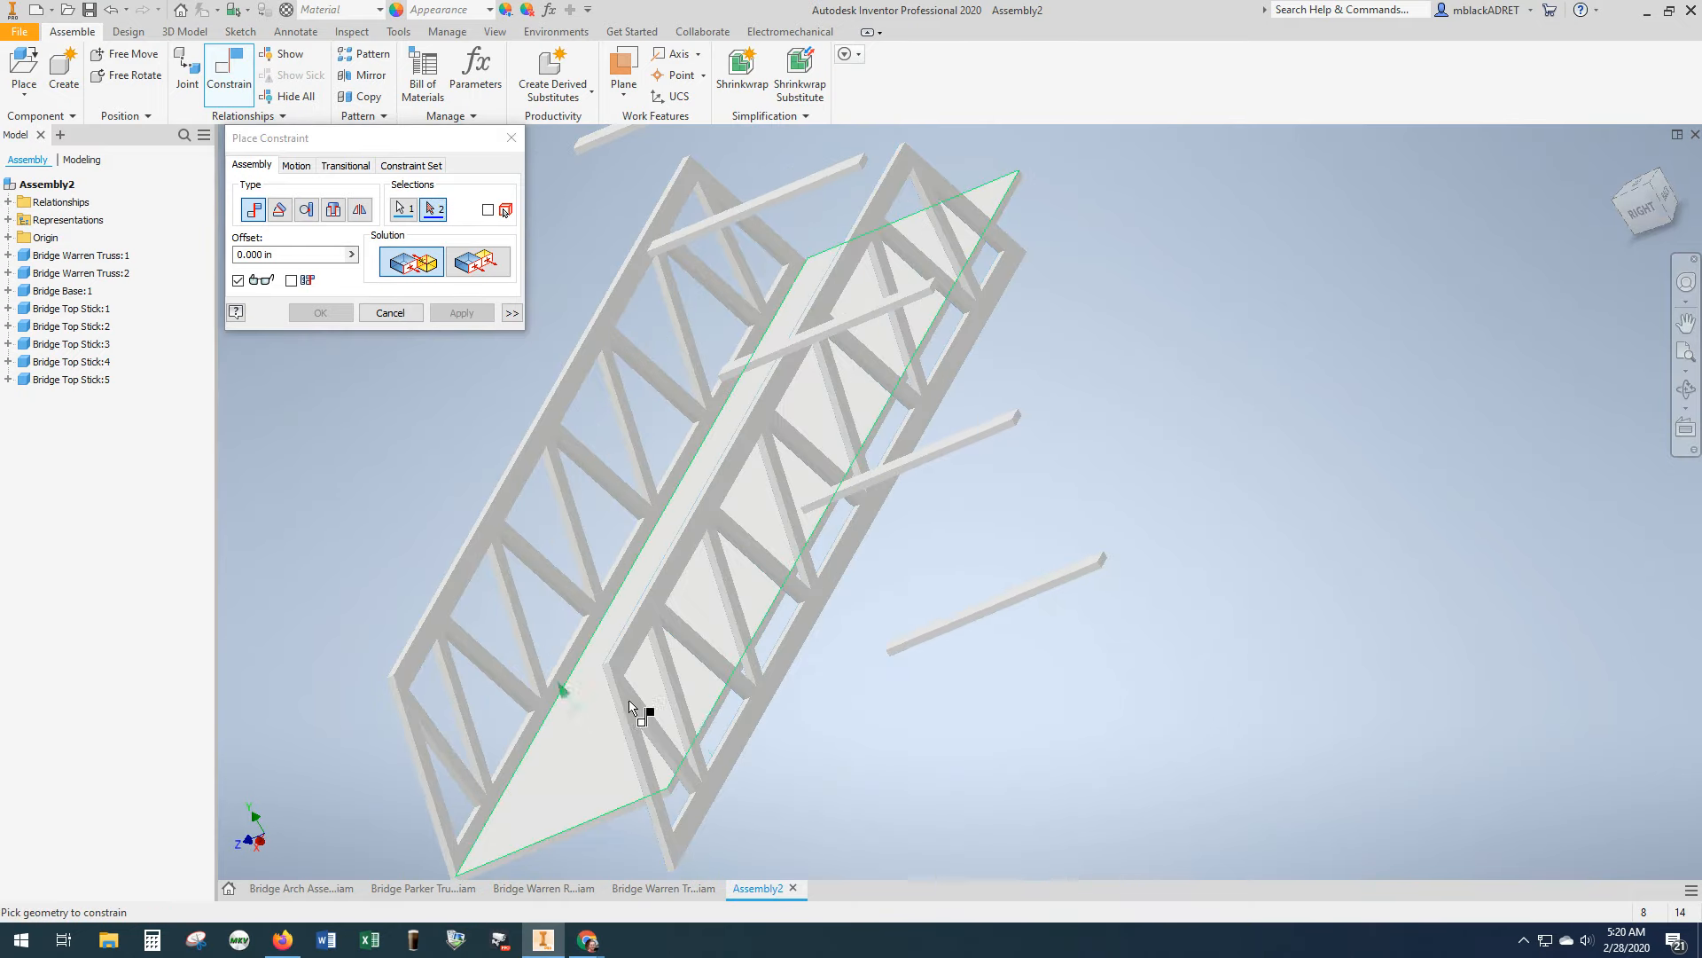
pyautogui.scroll(-5, 722, 713)
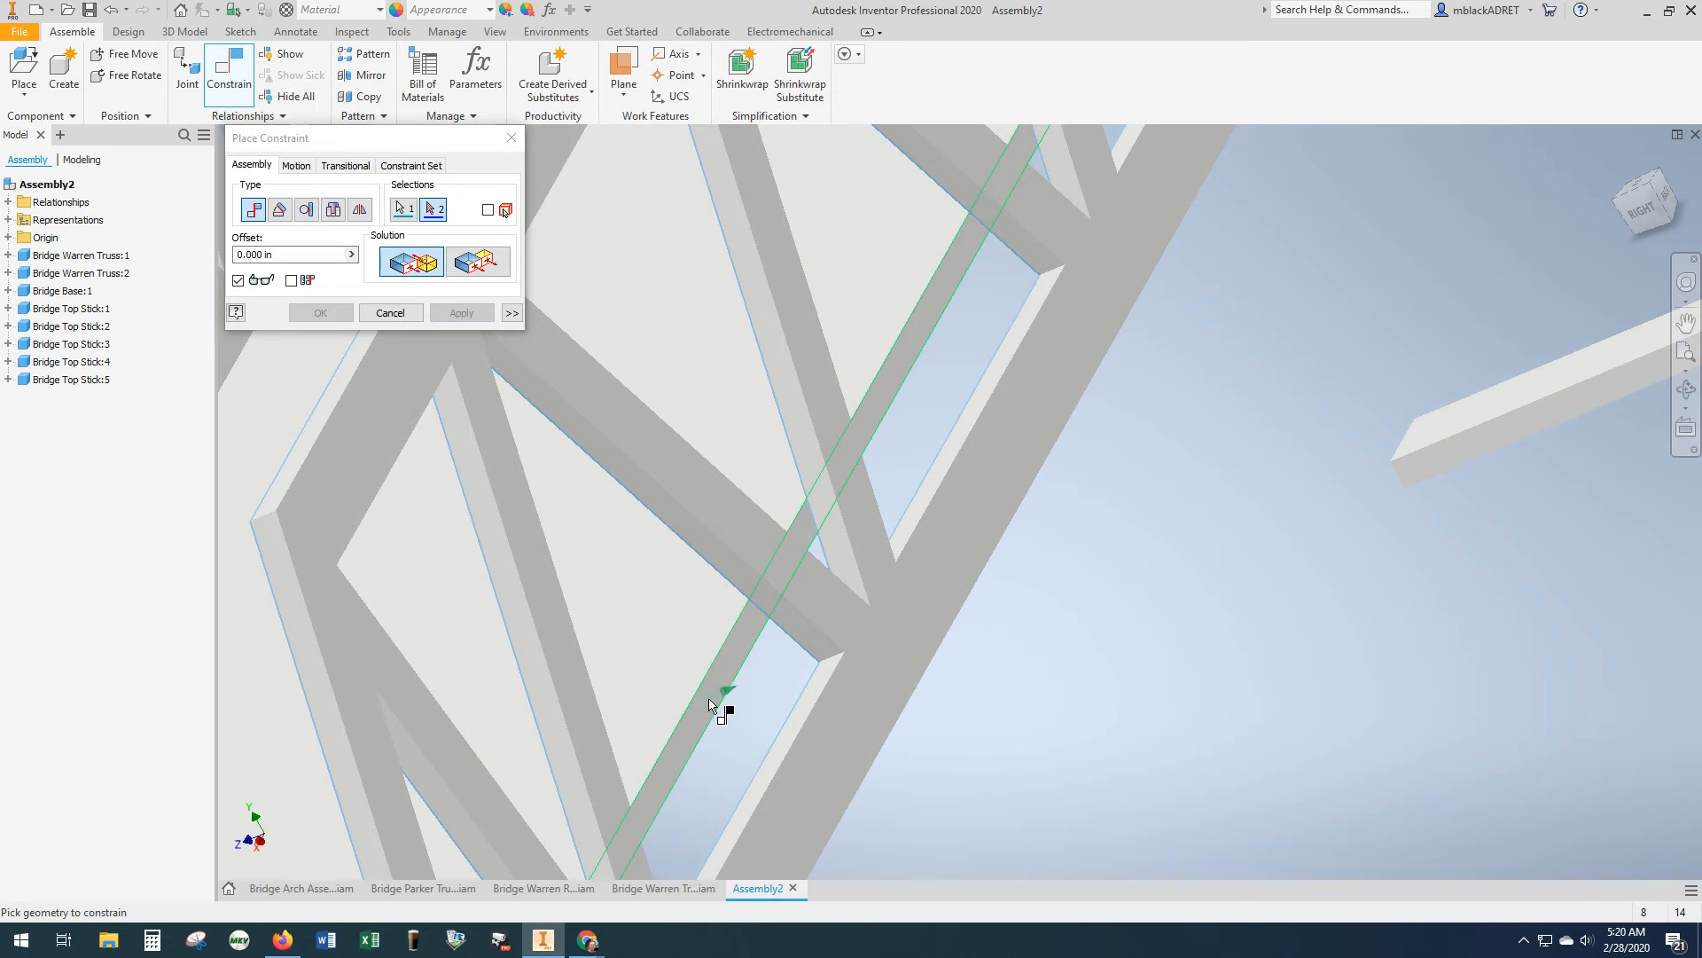
pyautogui.click(710, 705)
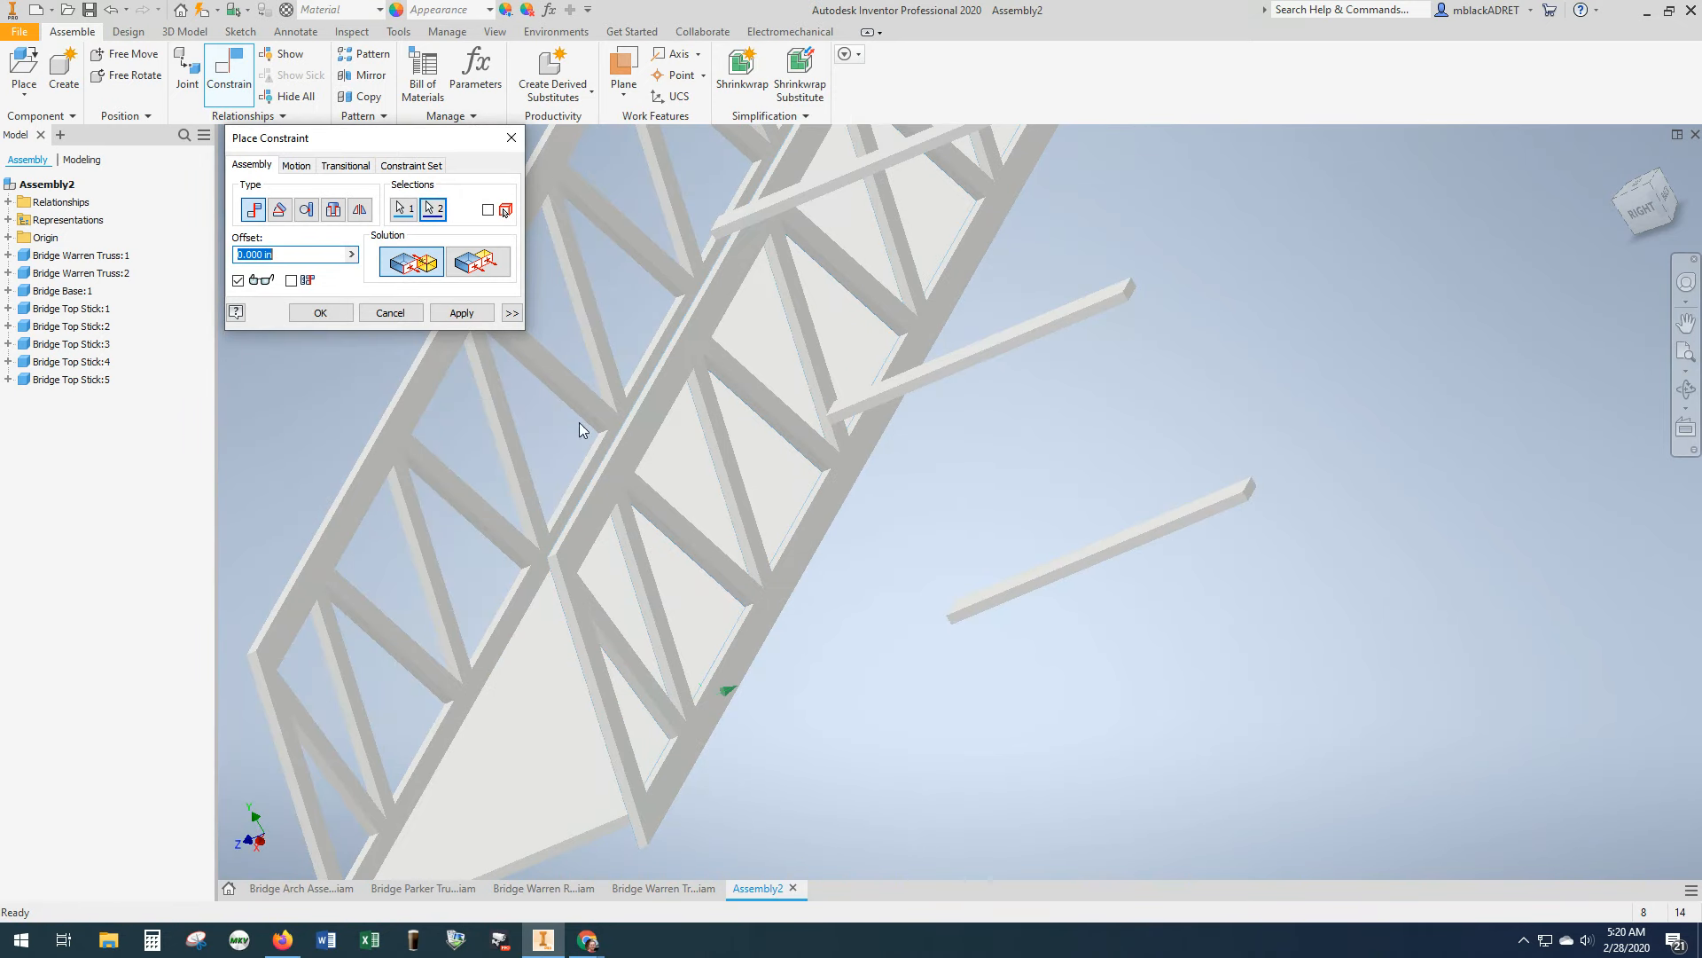
pyautogui.click(462, 313)
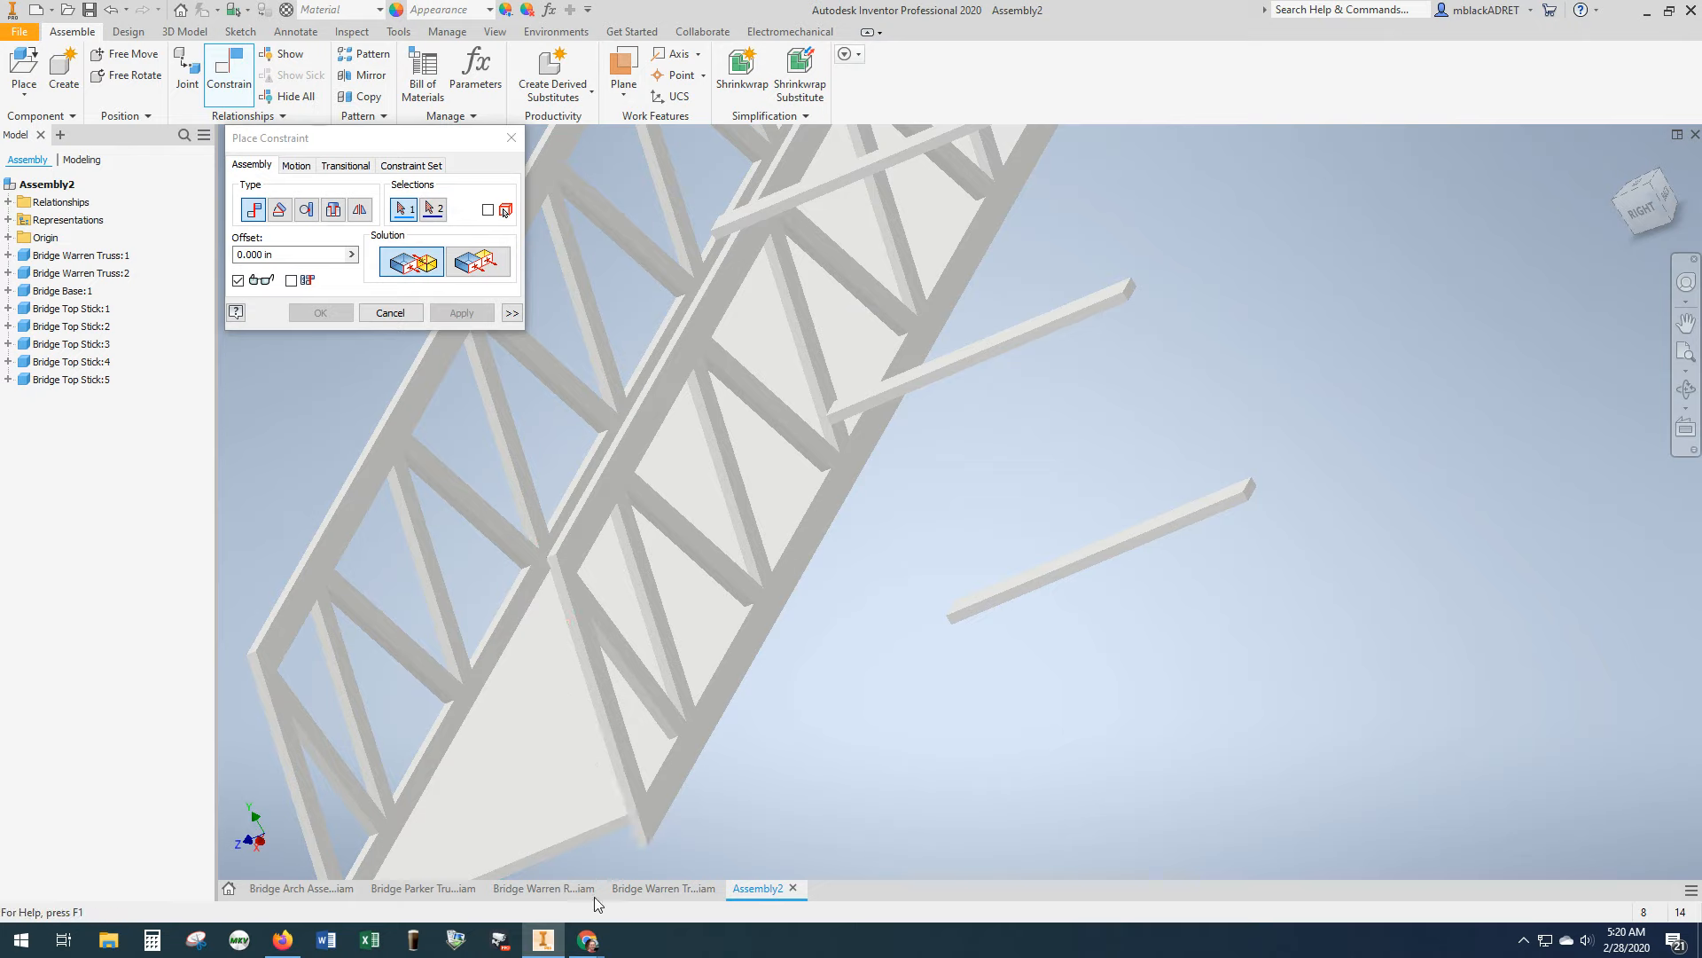
# - Mate the base's end edge to the rear truss's bottom end edge with 0.000 in offset
pyautogui.click(600, 850)
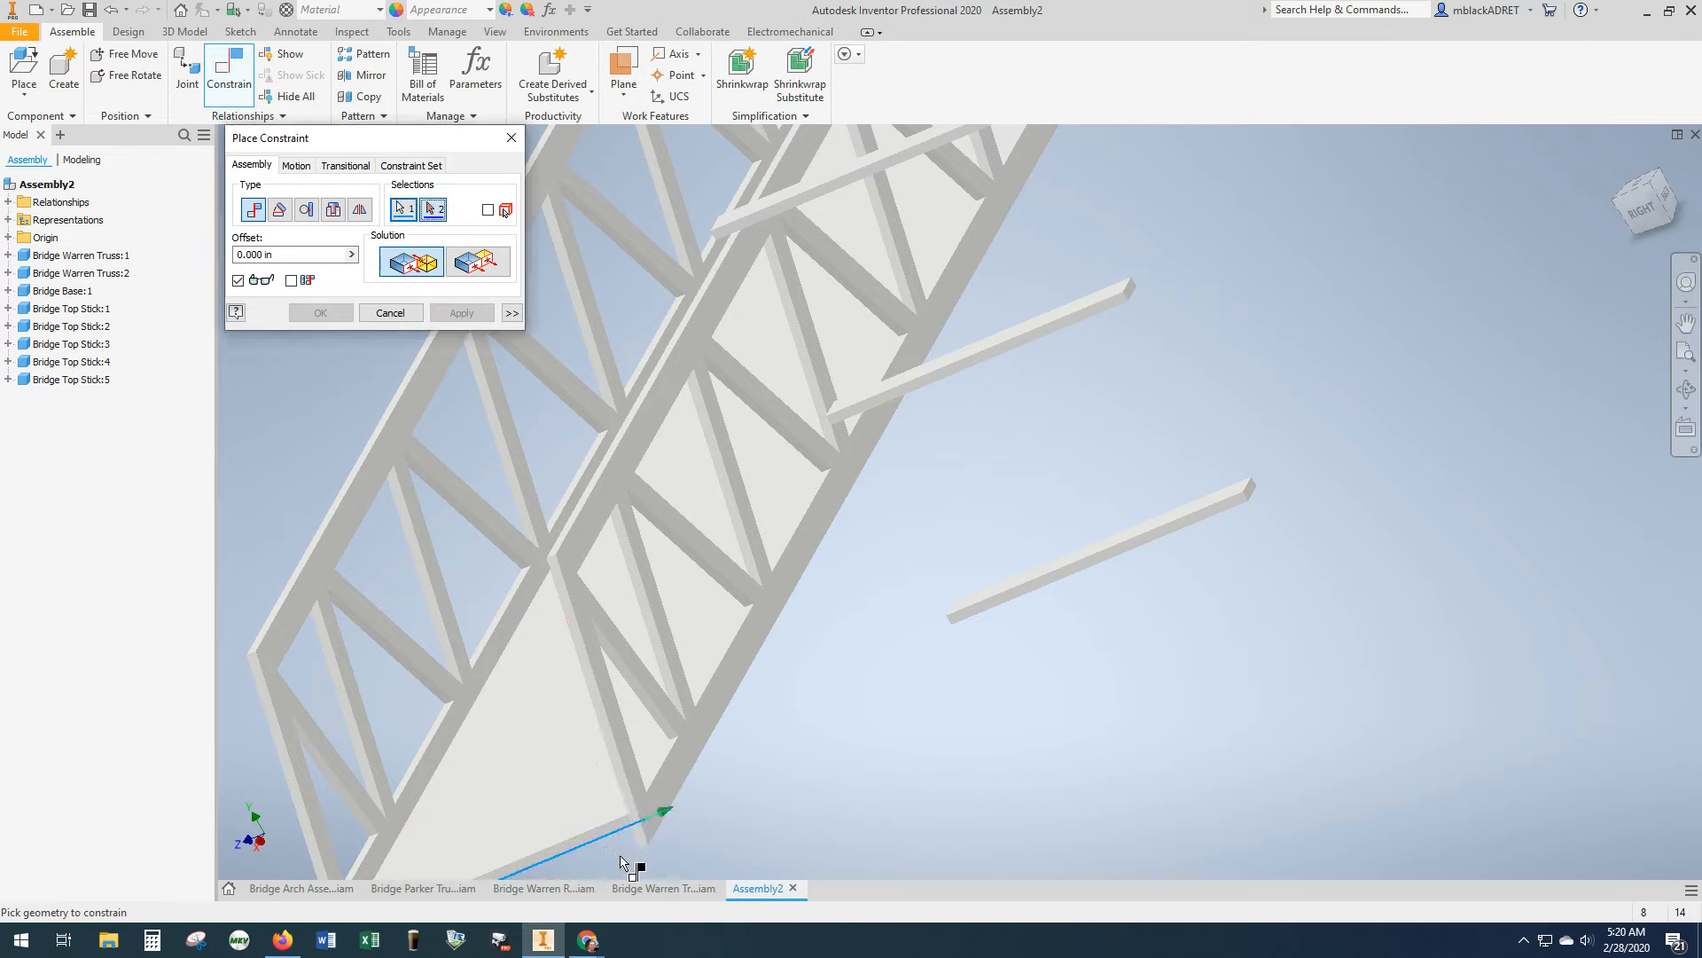
pyautogui.click(644, 856)
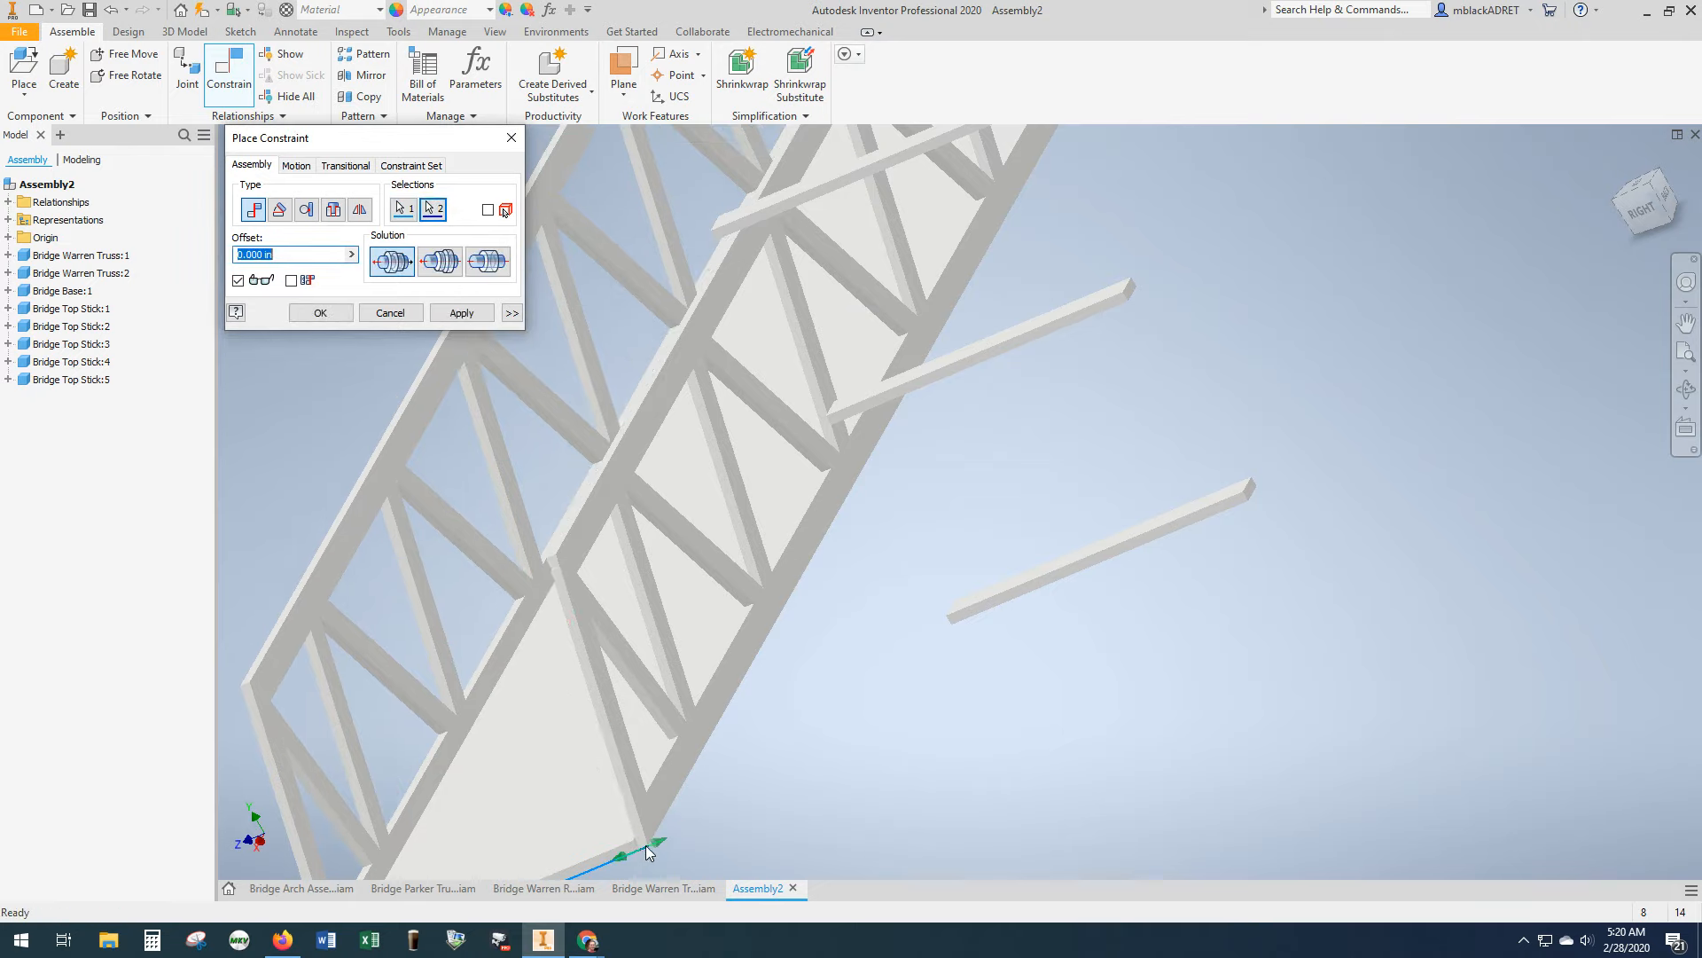
pyautogui.click(475, 318)
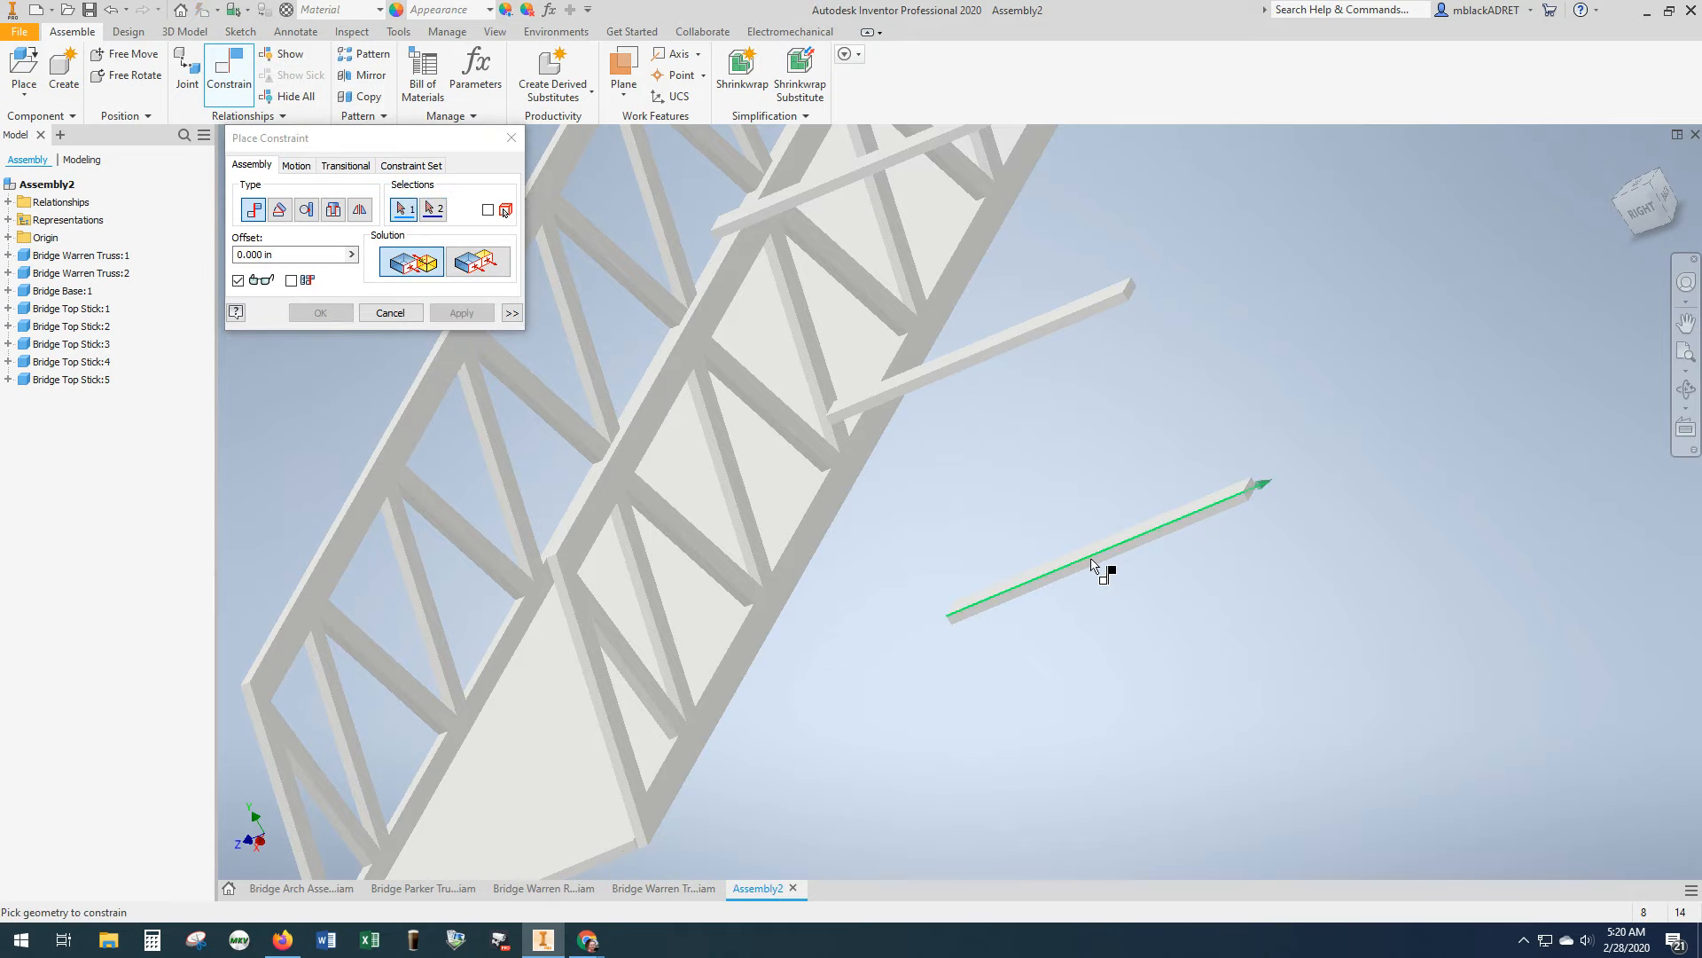
# - Make the rear truss's bottom face flush with the base's underside at 0.000 in offset, and finish constraining
pyautogui.scroll(-3, 901, 577)
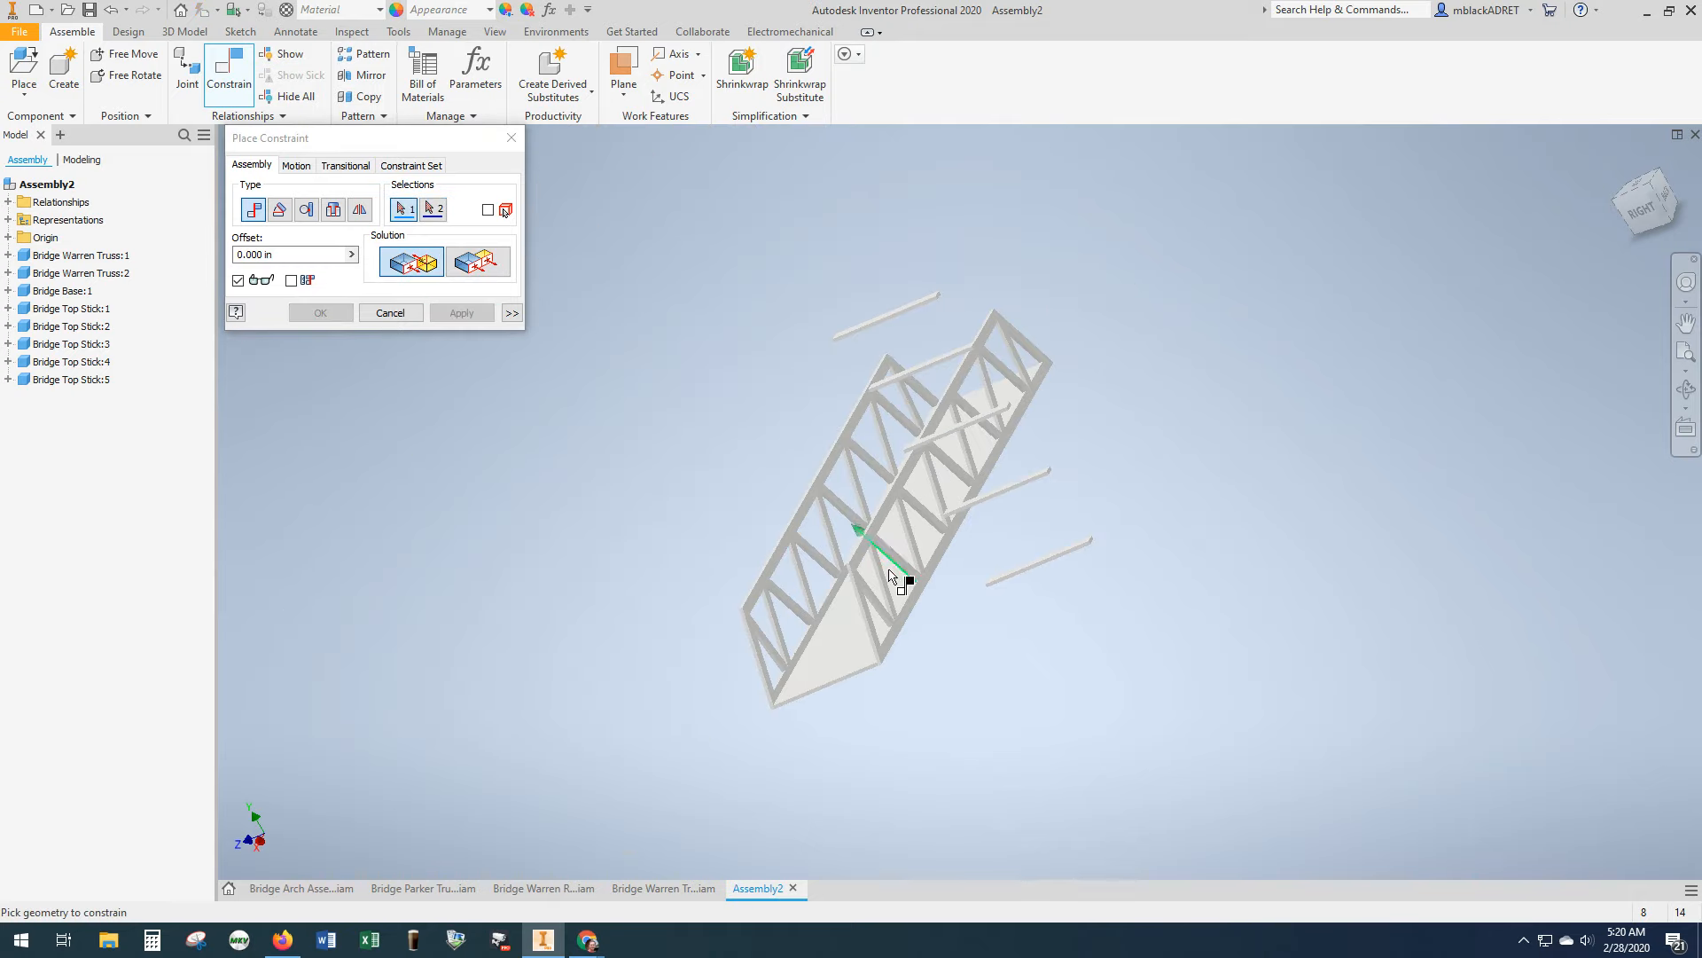
pyautogui.click(1658, 193)
pyautogui.keyDown('shift'); pyautogui.moveTo(1516, 865); pyautogui.dragTo(1408, 780, button='middle'); pyautogui.keyUp('shift')
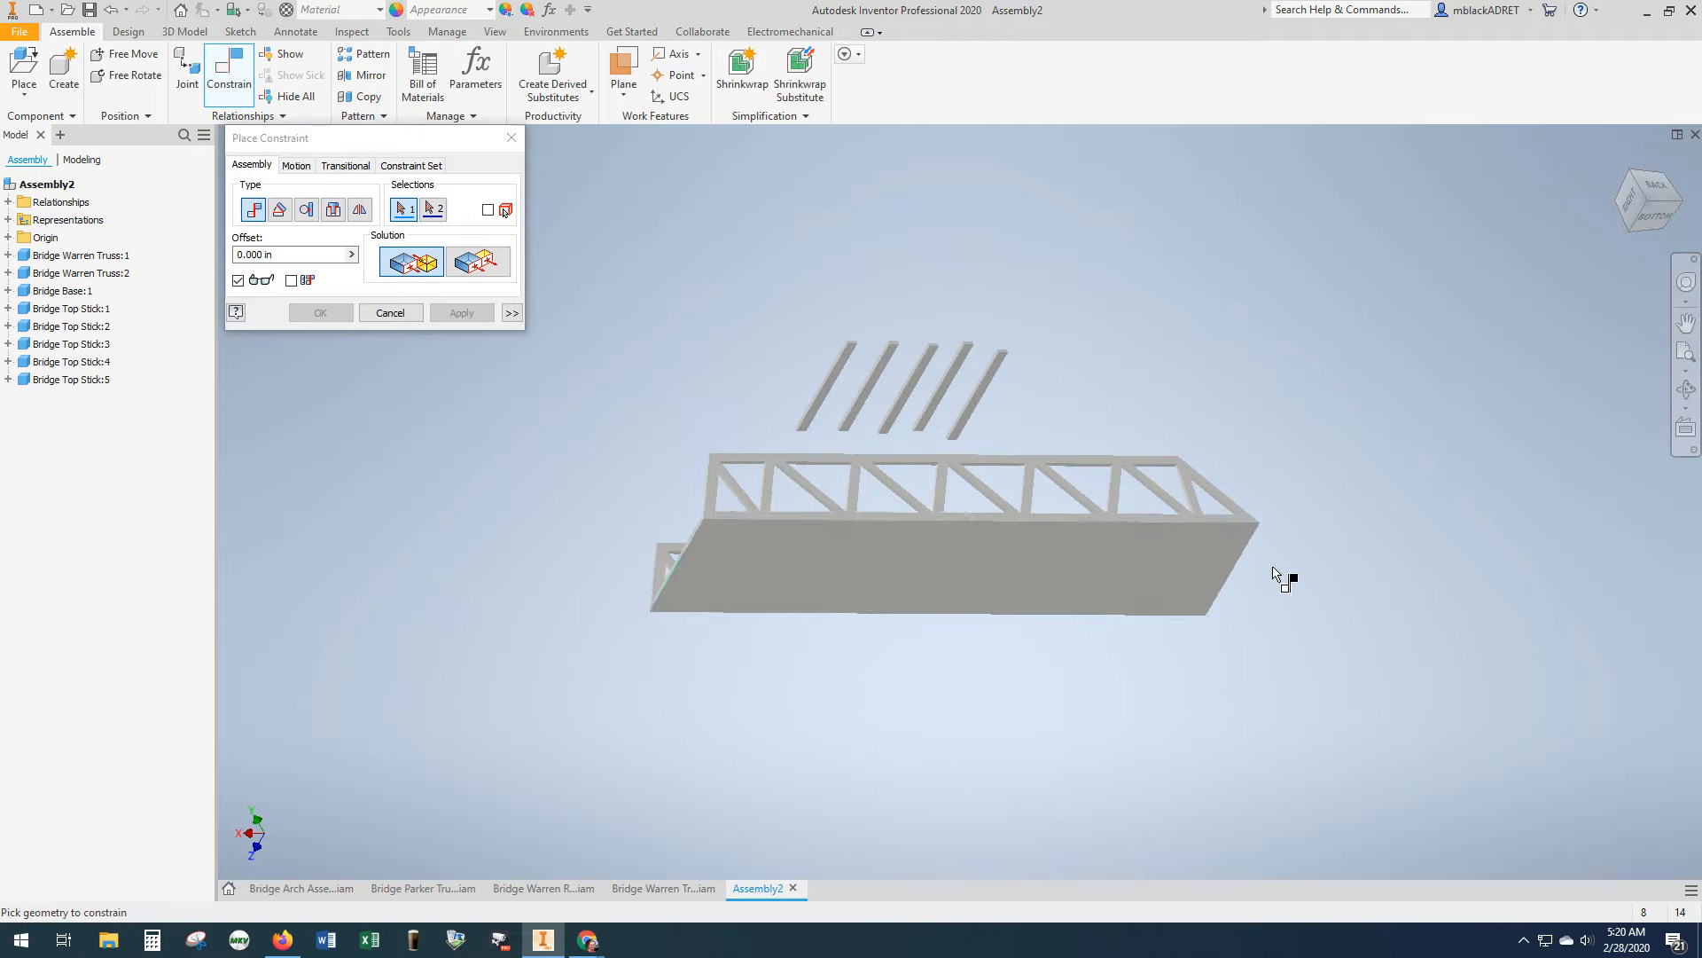
pyautogui.scroll(5, 727, 522)
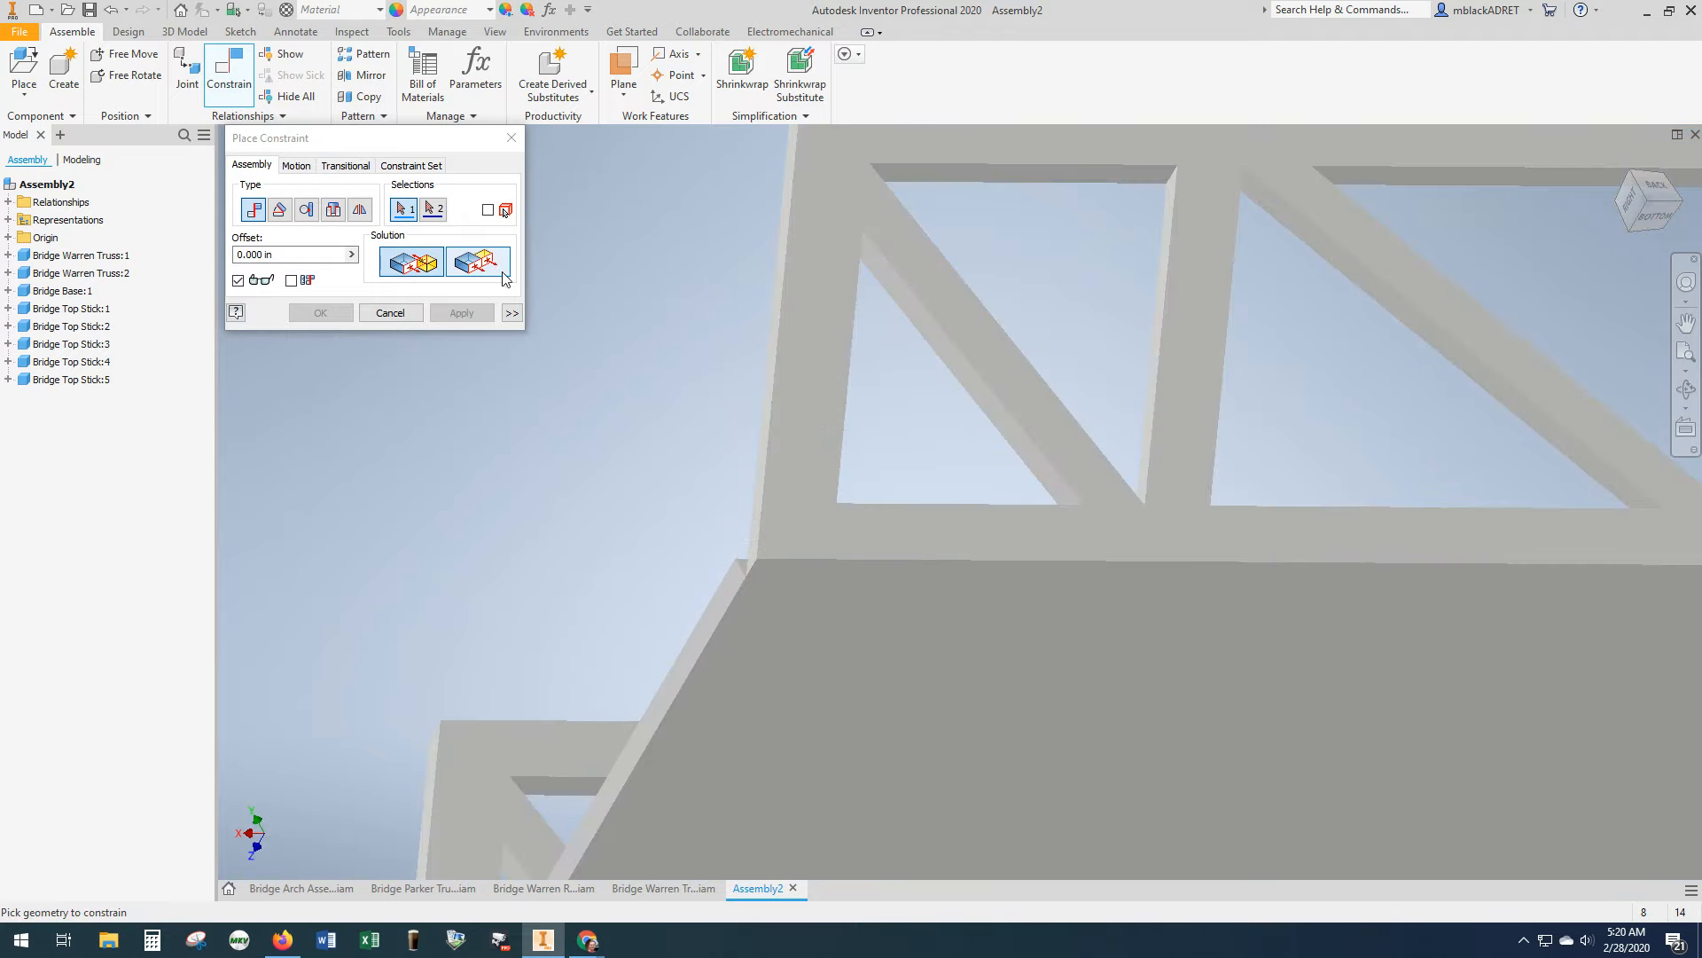
pyautogui.click(477, 261)
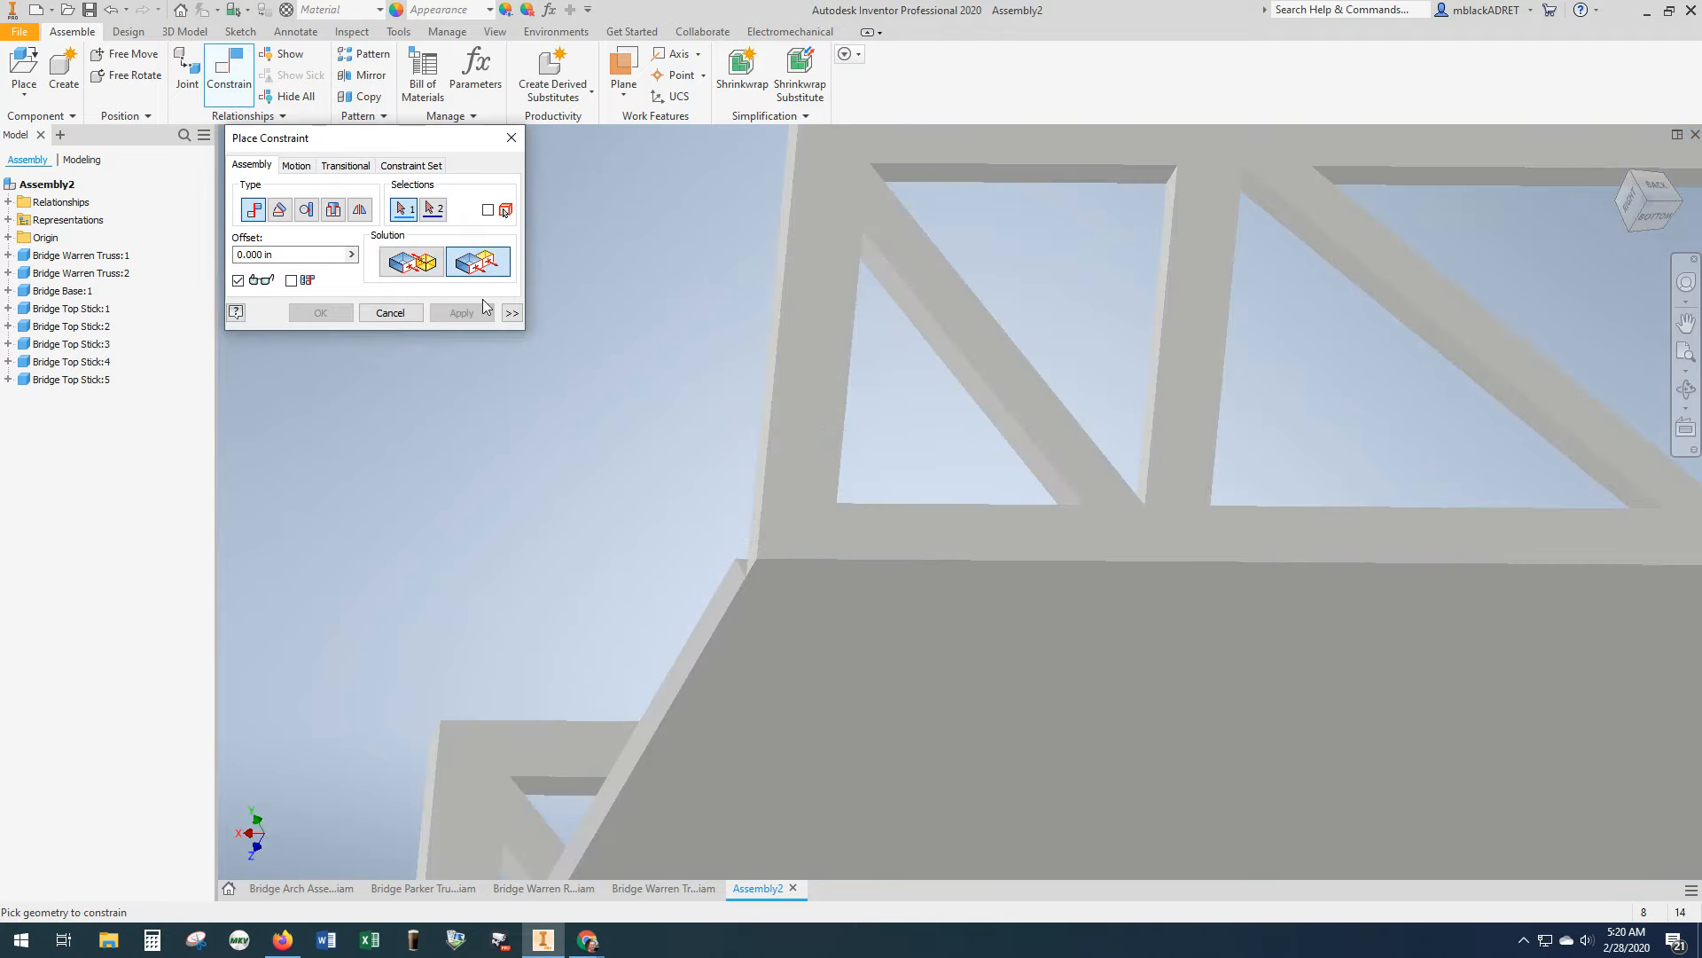
pyautogui.click(850, 572)
pyautogui.click(848, 611)
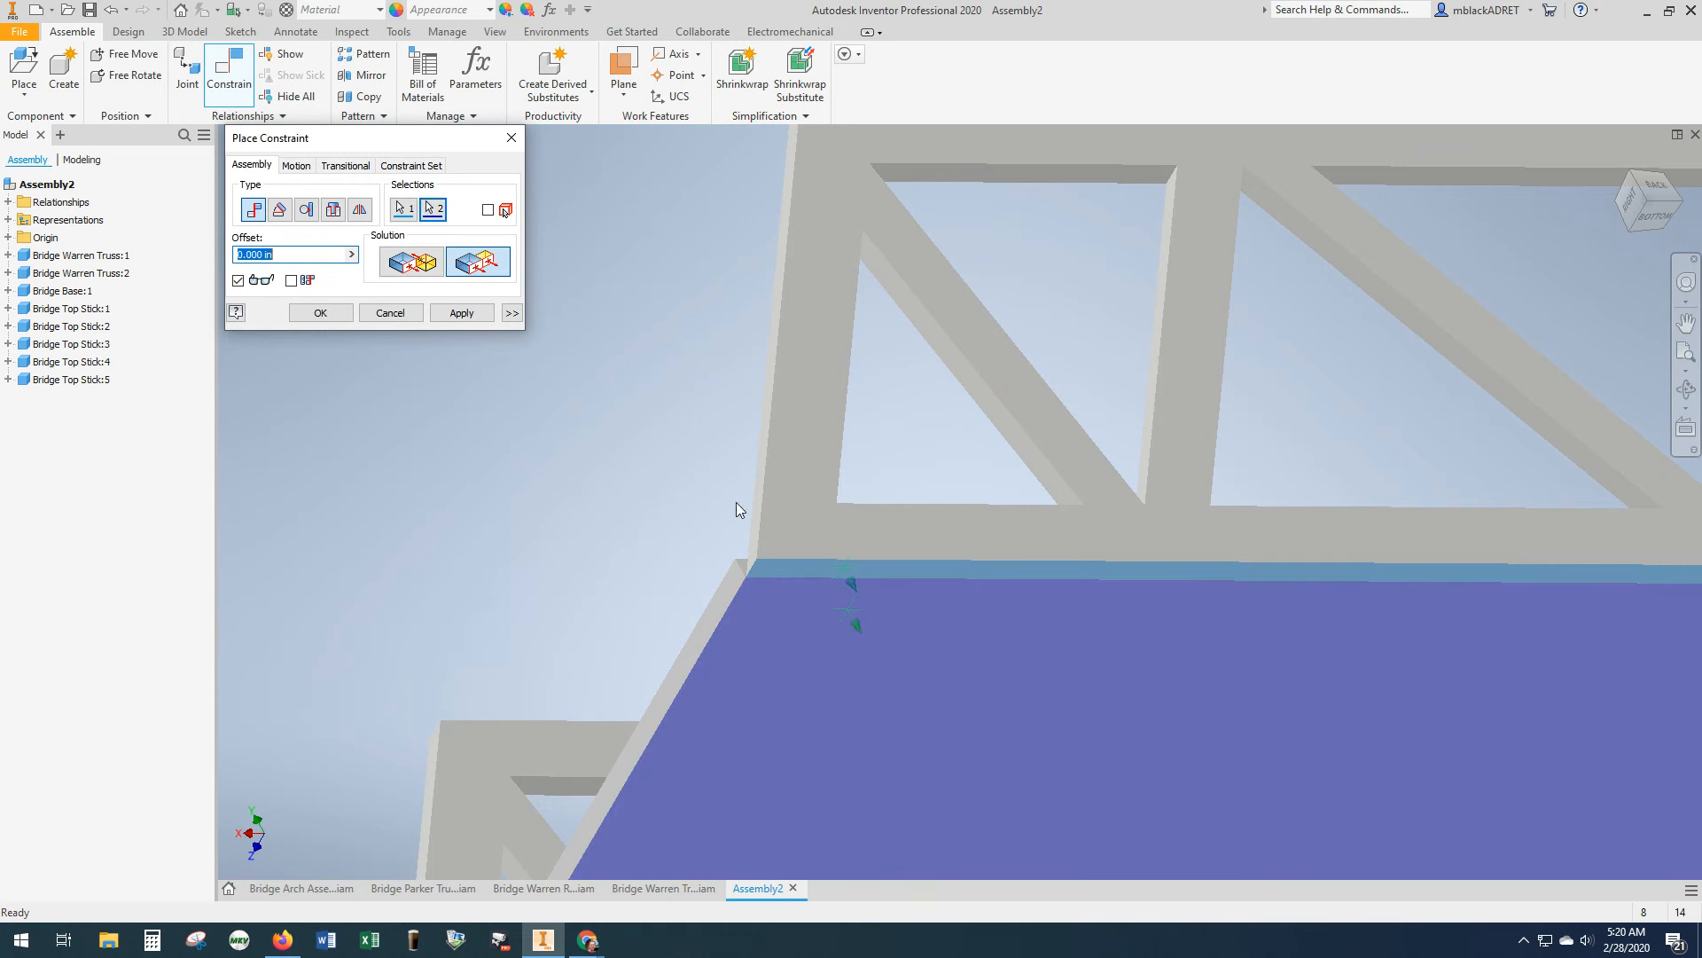
pyautogui.click(462, 313)
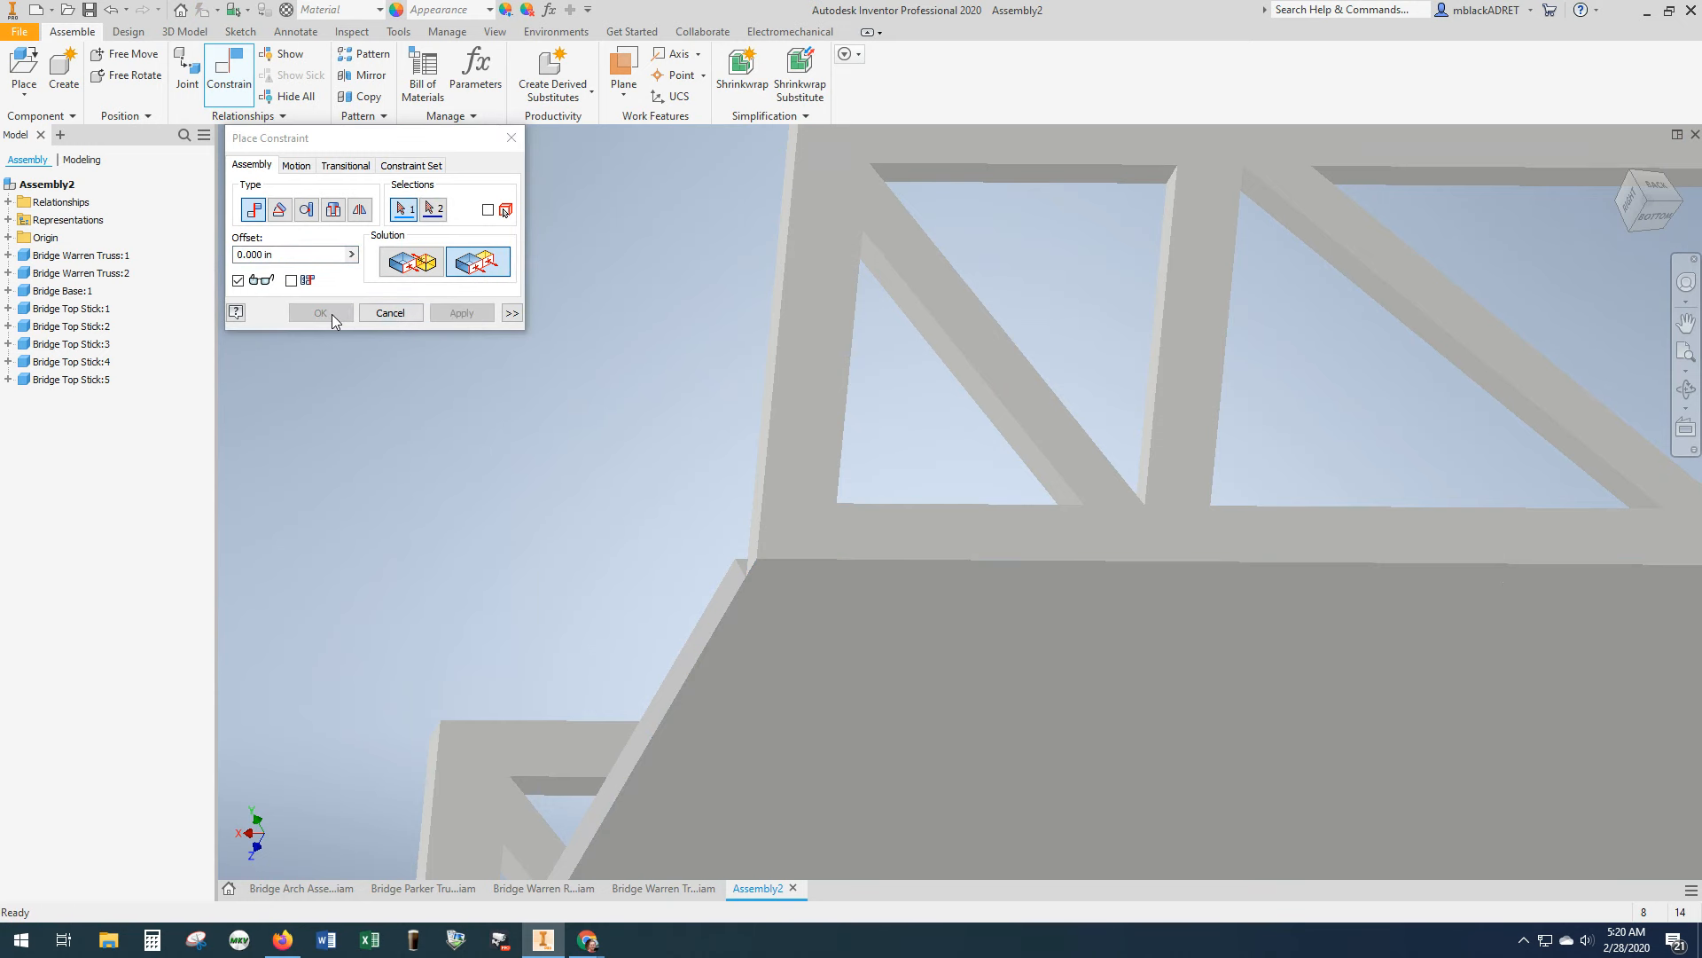
pyautogui.click(389, 313)
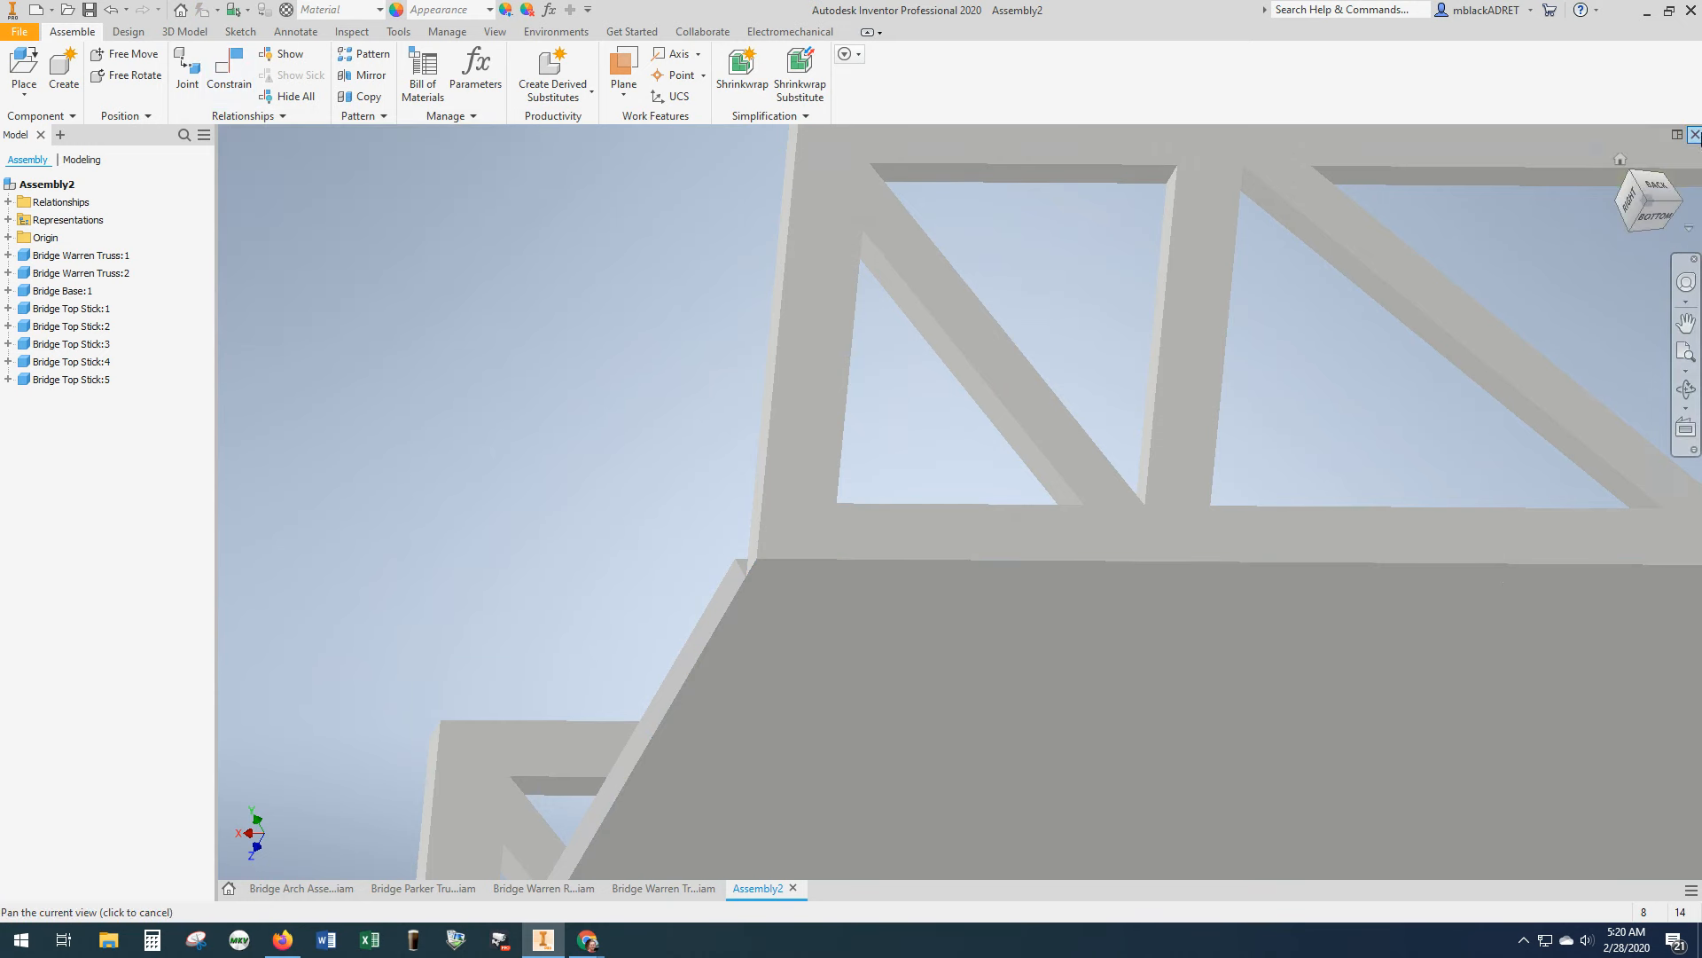
# - Reposition three loose top sticks, placing the first two across the trusses and the third near the bridge's right end
pyautogui.click(1622, 160)
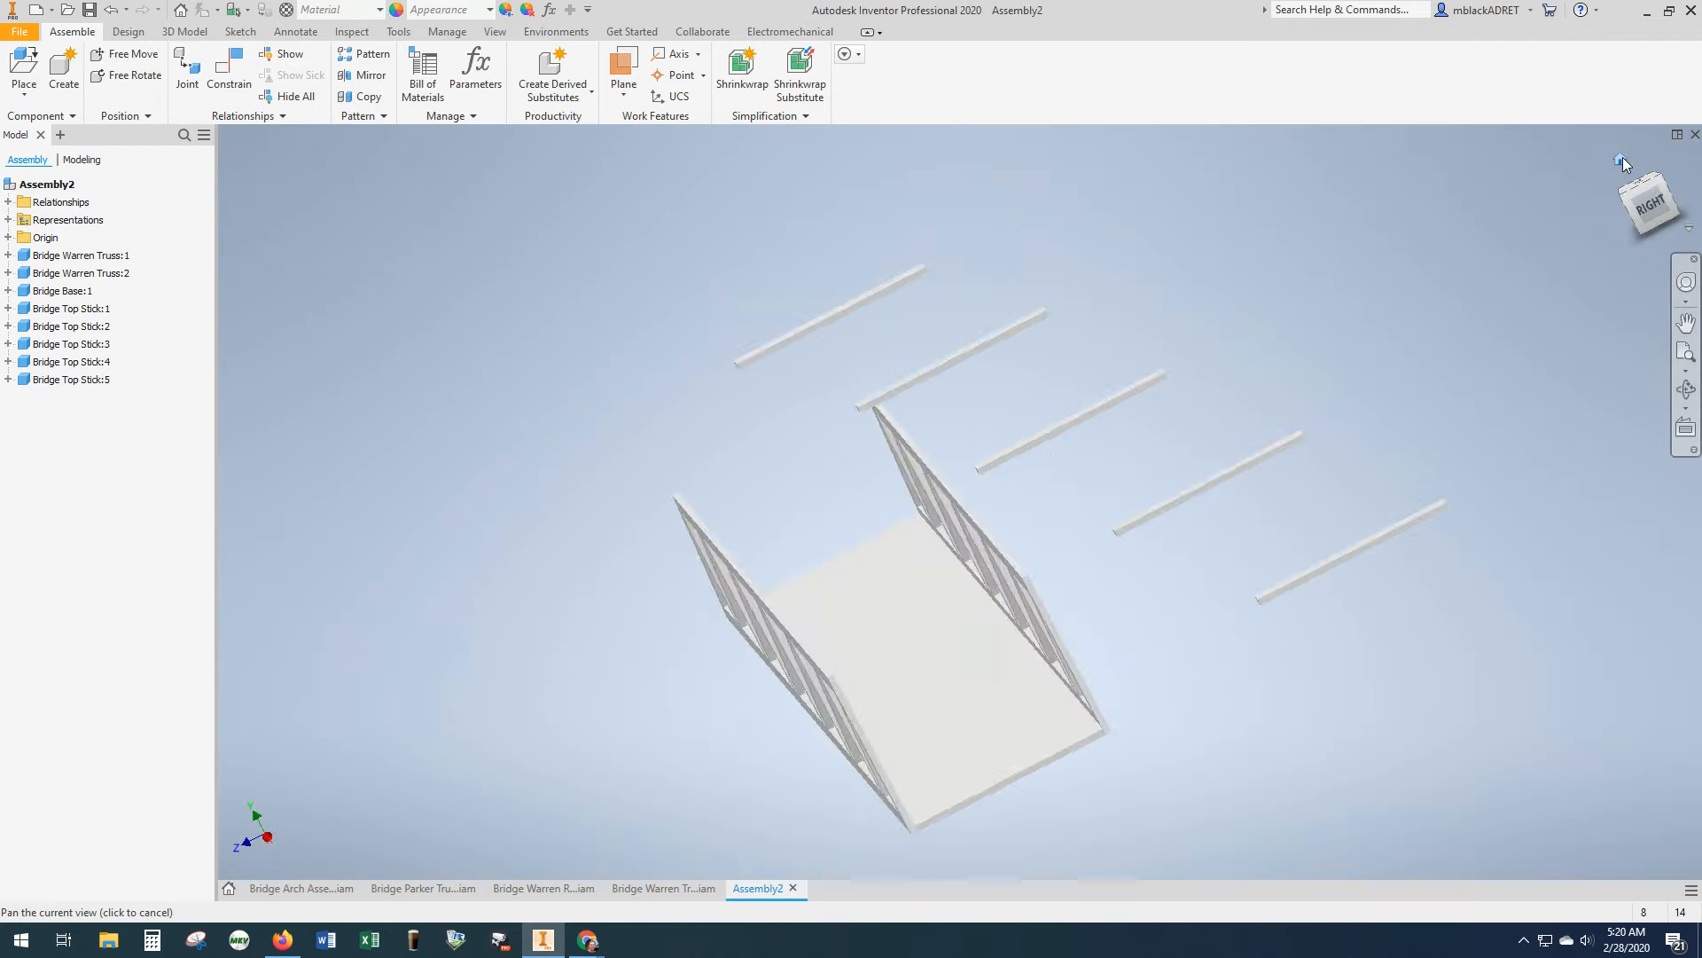
pyautogui.moveTo(860, 391); pyautogui.dragTo(660, 435)
pyautogui.moveTo(936, 432); pyautogui.dragTo(738, 497)
pyautogui.moveTo(1054, 512); pyautogui.dragTo(1082, 705)
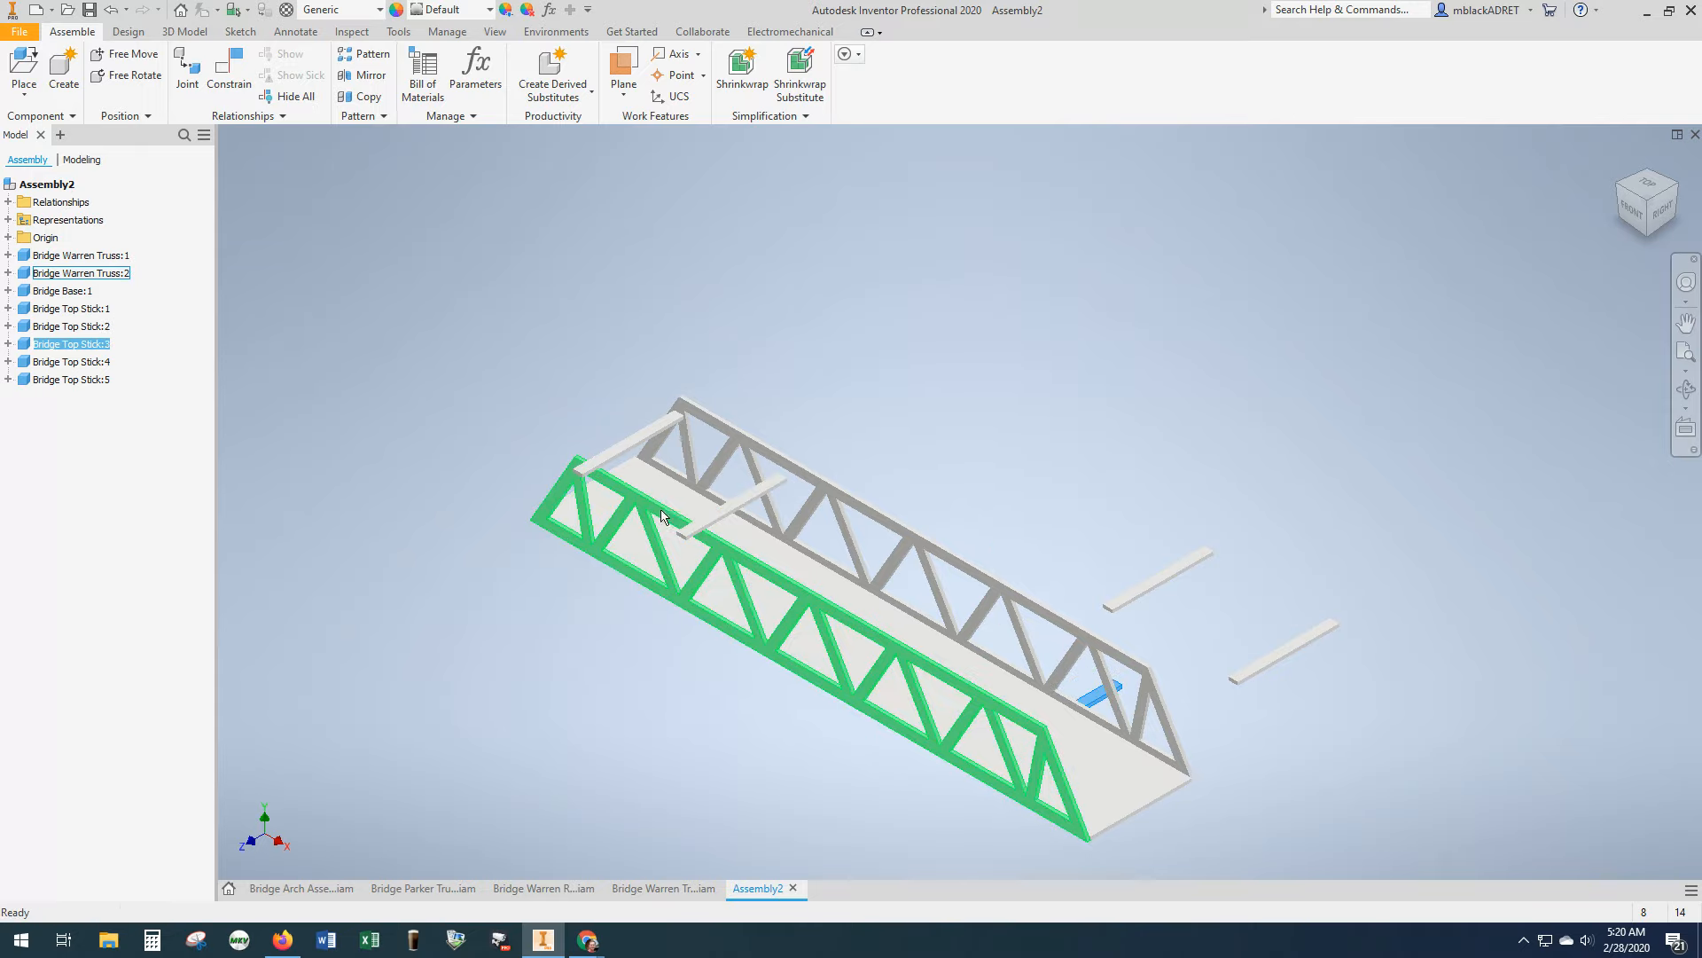
# - Move the second top stick along the trusses towards the middle of the bridge
pyautogui.moveTo(731, 508); pyautogui.dragTo(823, 581)
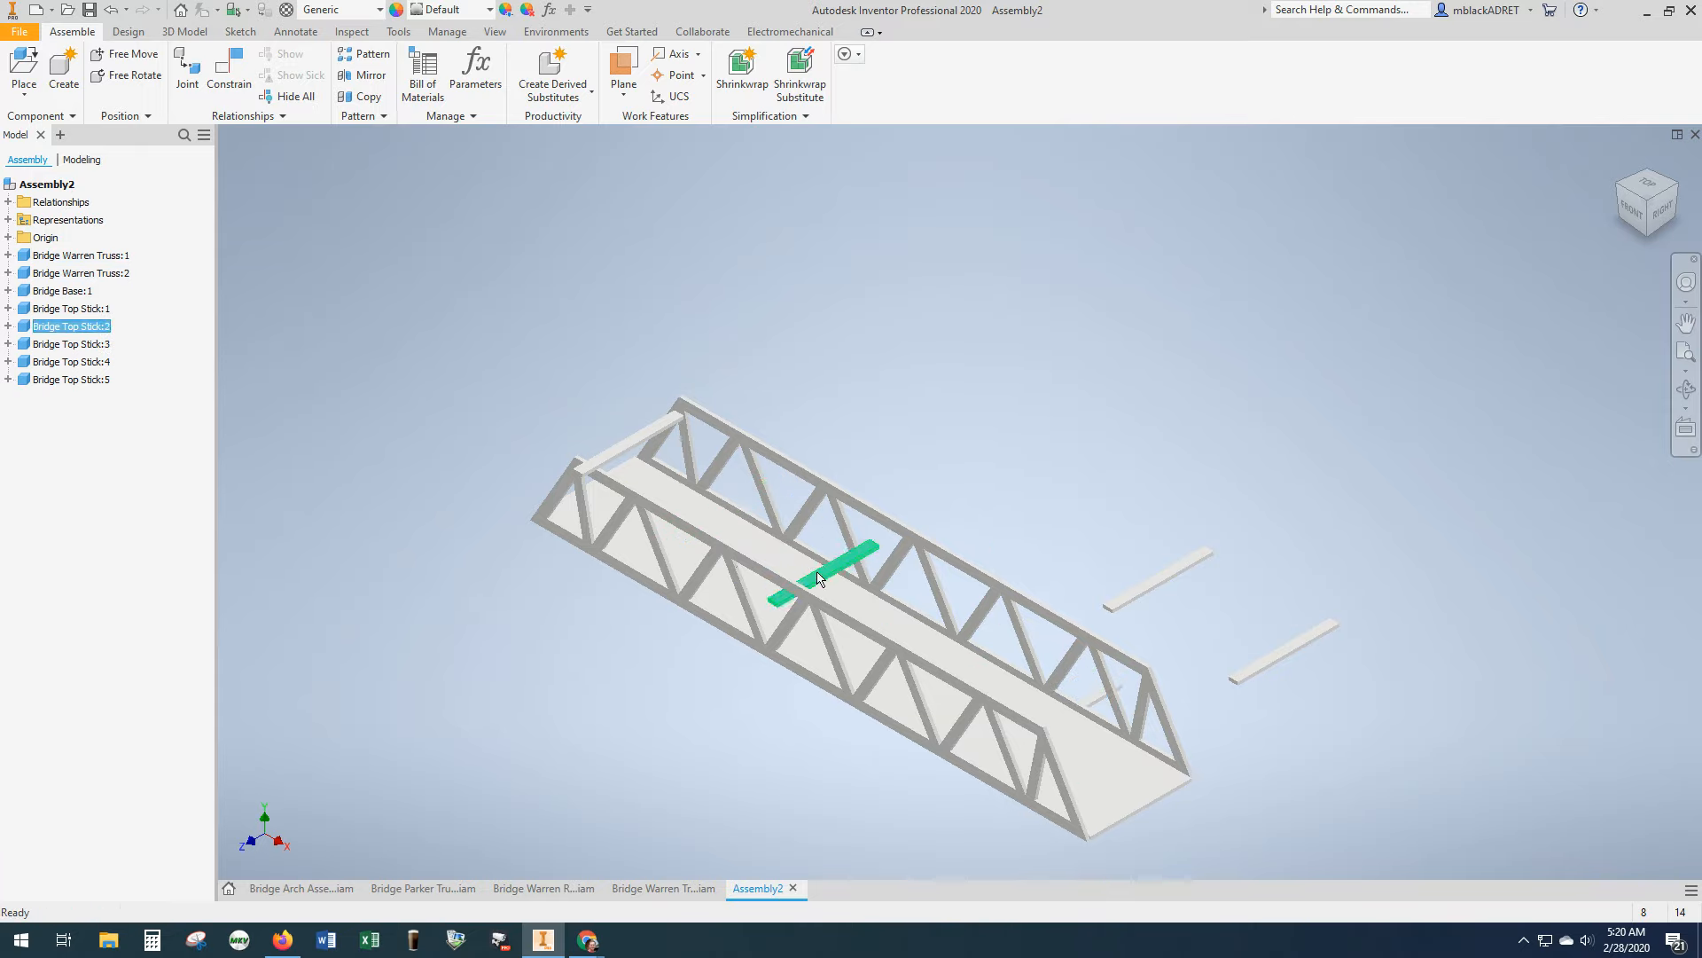
pyautogui.scroll(-3, 823, 581)
pyautogui.scroll(4, 651, 456)
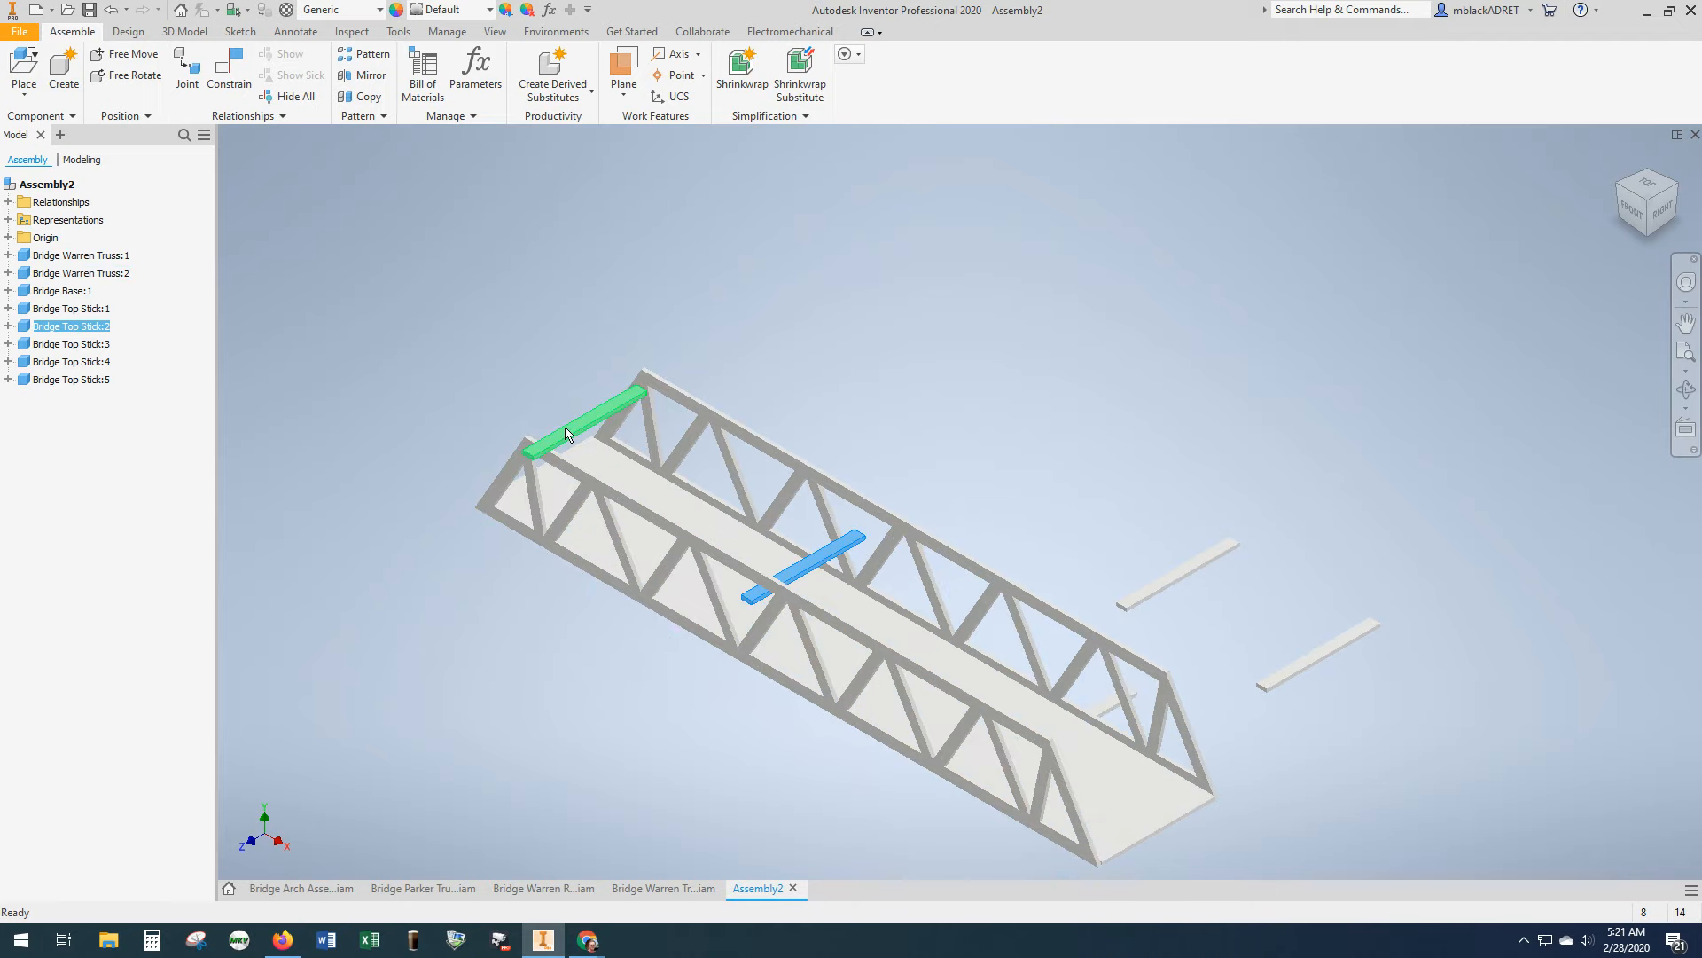
# - Mate the first top stick's rear end edge to the rear truss's inner top edge with 0.000 in offset
pyautogui.scroll(3, 563, 417)
pyautogui.press('c')
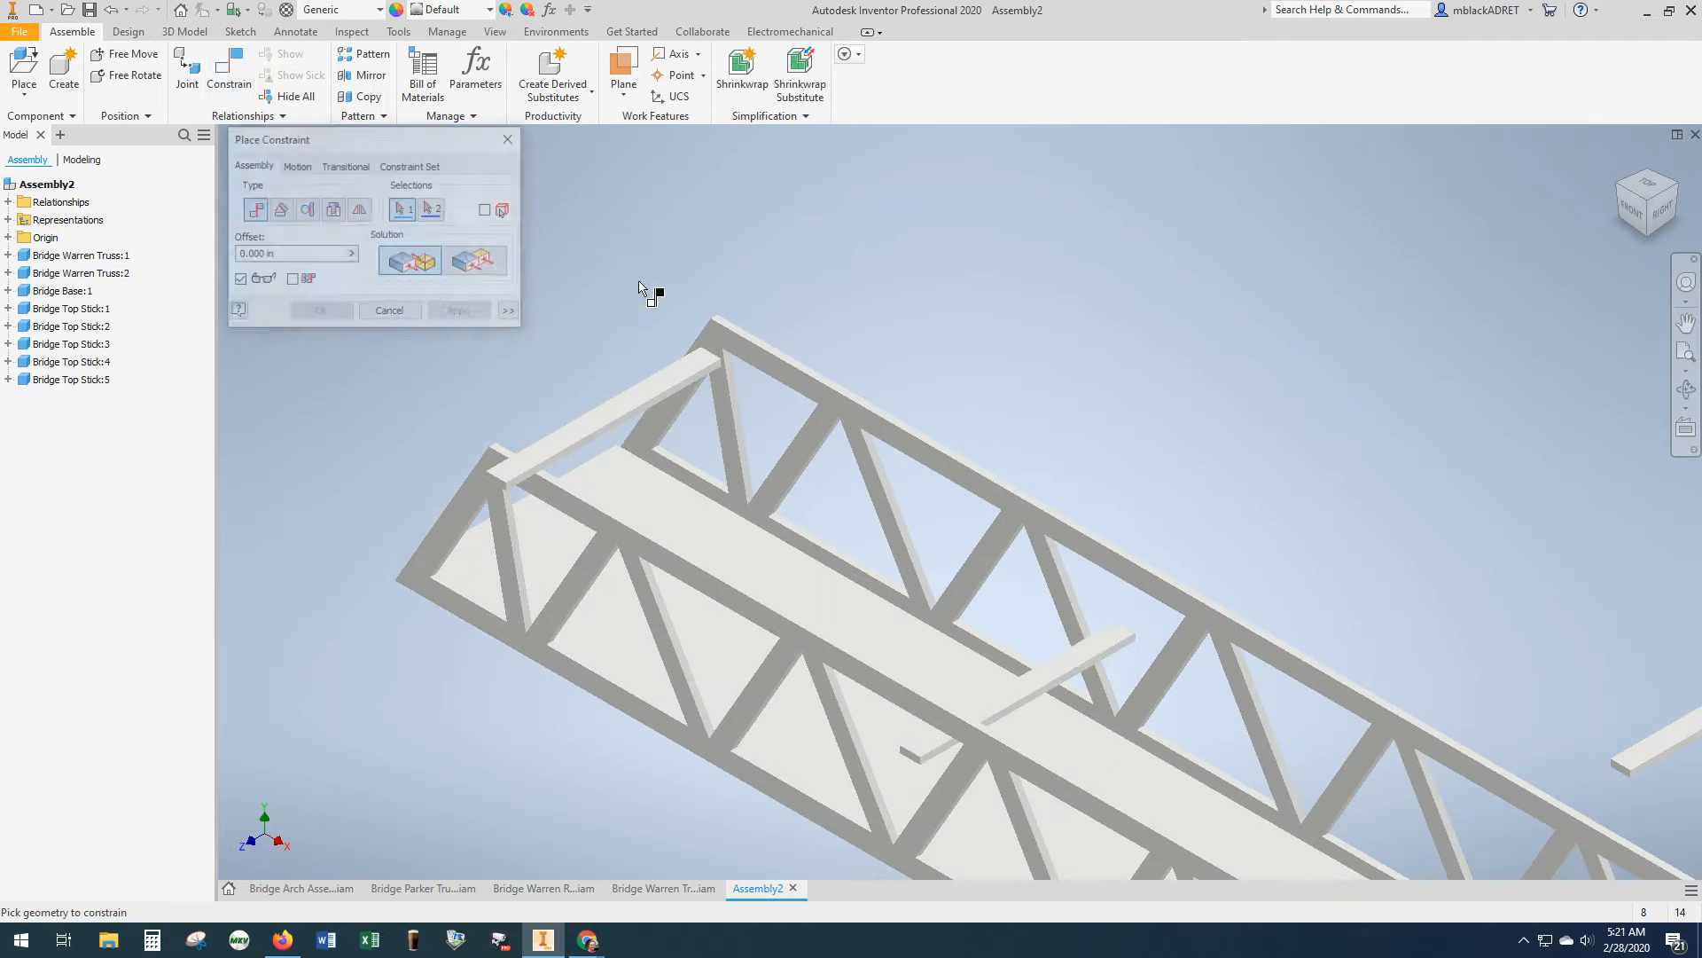
pyautogui.scroll(5, 700, 319)
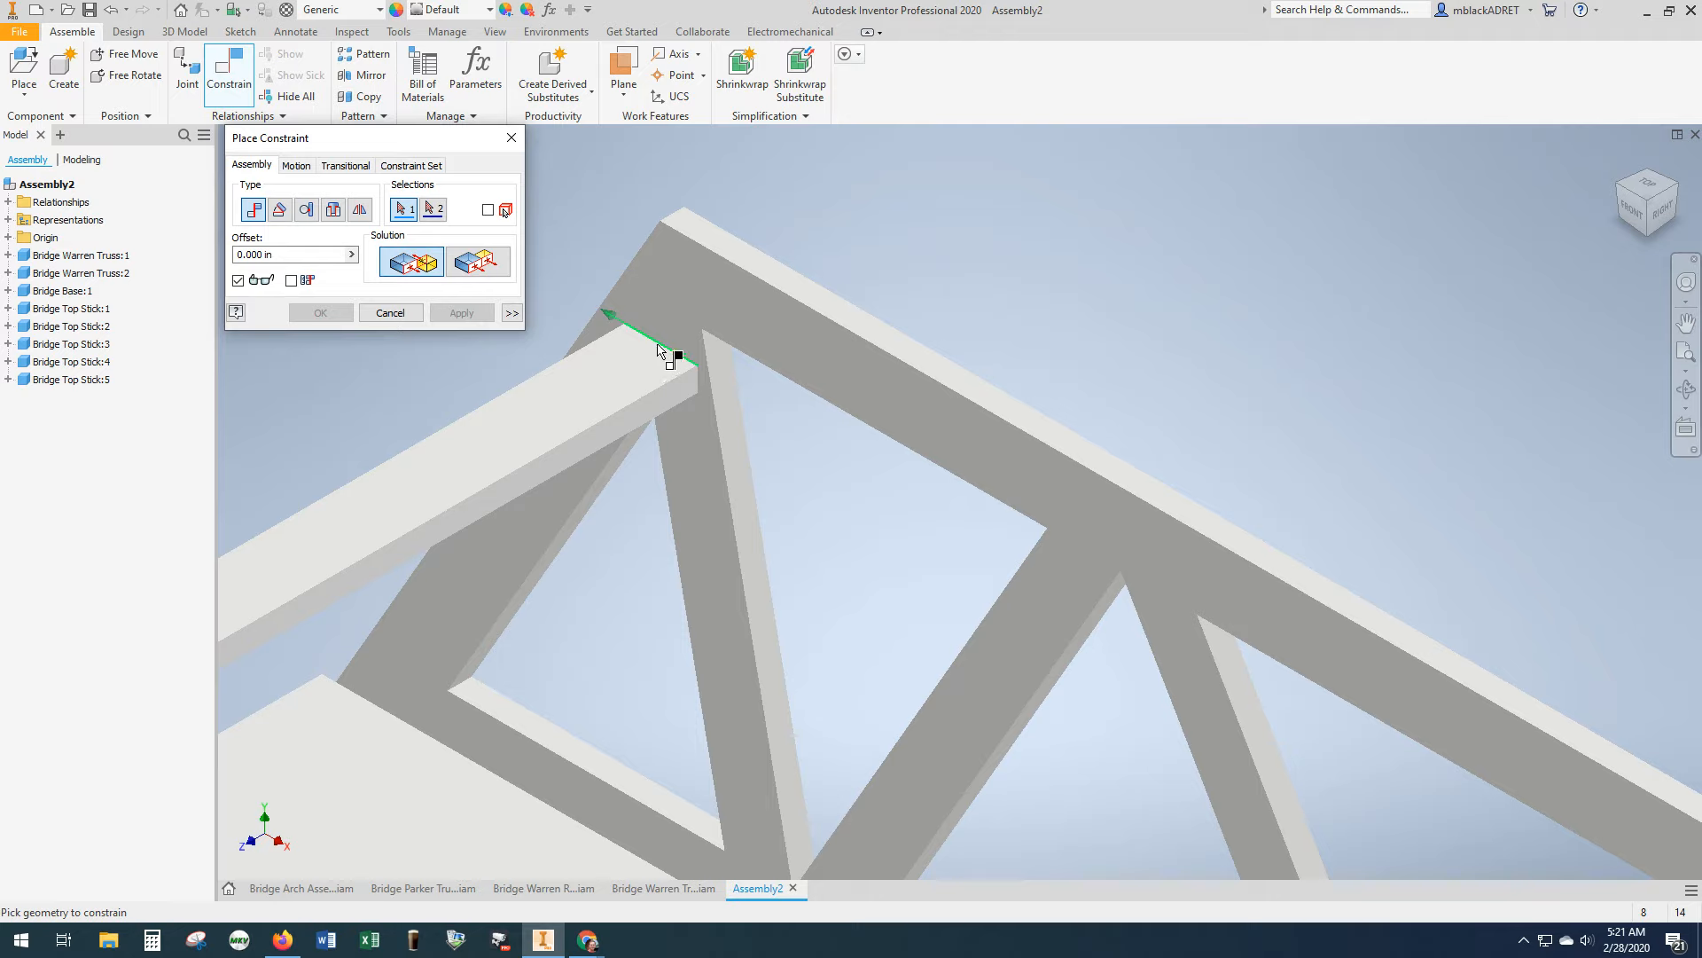
pyautogui.click(658, 344)
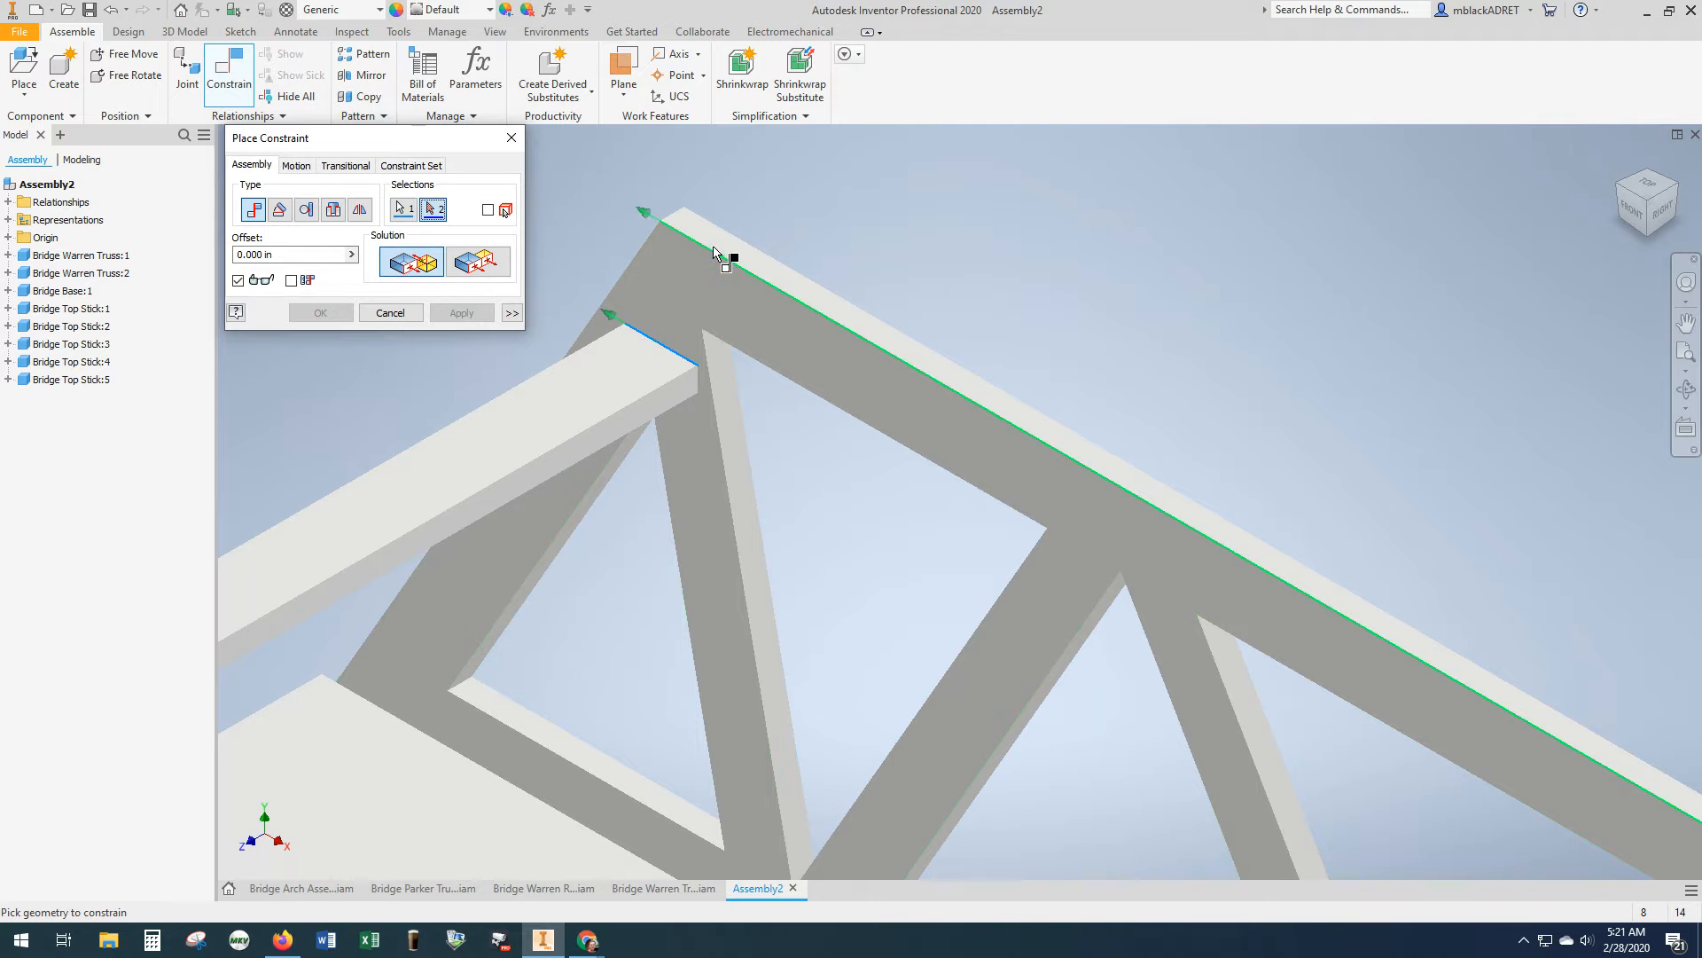
pyautogui.click(714, 252)
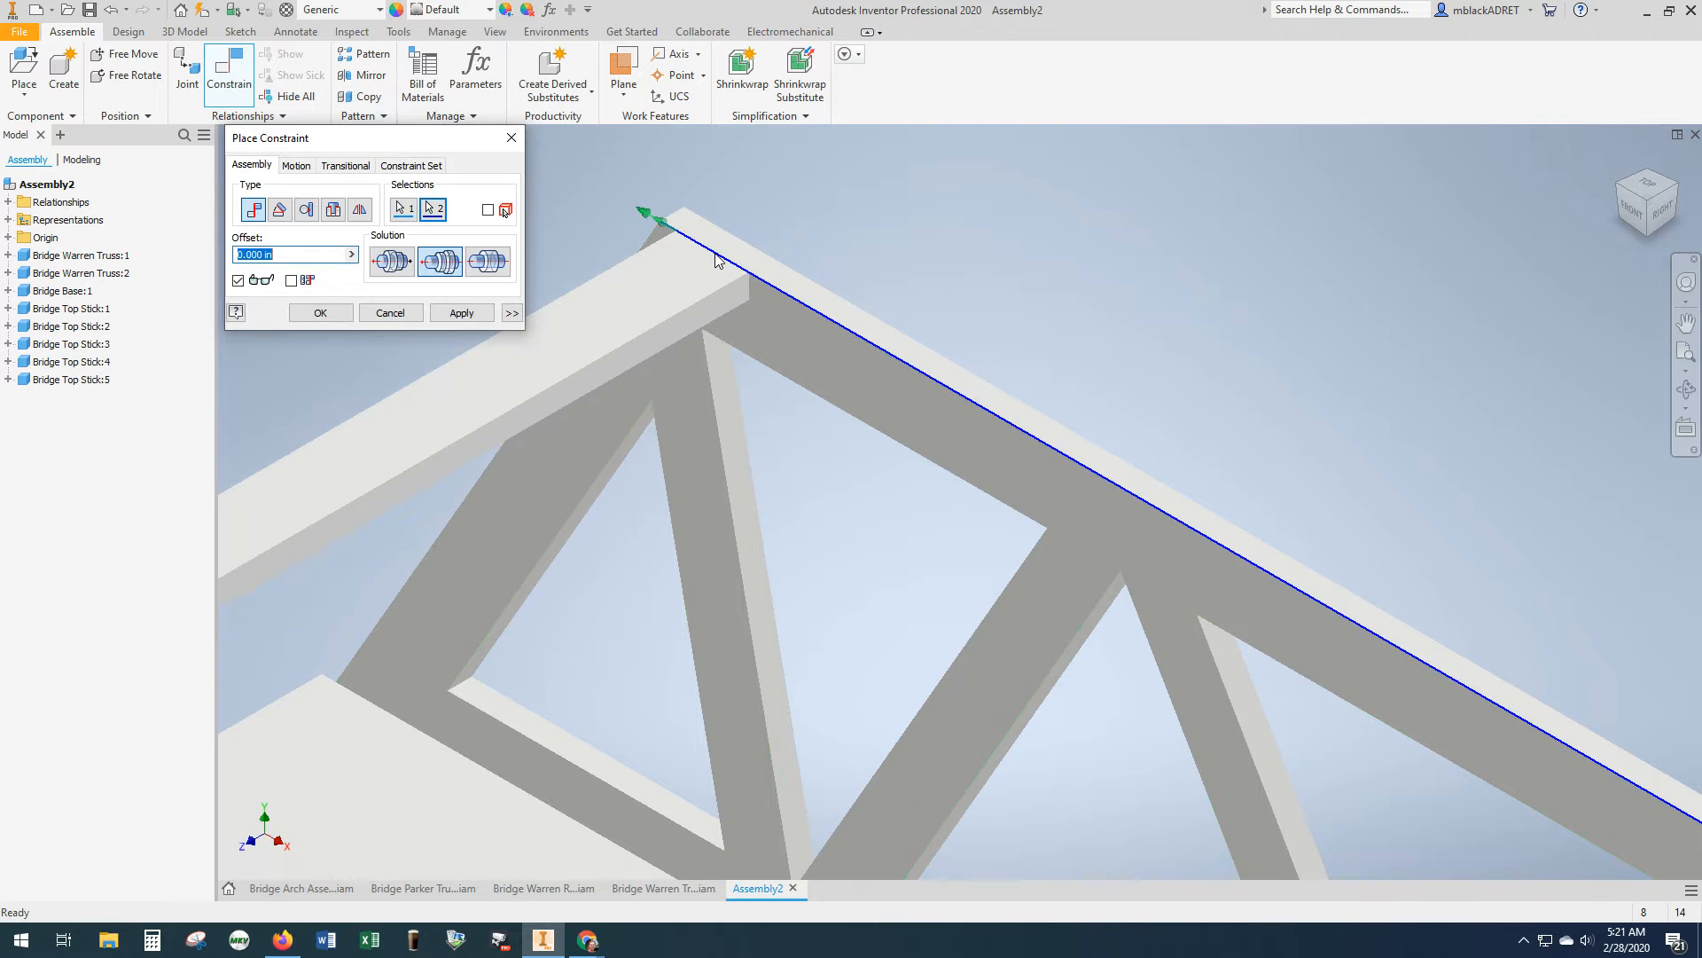
pyautogui.click(462, 313)
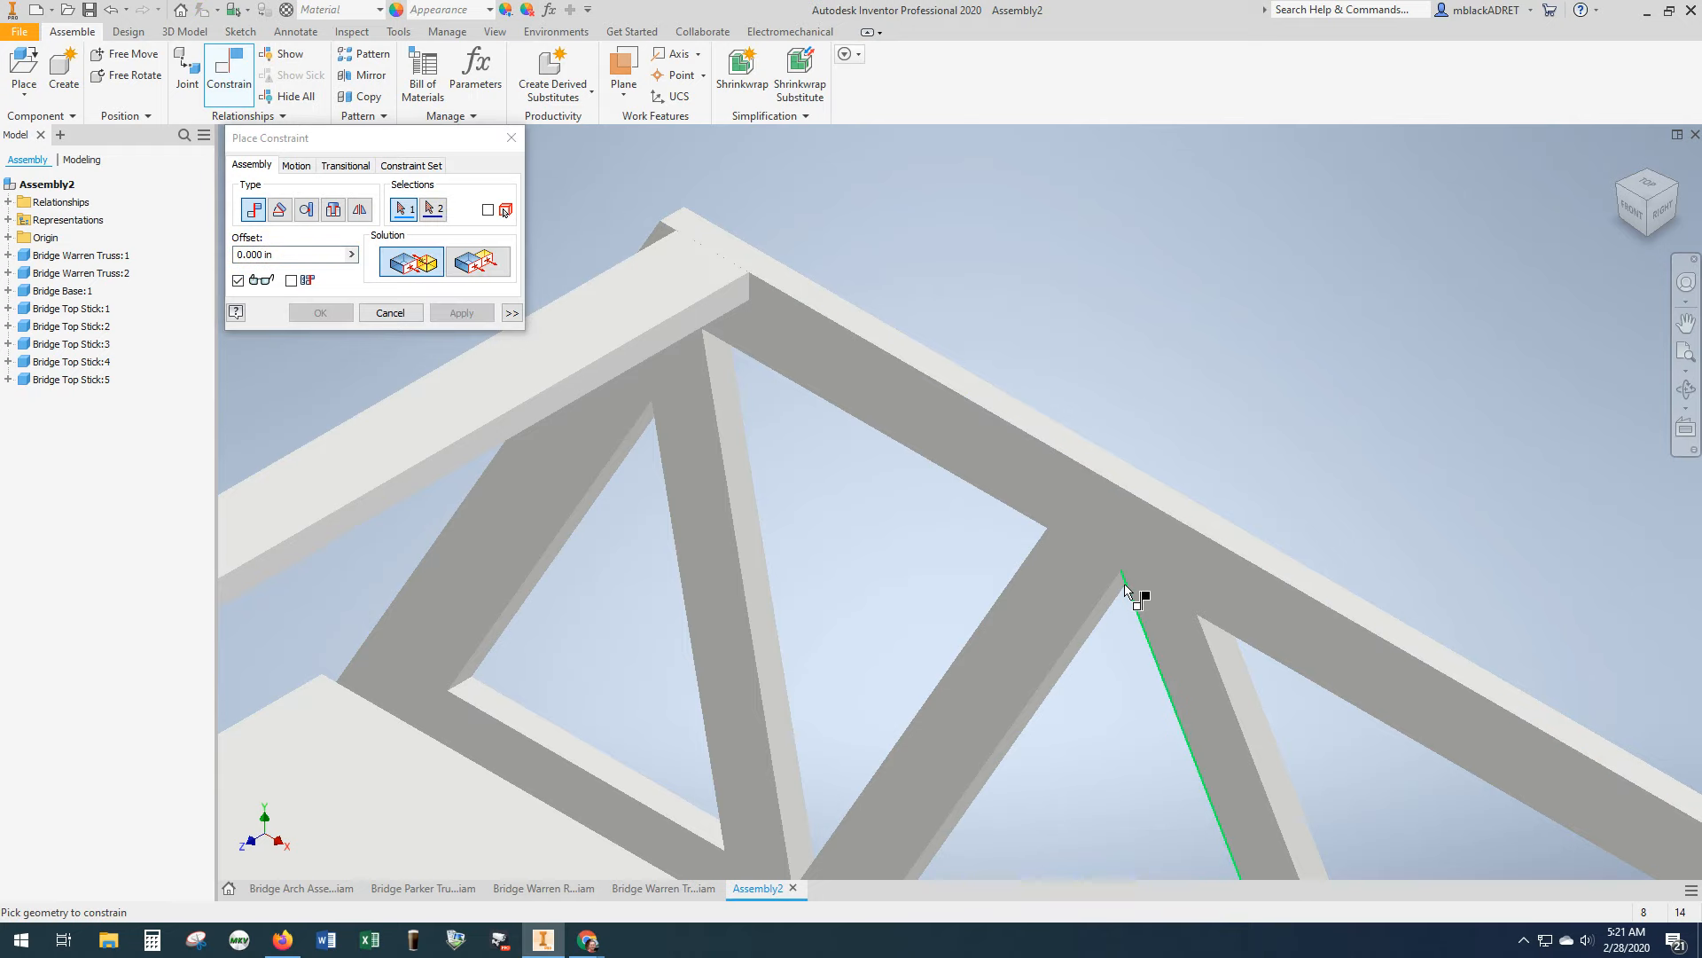
# - Mate the second top stick's rear end edge to the rear truss's inner top edge with 0.000 in offset
pyautogui.scroll(3, 1132, 594)
pyautogui.scroll(-3, 975, 466)
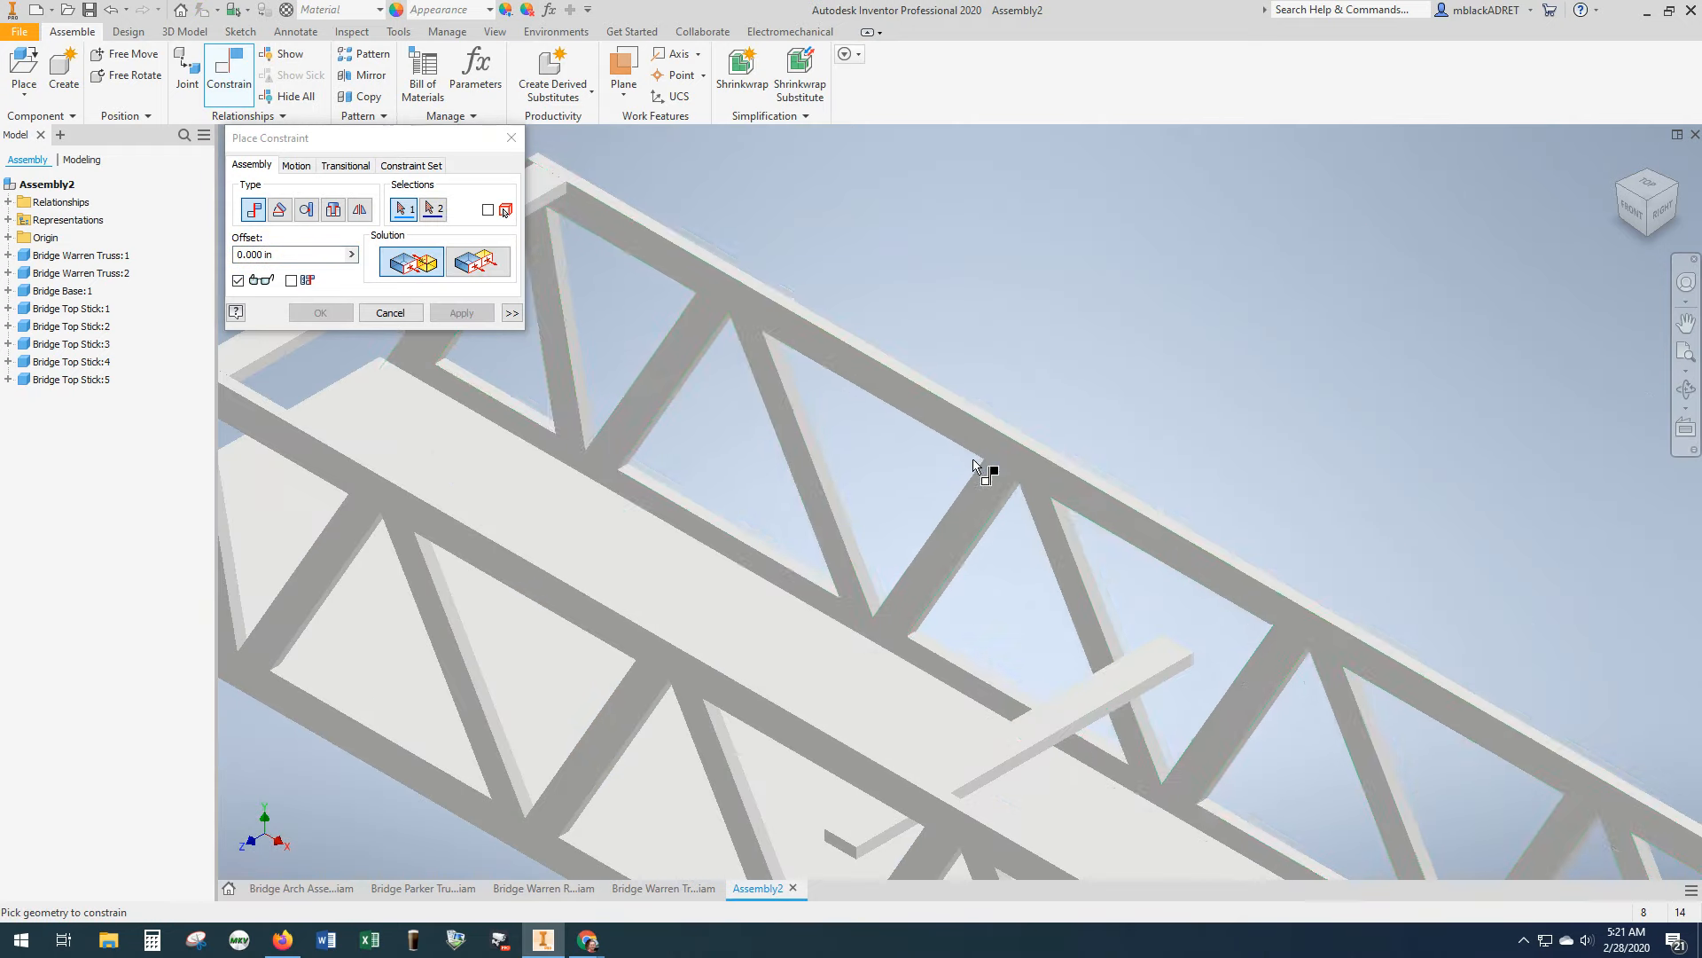
pyautogui.moveTo(1176, 594); pyautogui.dragTo(1046, 513, button='middle')
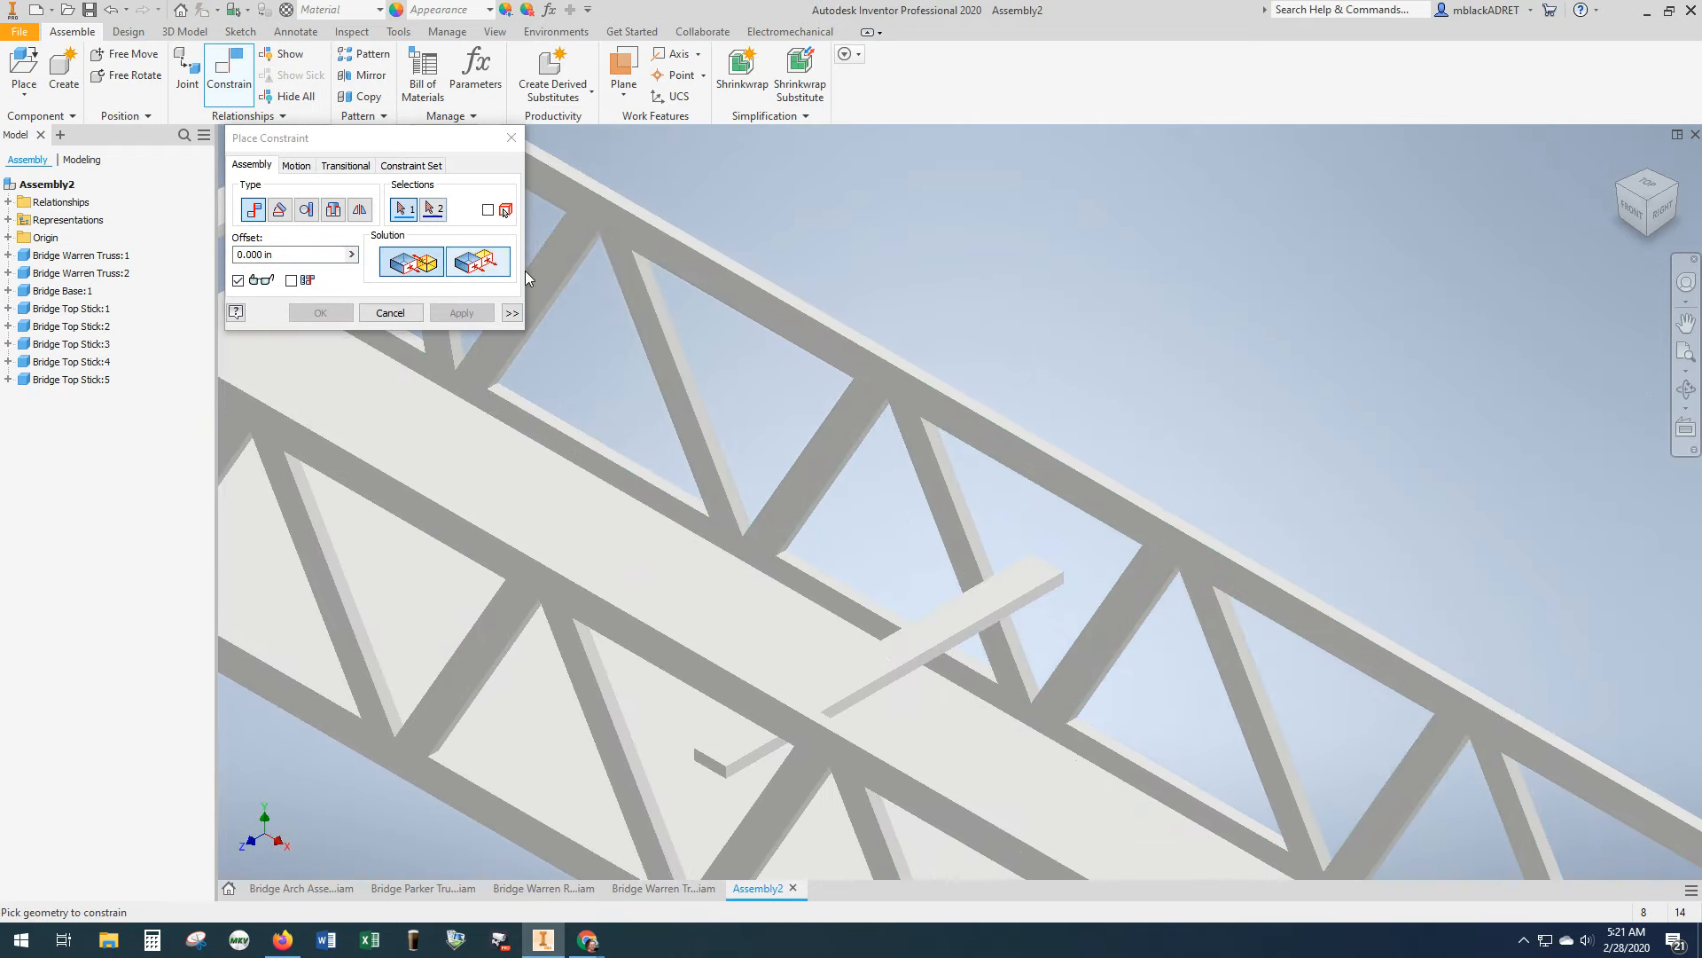
pyautogui.click(1054, 568)
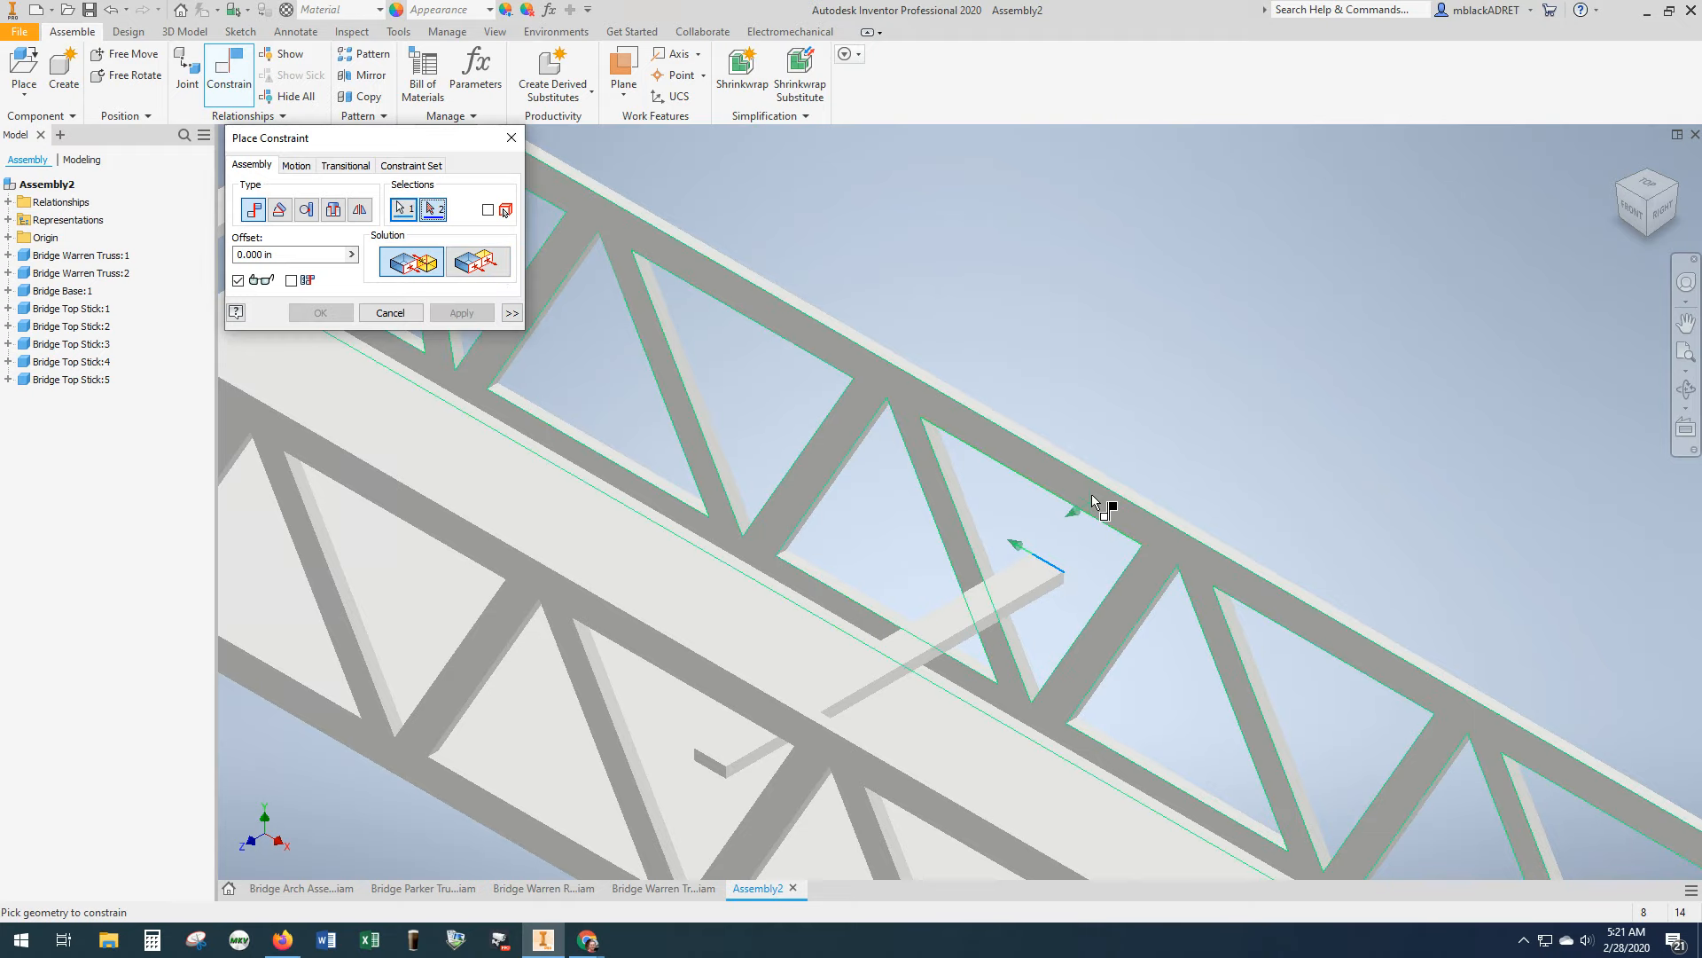
pyautogui.click(1098, 482)
pyautogui.click(458, 313)
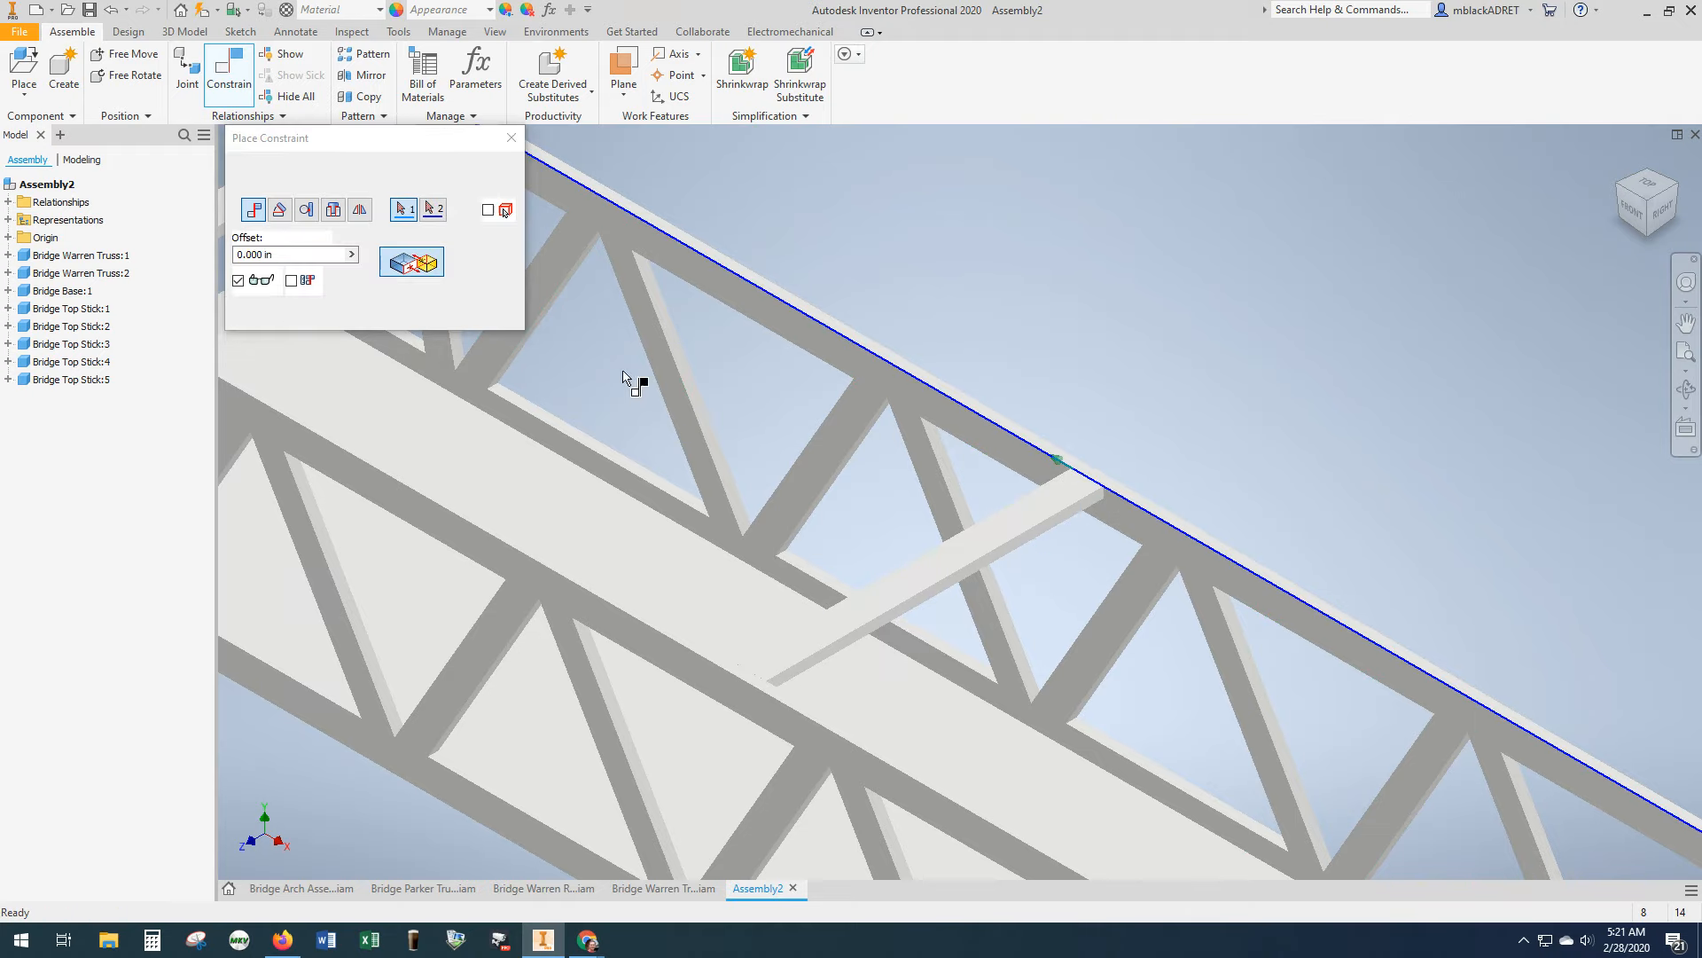
# - Mate the third top stick's rear end edge to the rear truss's inner top edge at 0.000 in offset, and finish constraining
pyautogui.moveTo(1322, 692); pyautogui.dragTo(502, 133, button='middle')
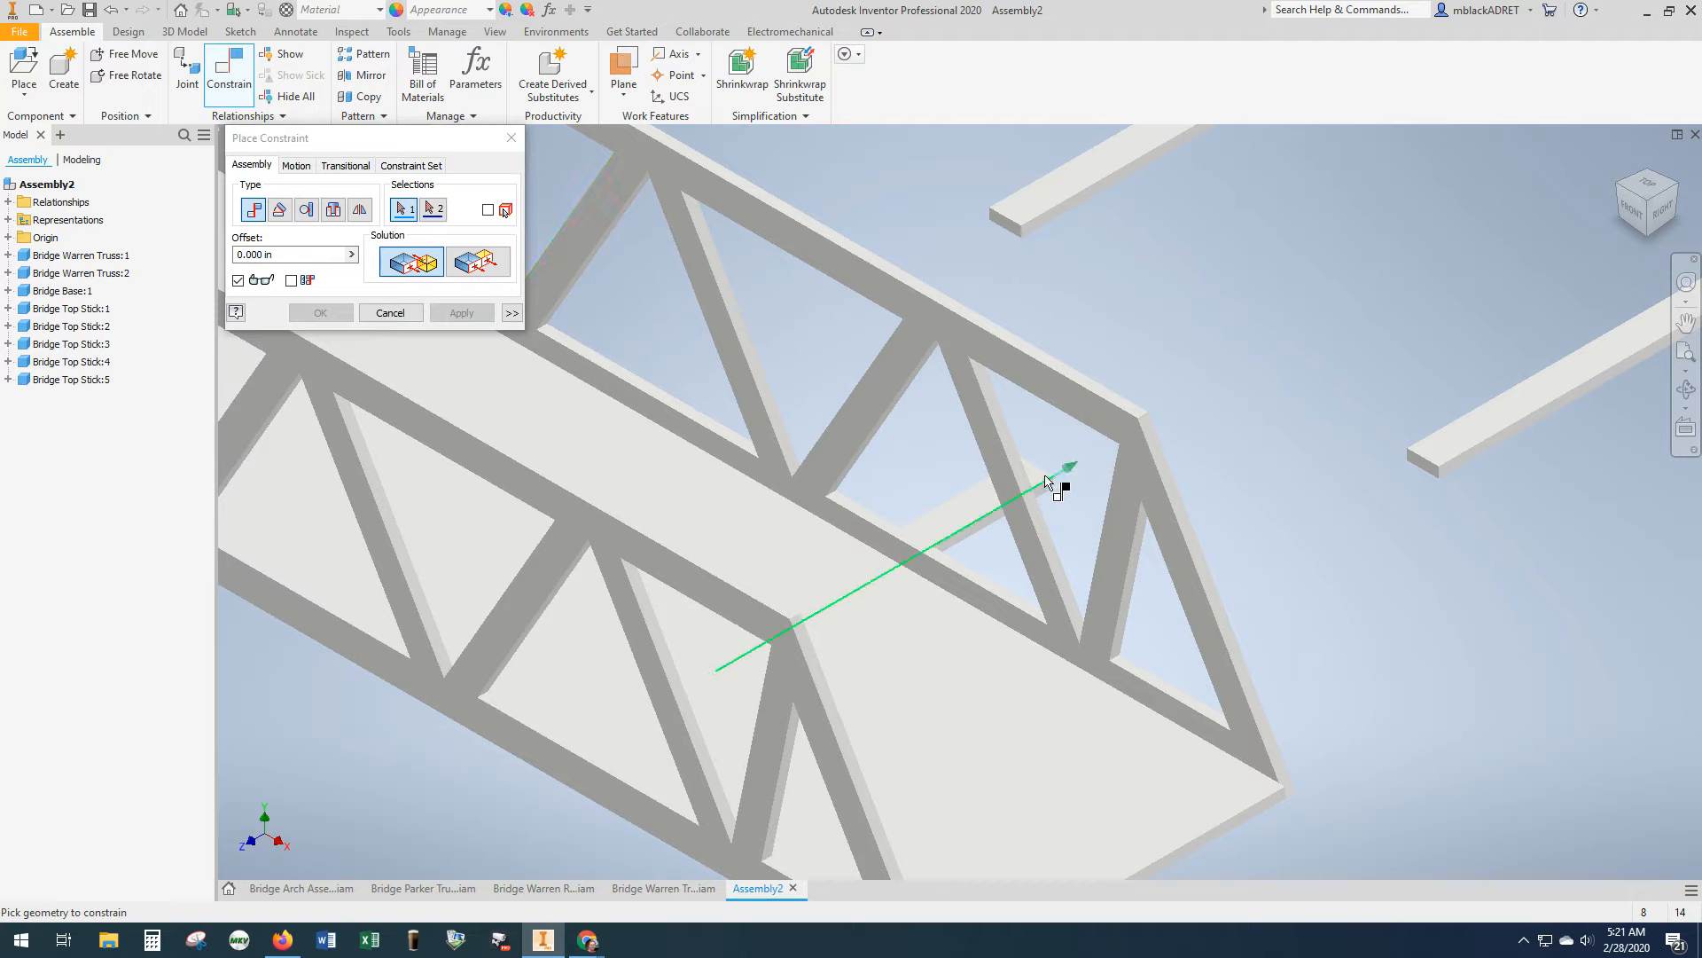
pyautogui.click(1047, 474)
pyautogui.click(1076, 381)
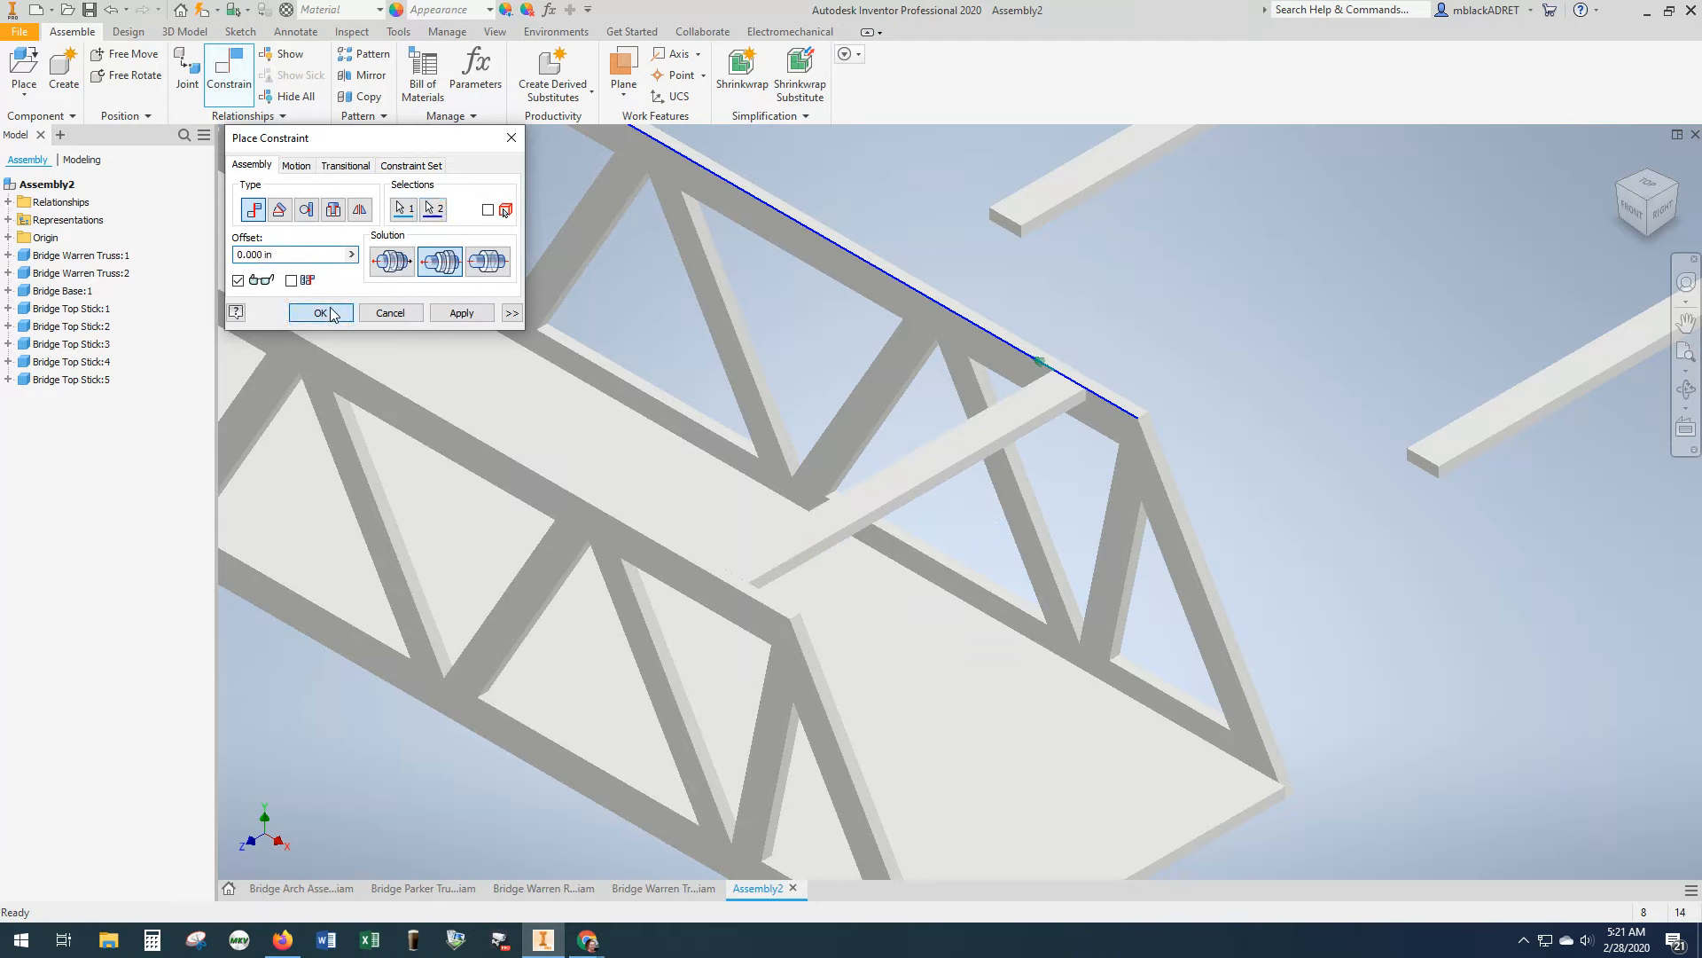
pyautogui.click(321, 313)
# - Swing the front ends of the three attached top sticks slightly upward so their end edges can be selected
pyautogui.scroll(-6, 460, 425)
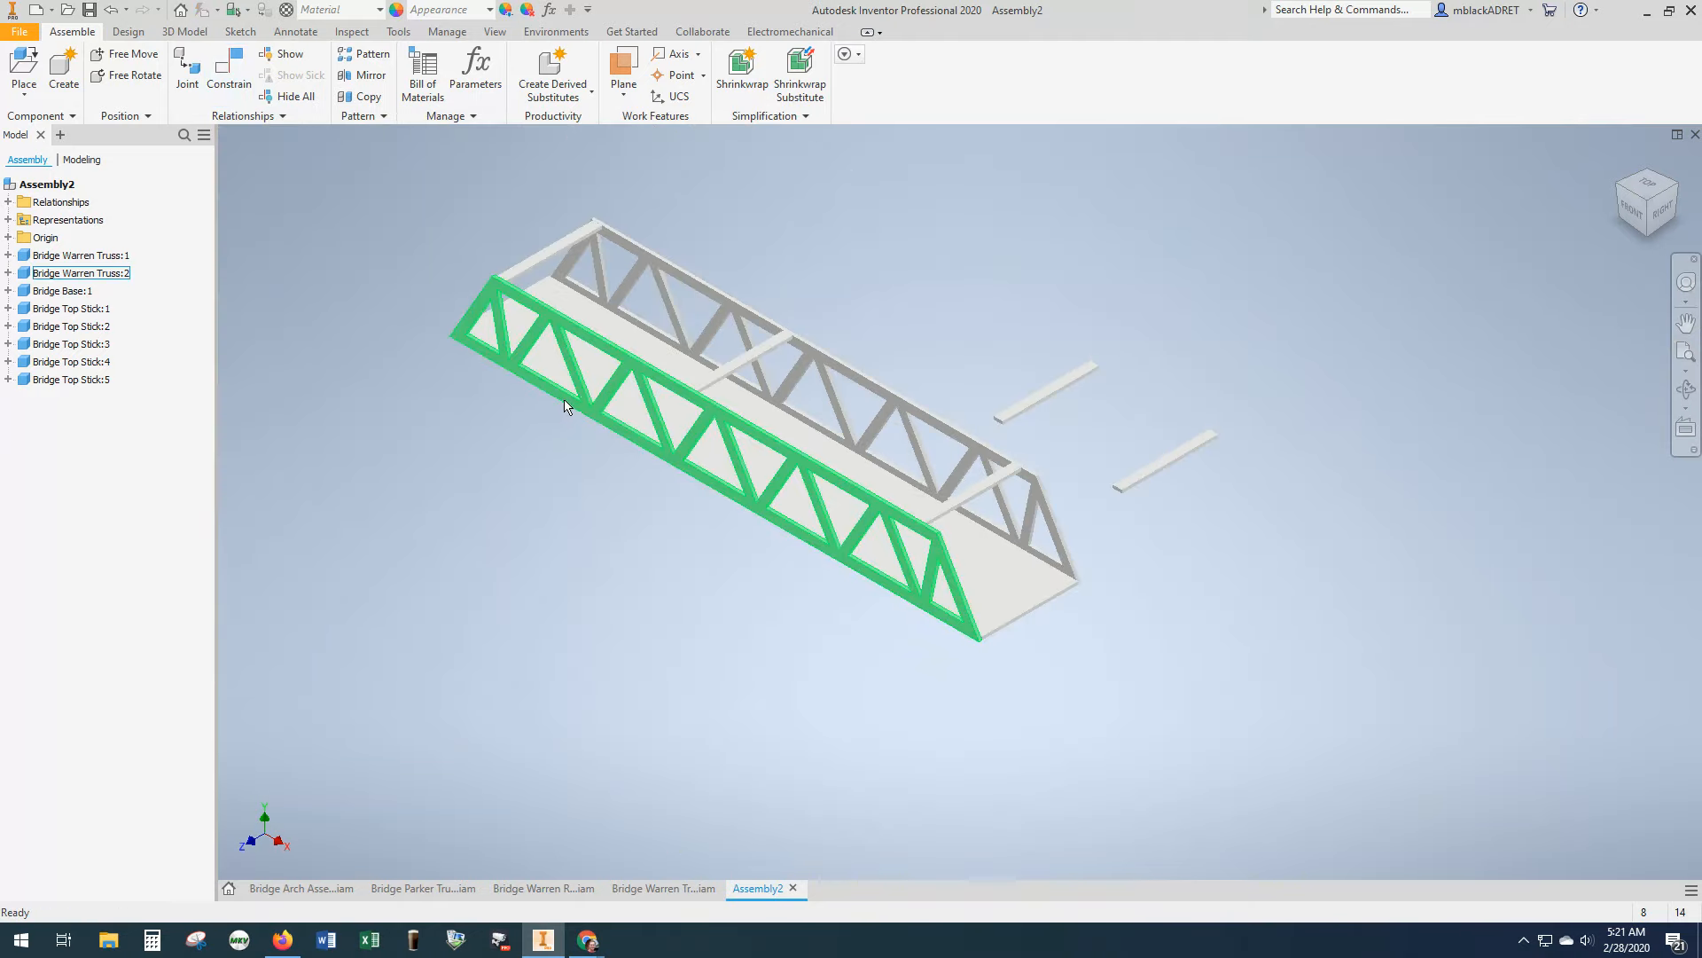
pyautogui.scroll(5, 750, 470)
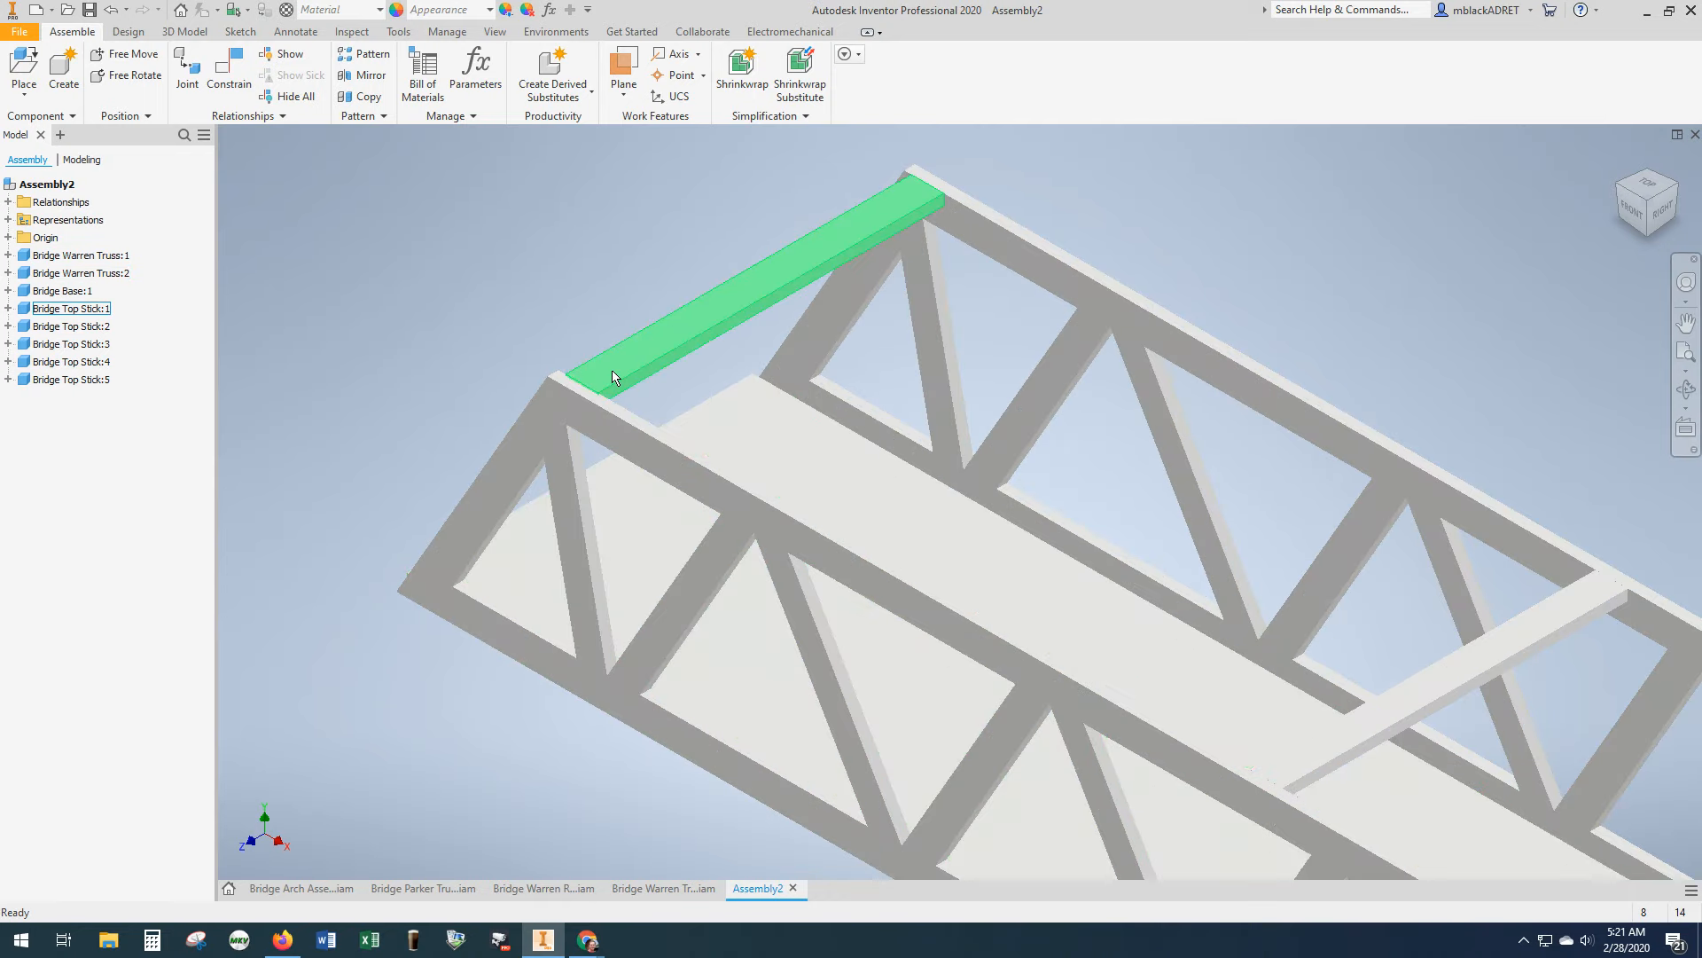
pyautogui.click(613, 372)
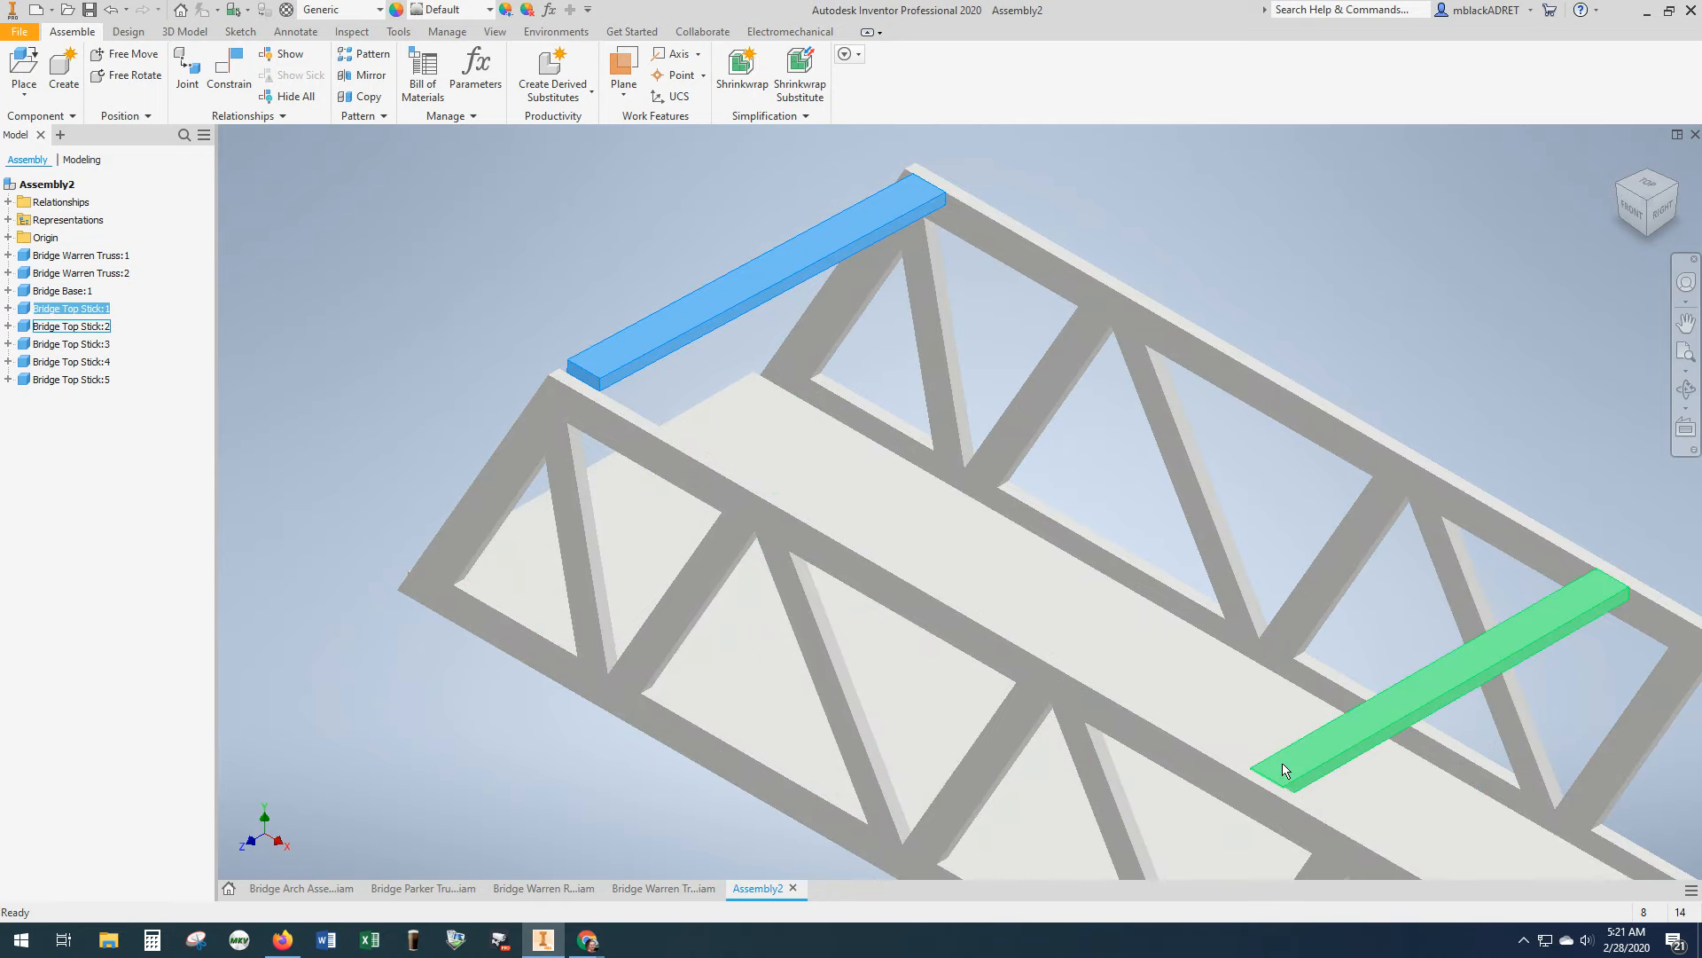
pyautogui.moveTo(1283, 765); pyautogui.dragTo(1285, 754)
pyautogui.scroll(3, 1466, 779)
pyautogui.moveTo(1422, 688); pyautogui.dragTo(853, 221, button='middle')
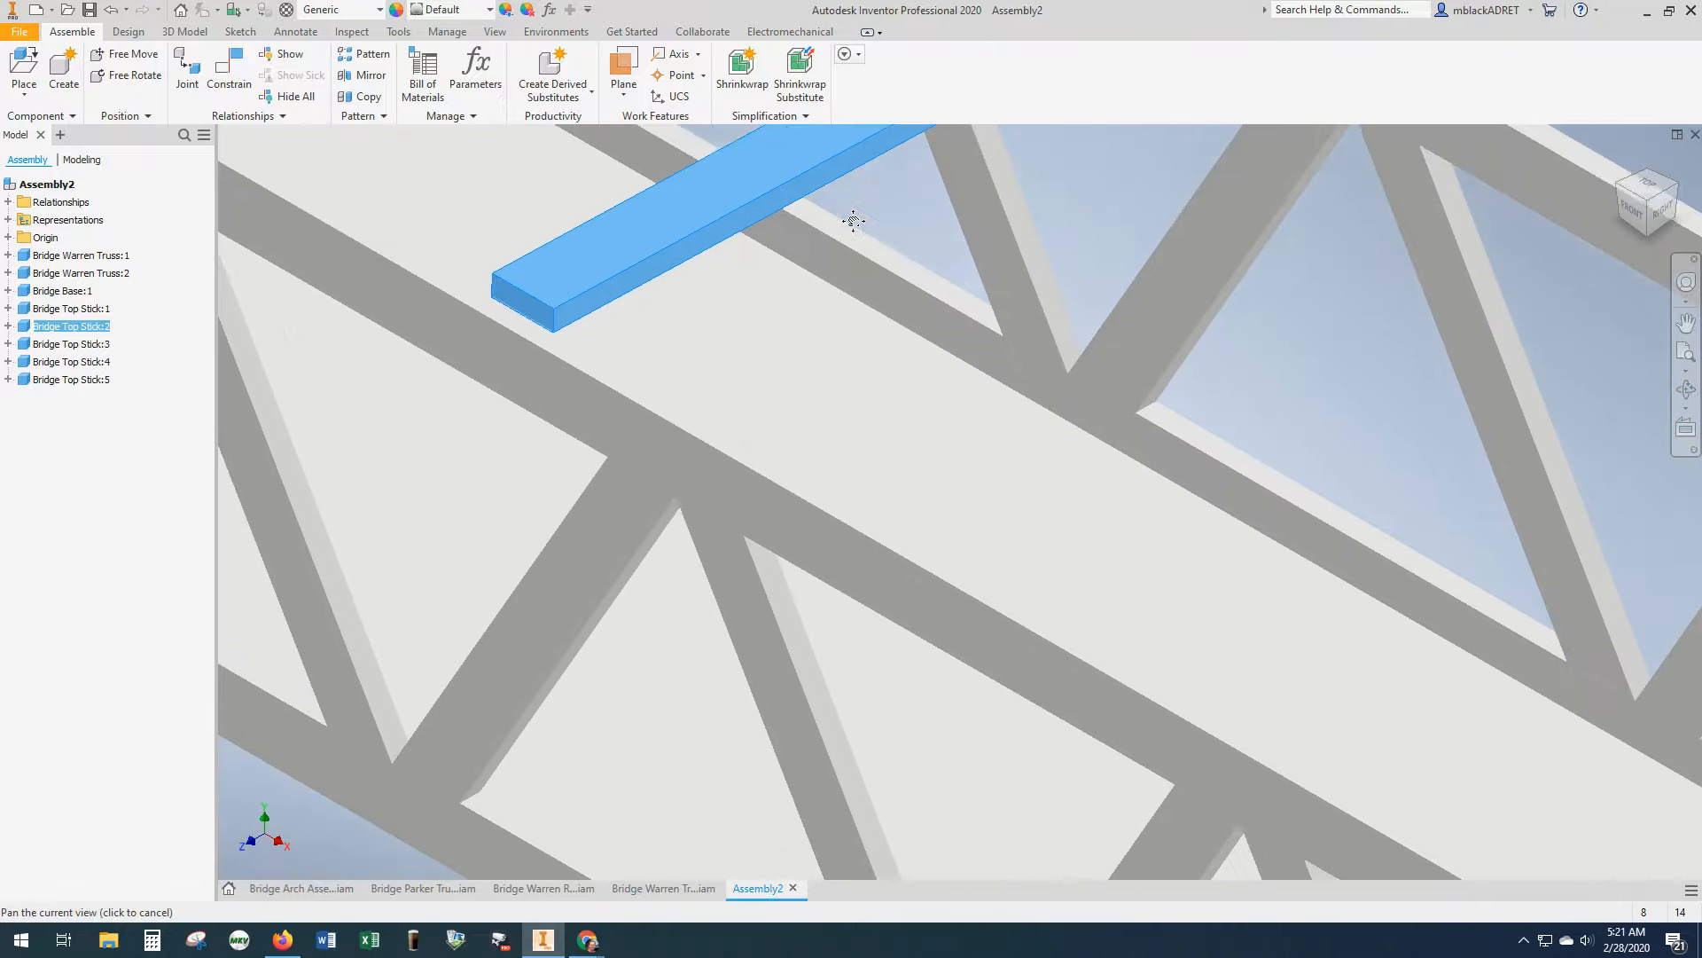
pyautogui.scroll(-5, 1227, 498)
pyautogui.click(1523, 702)
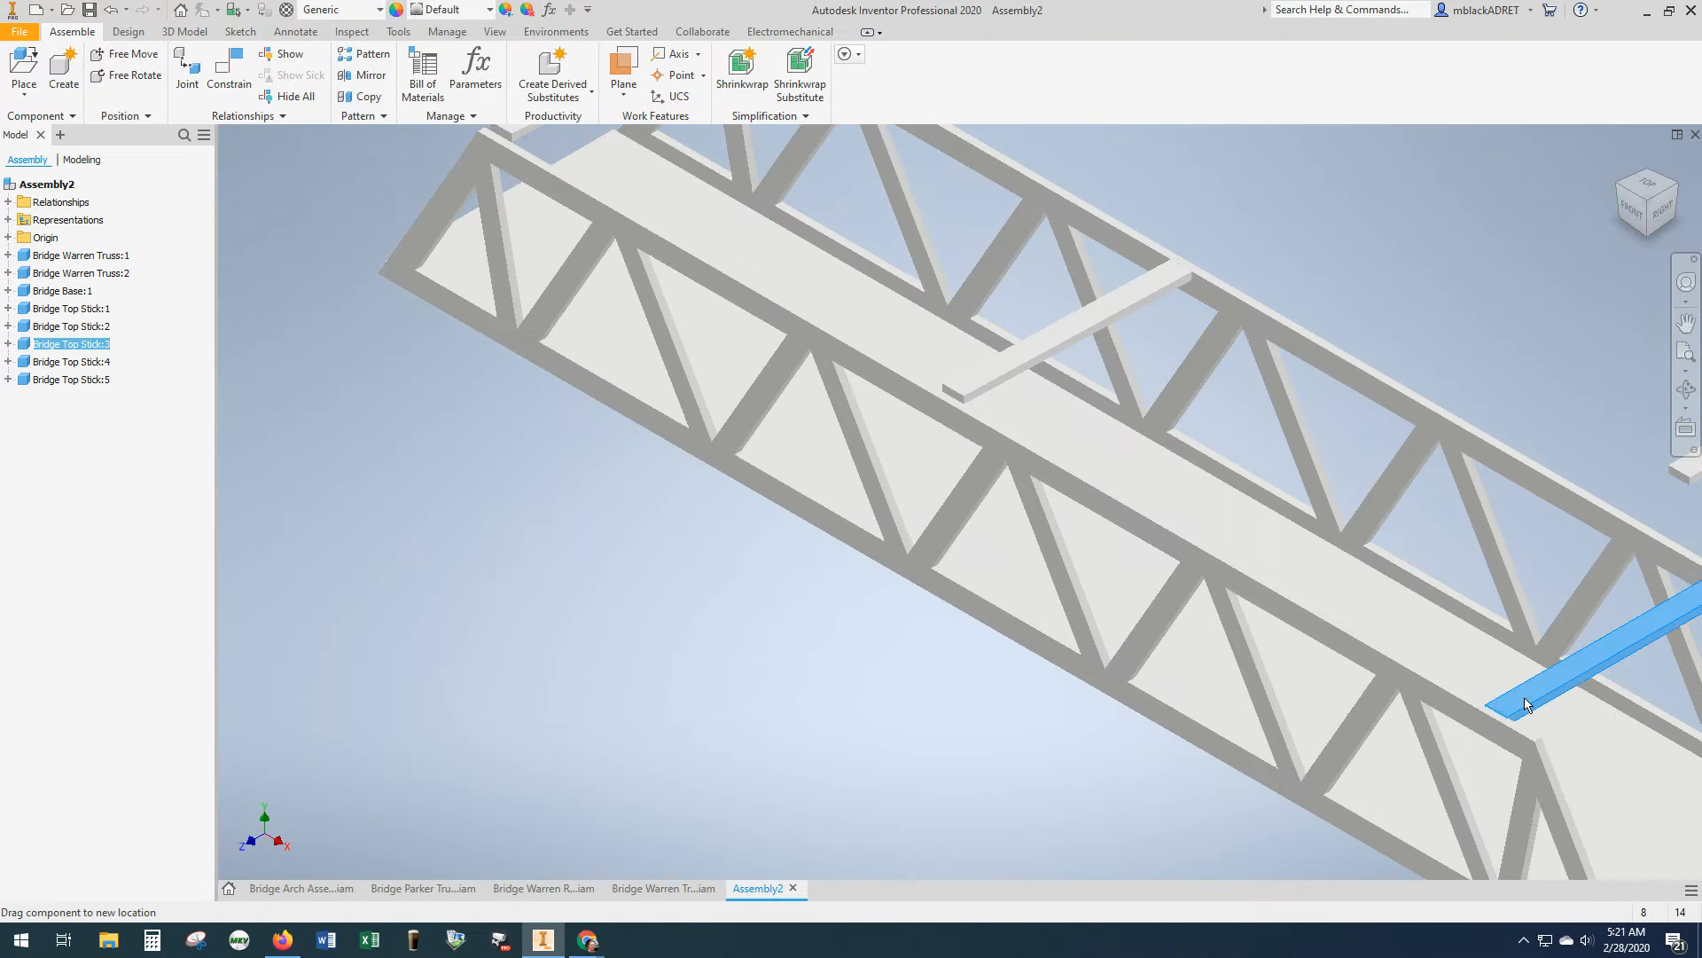
pyautogui.scroll(3, 971, 492)
pyautogui.scroll(-2, 760, 315)
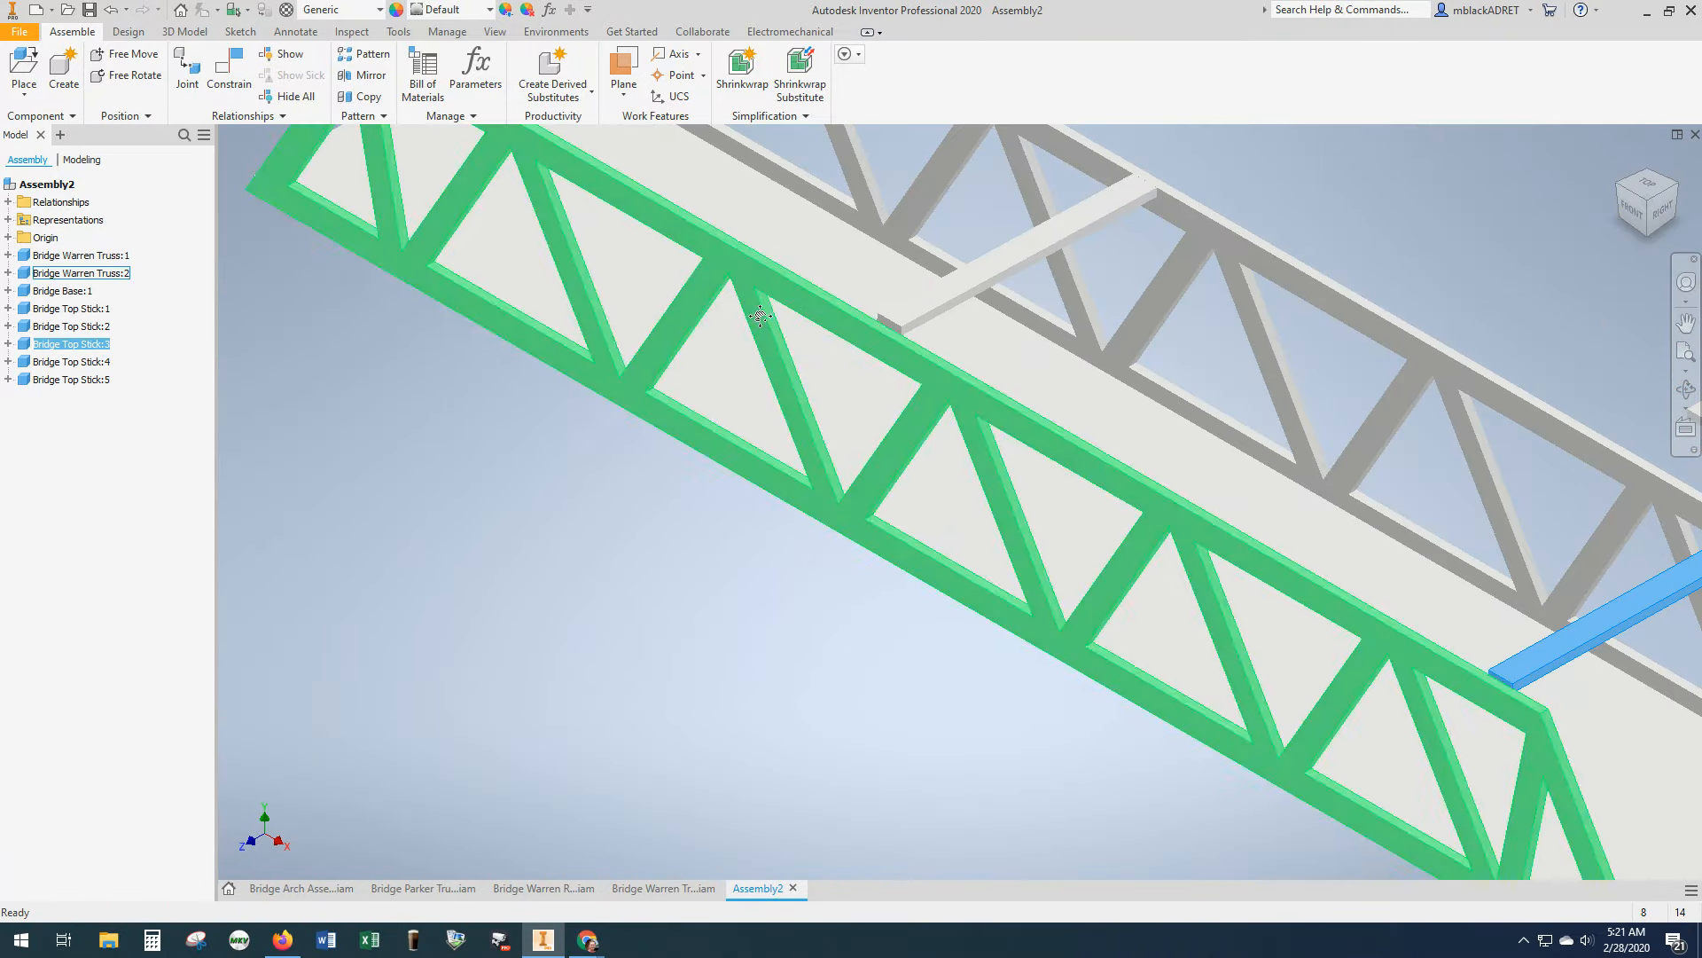
pyautogui.scroll(-3, 760, 316)
pyautogui.scroll(3, 543, 370)
# - Mate the first top stick's front end edge to the front truss's inner top edge with 0.000 in offset
pyautogui.press('c')
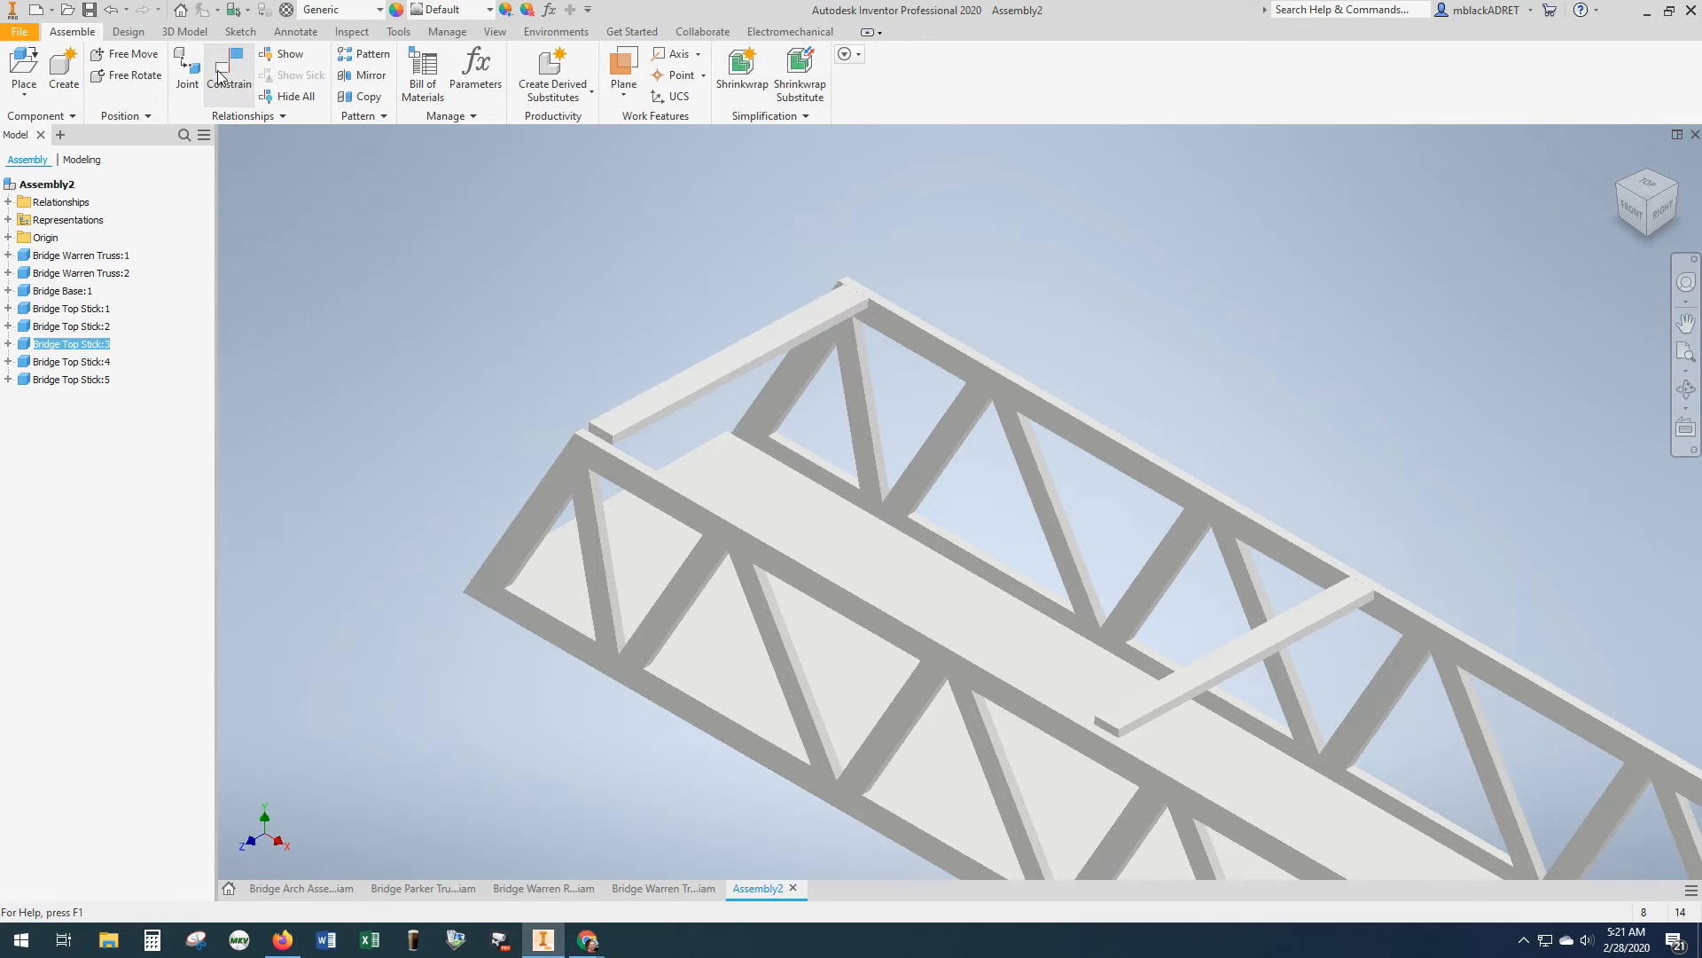
pyautogui.click(600, 437)
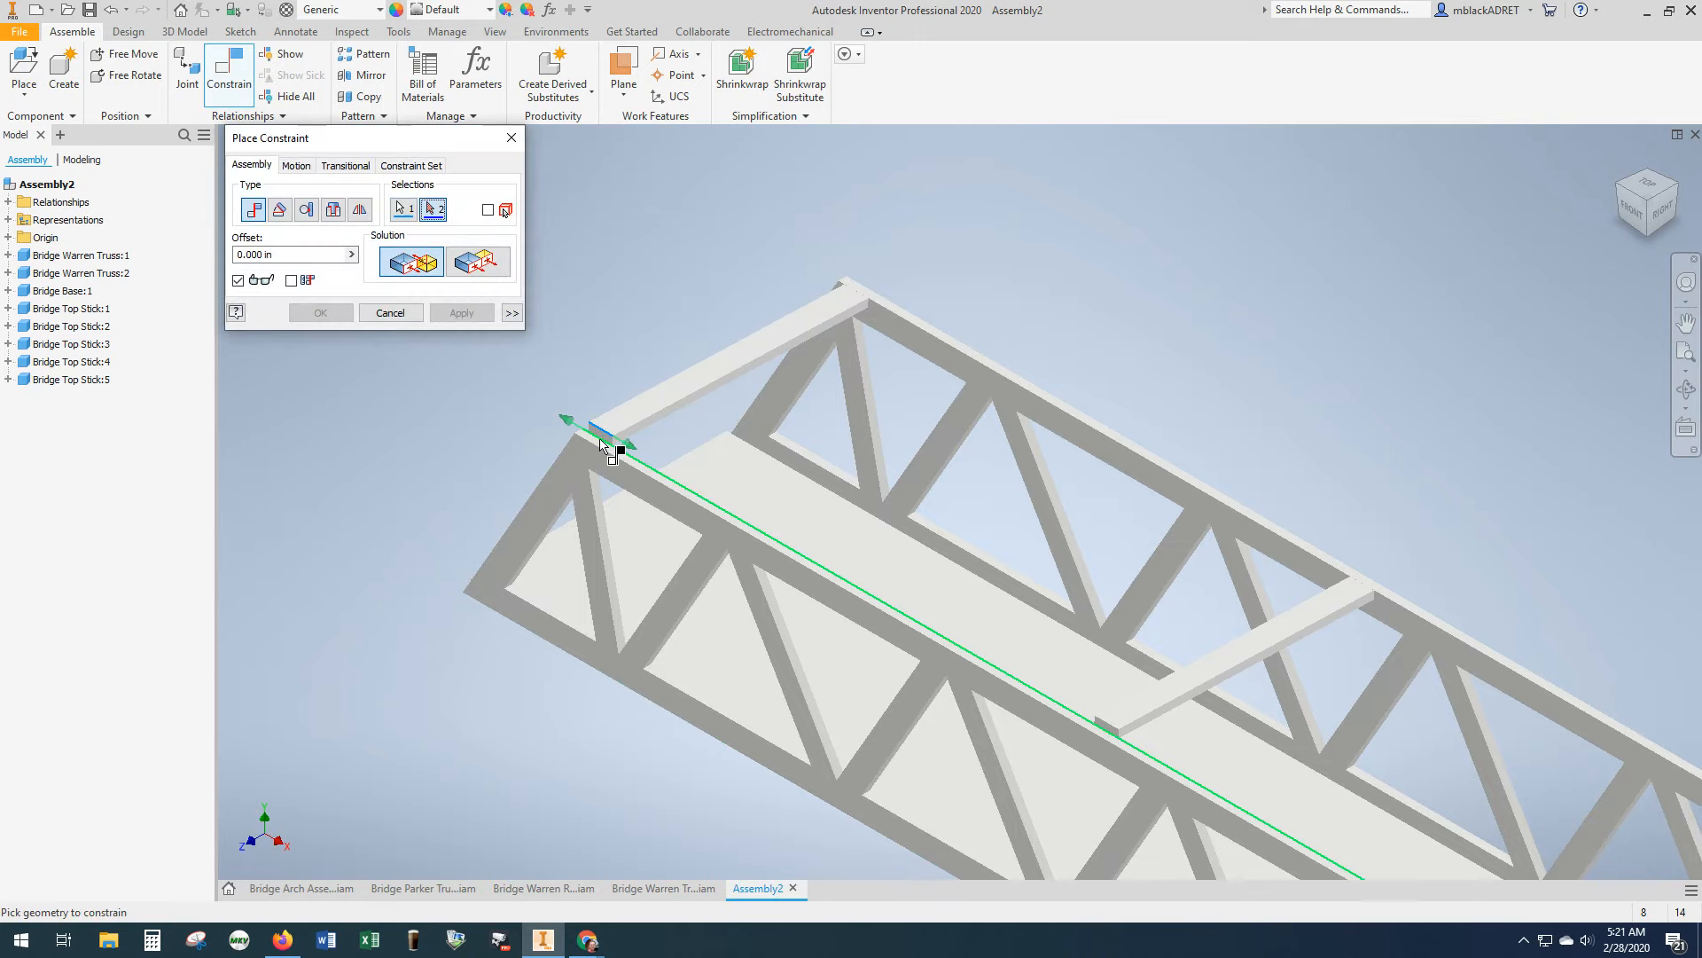
pyautogui.click(602, 443)
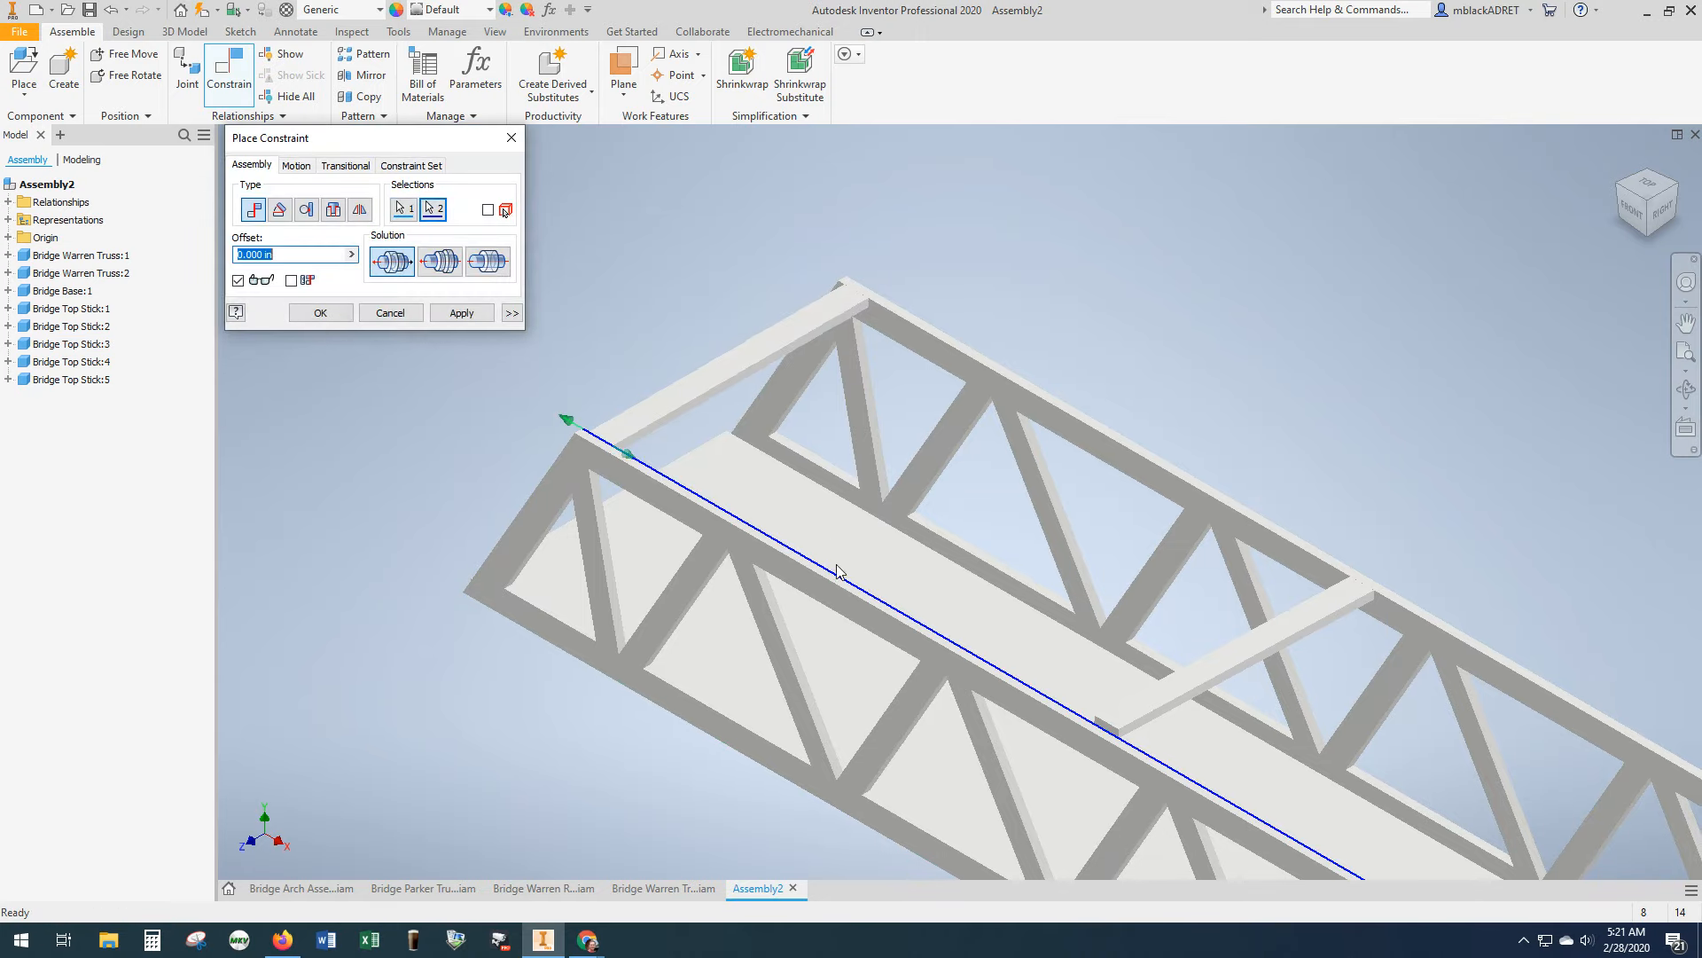
pyautogui.click(478, 314)
# - Mate the second top stick's front end edge to the front truss's inner top edge with 0.000 in offset
pyautogui.click(1120, 733)
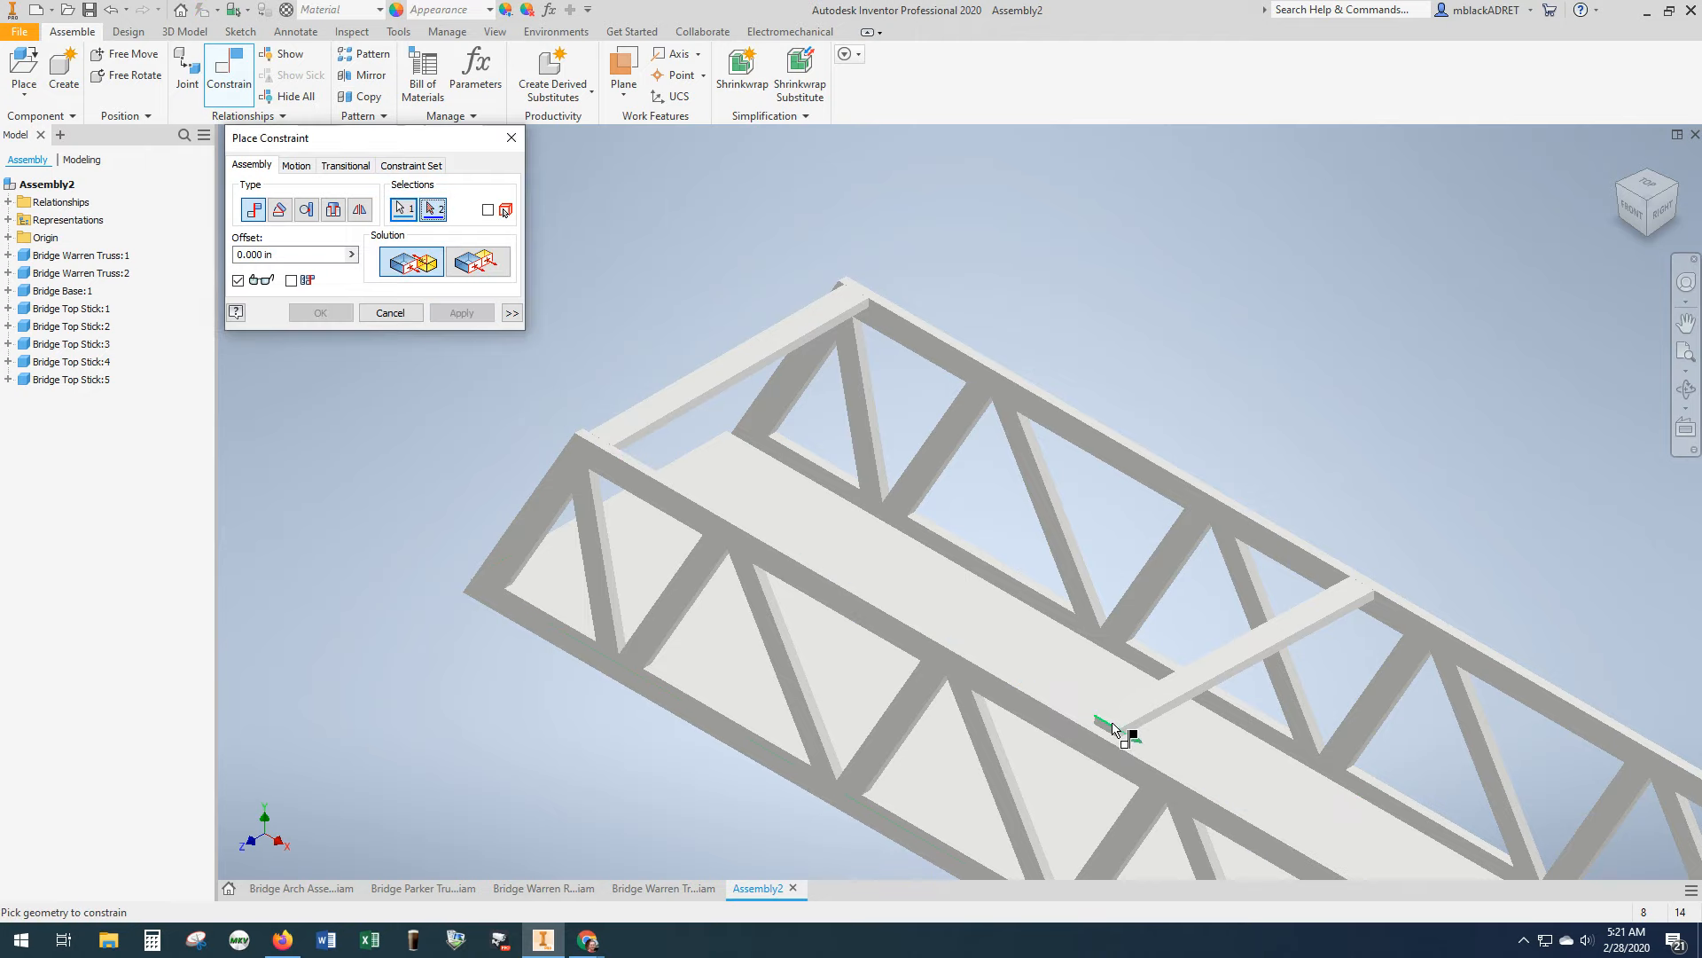
pyautogui.click(1133, 743)
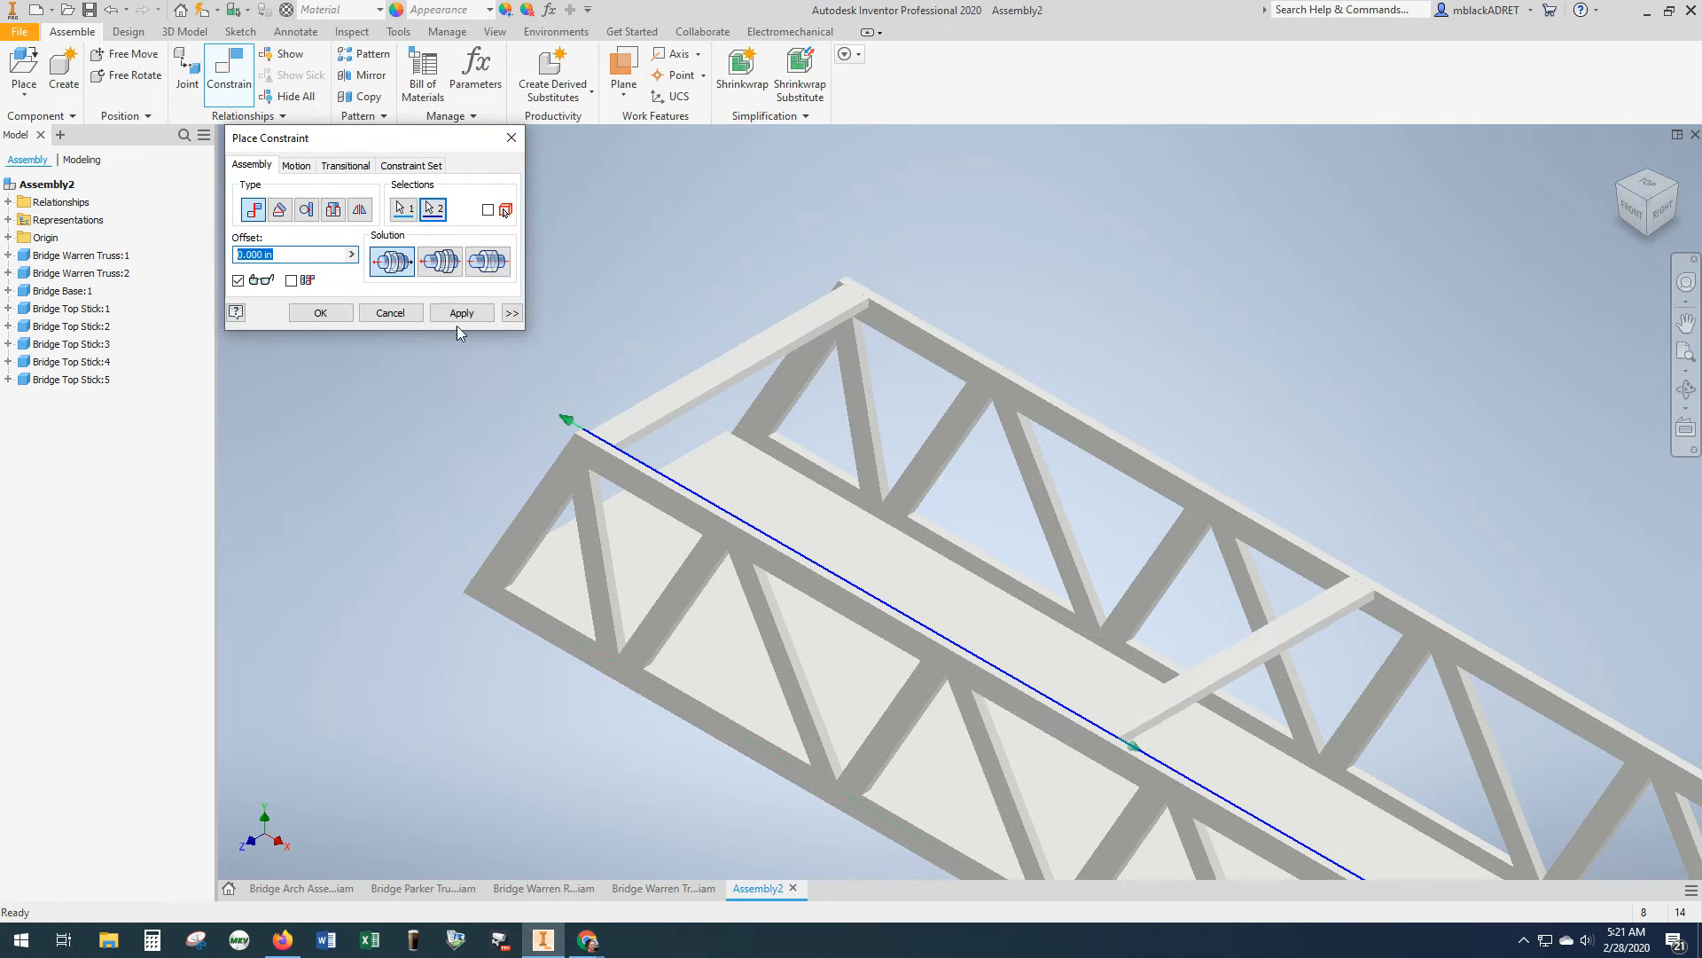
pyautogui.click(461, 313)
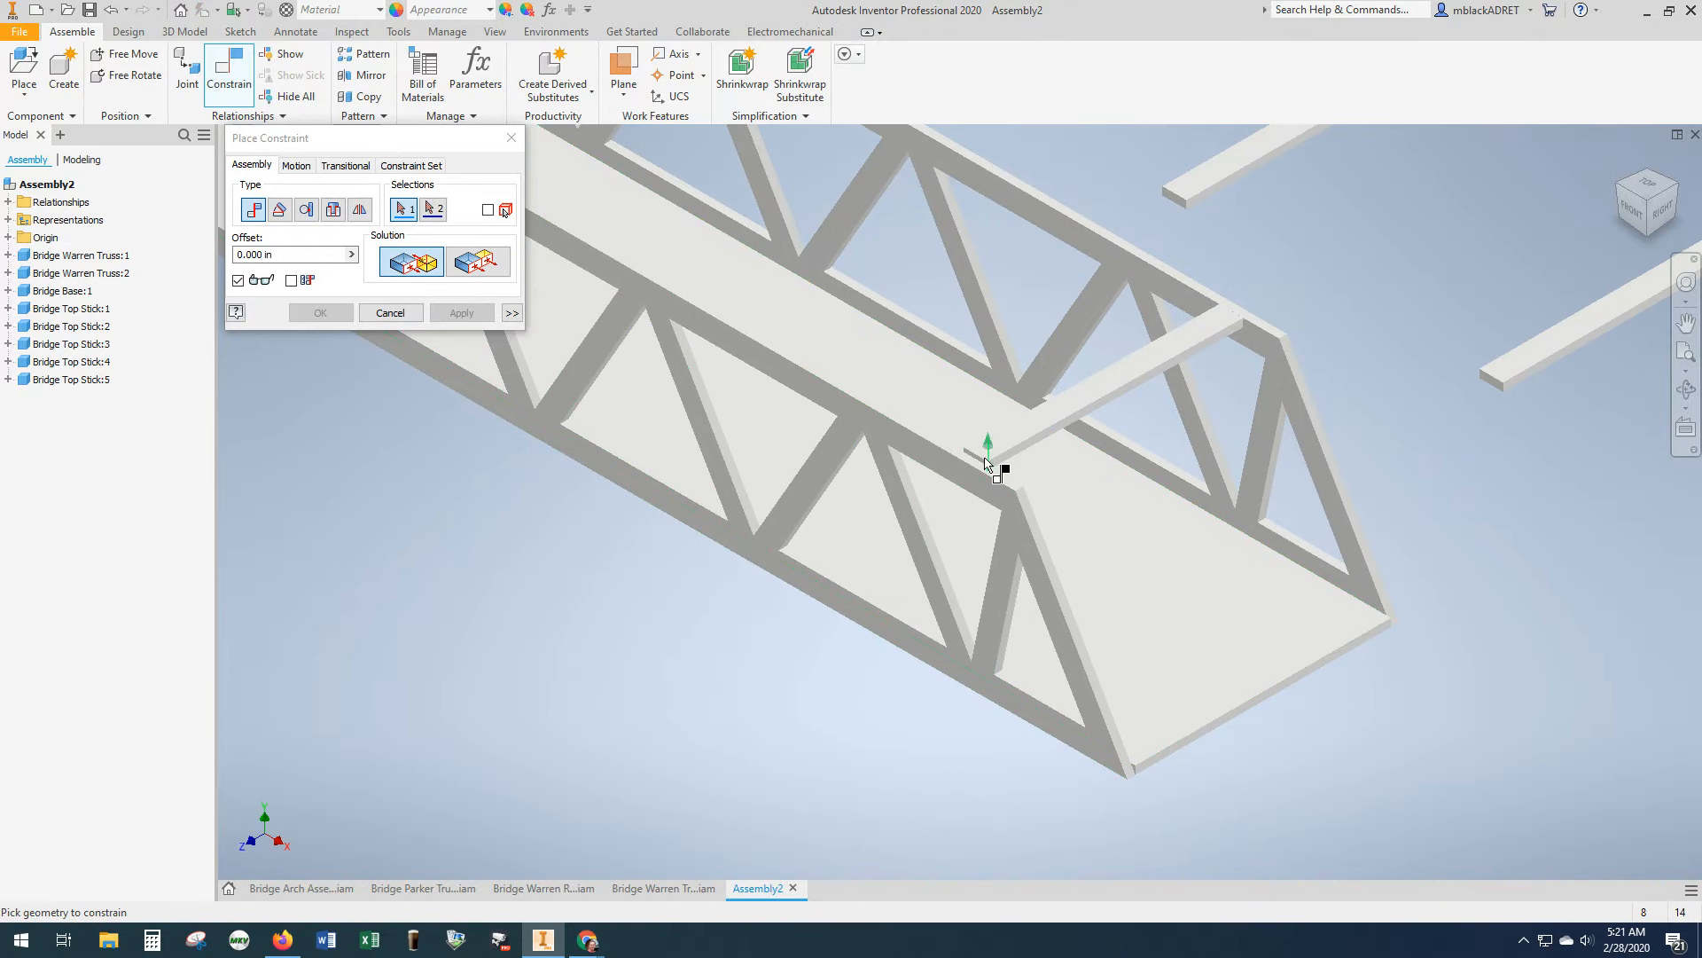
# - Mate the third top stick's front end edge to the front truss's inner top edge with 0.000 in offset
pyautogui.scroll(-5, 979, 459)
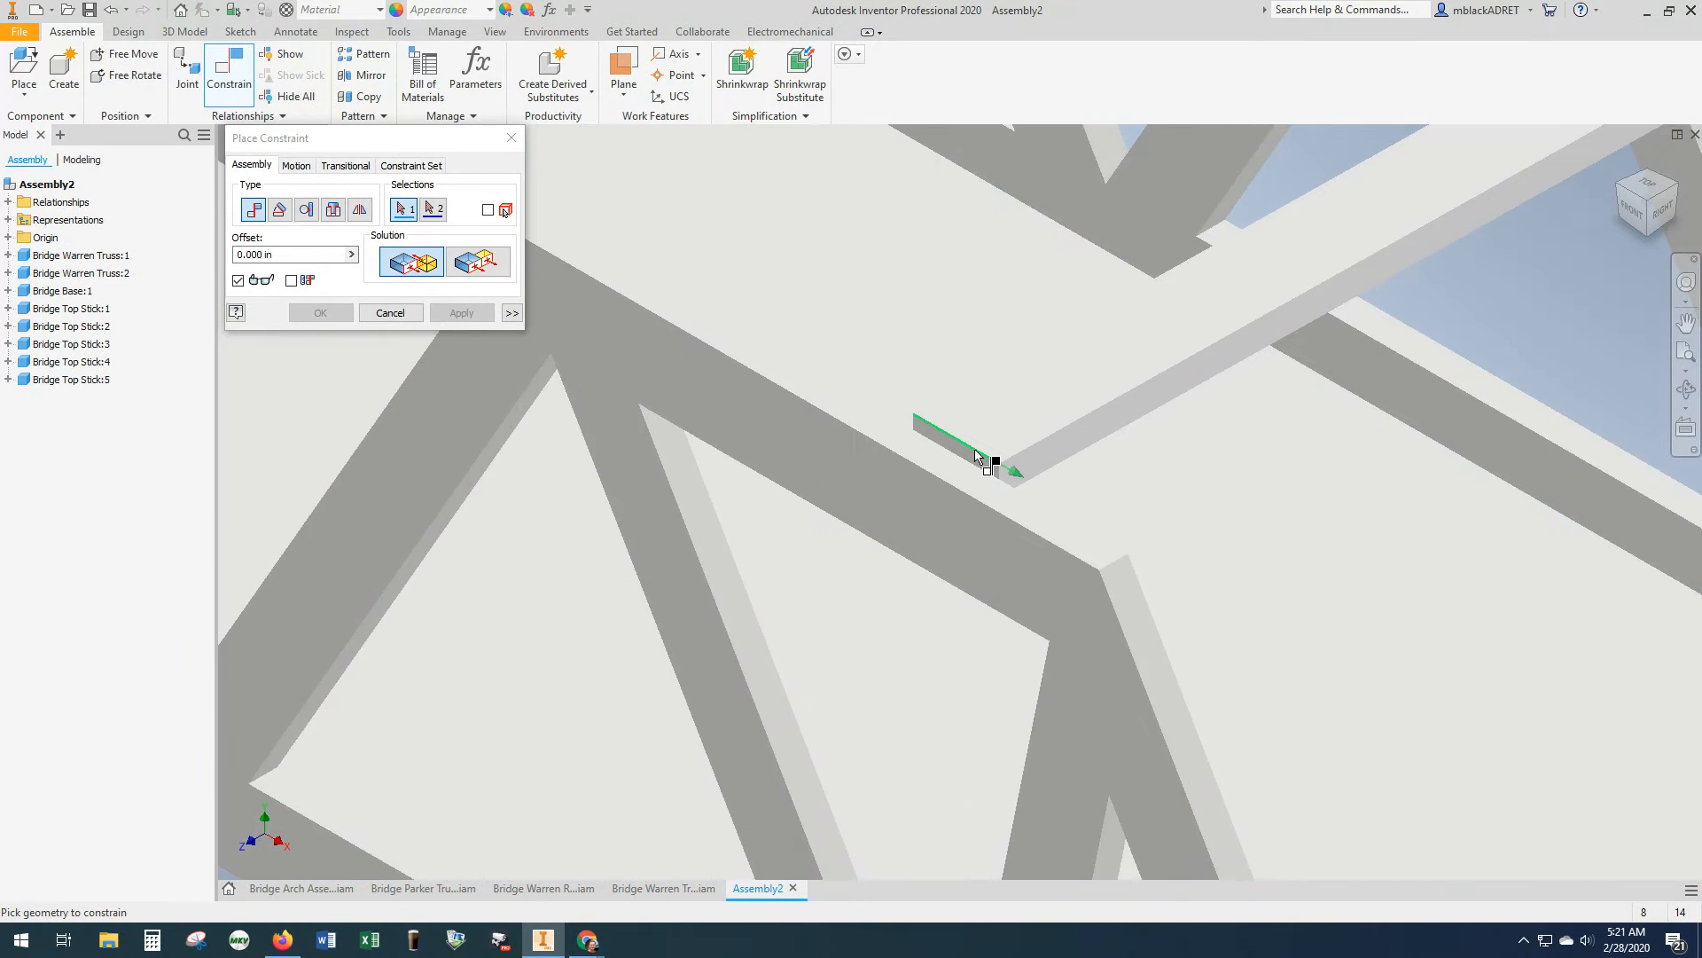
pyautogui.click(993, 460)
pyautogui.click(1032, 497)
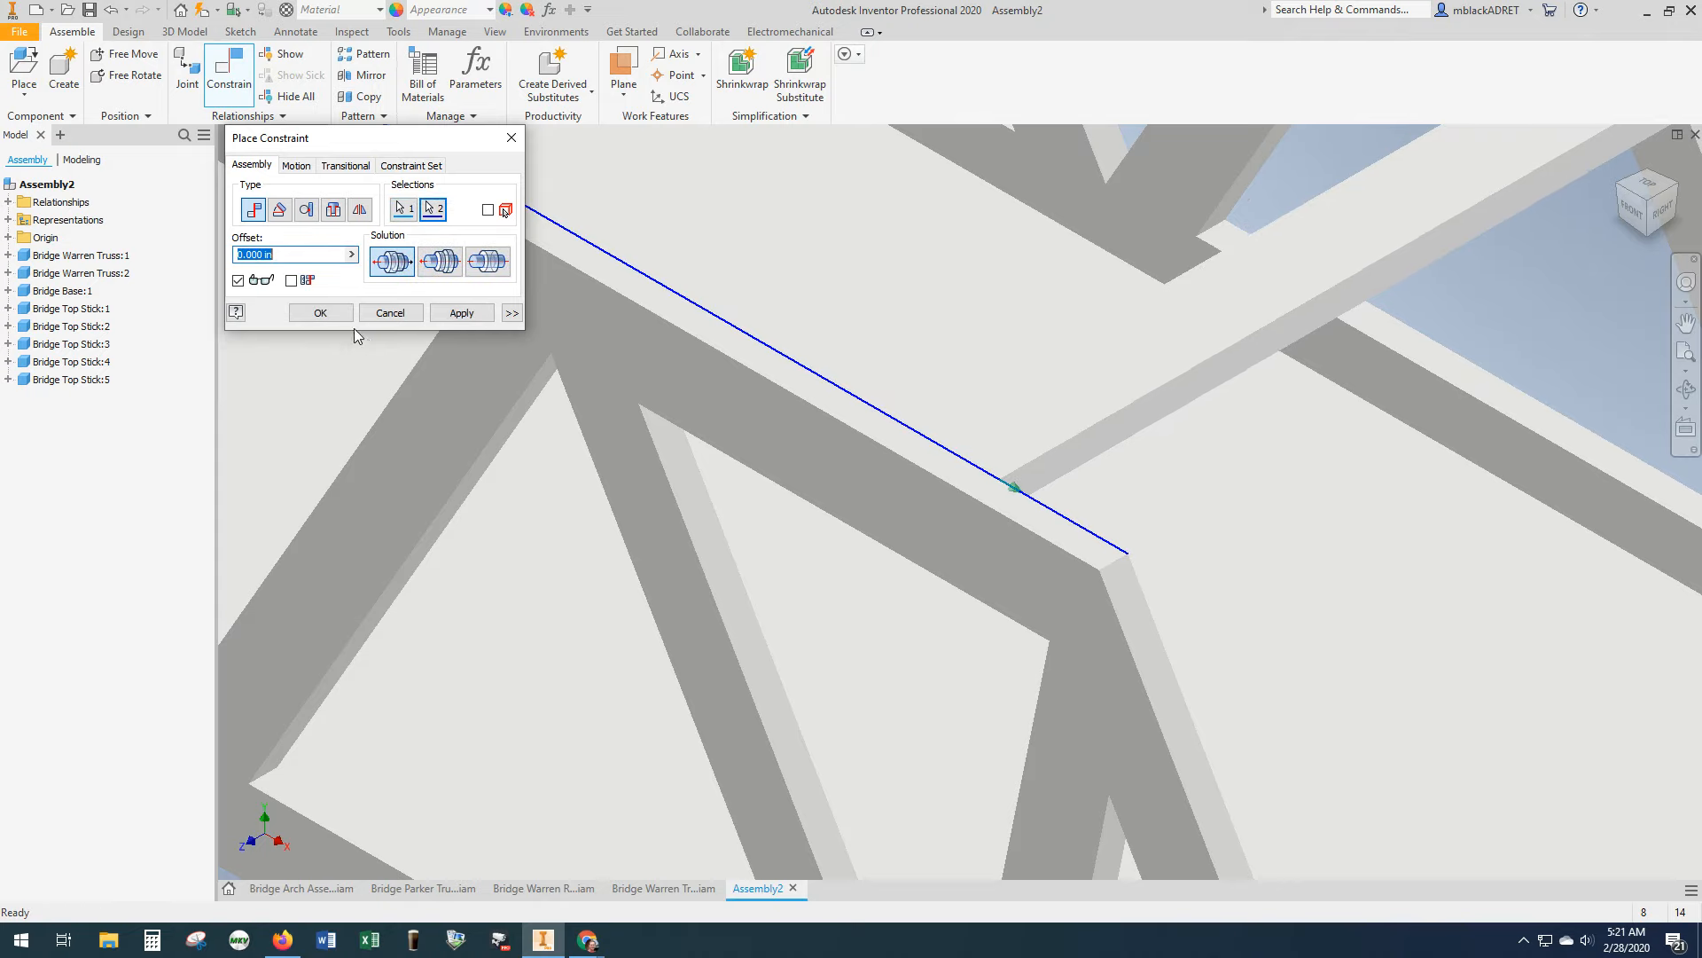
pyautogui.click(467, 316)
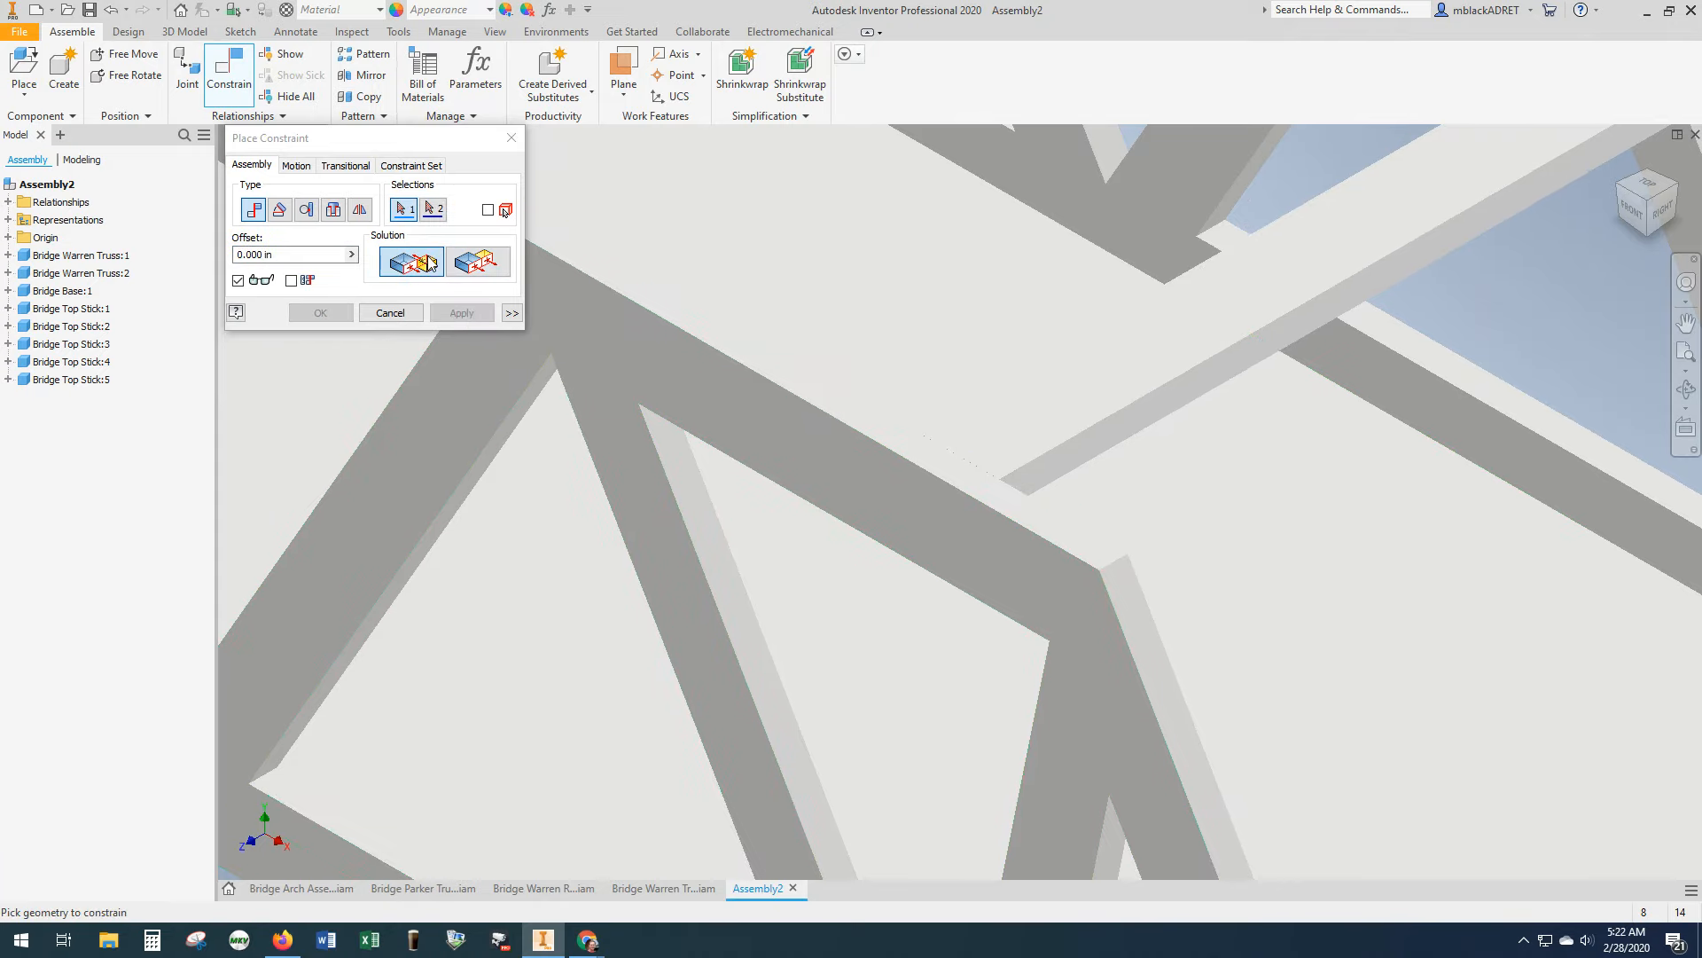
# - Mate the third top stick's outer long edge to the short edge at the front truss's top corner with 0.000 in offset
pyautogui.click(1147, 405)
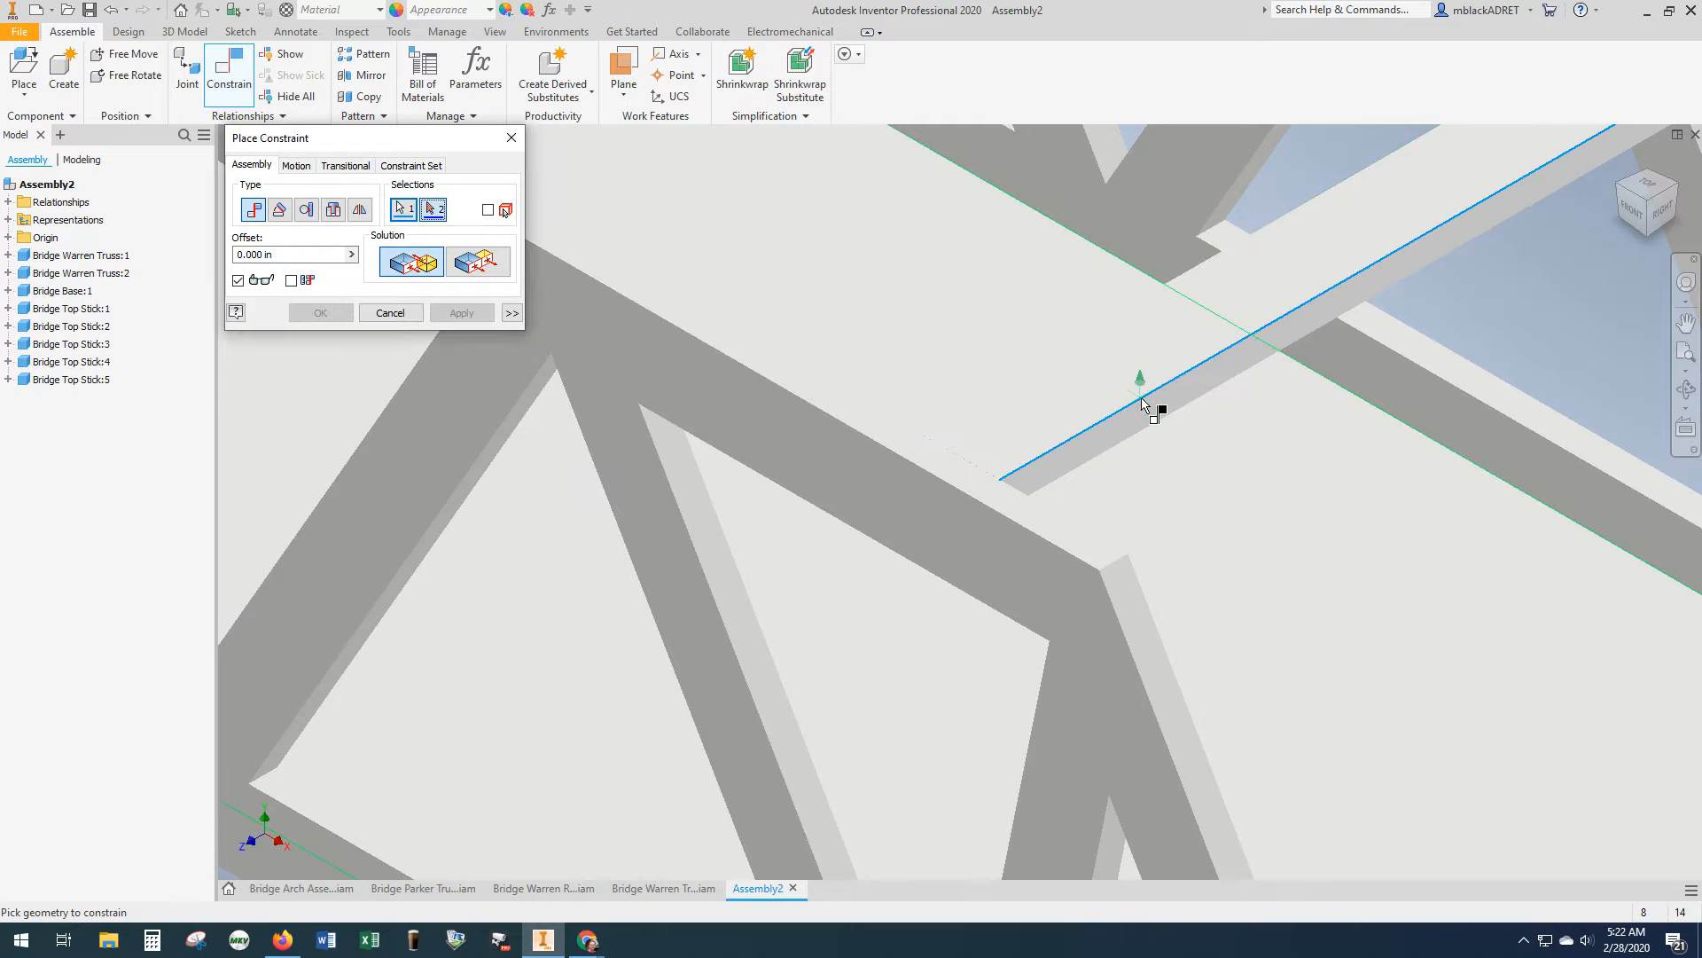
pyautogui.click(1120, 565)
pyautogui.scroll(5, 1117, 560)
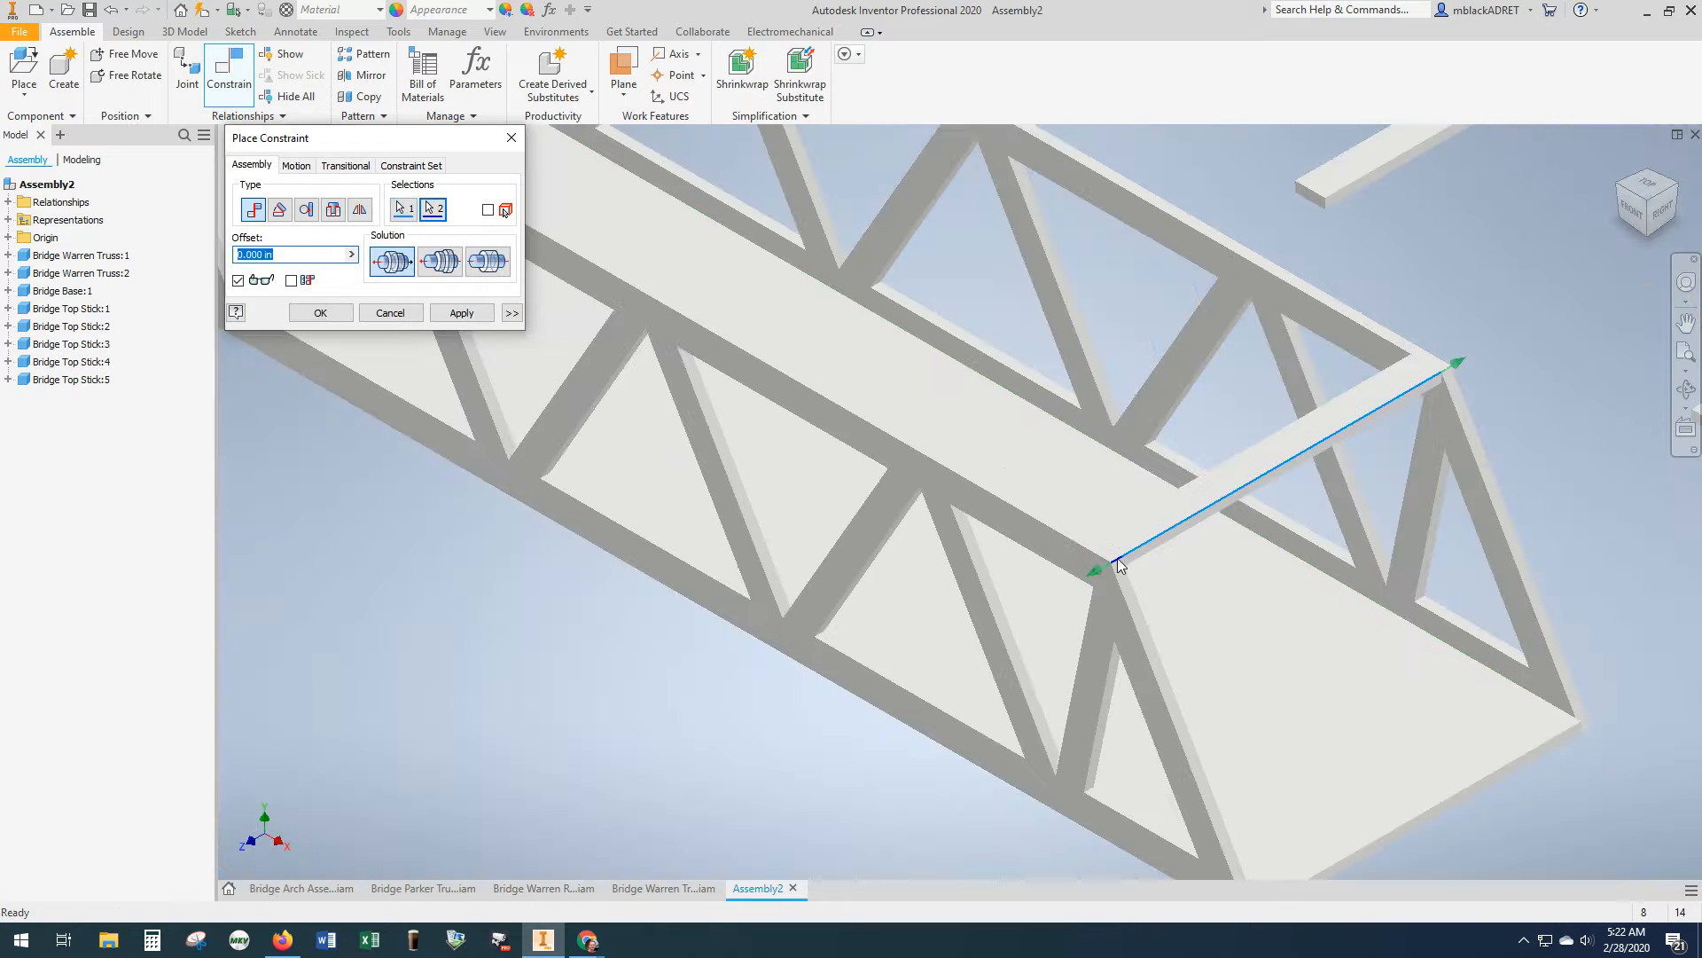
pyautogui.click(470, 316)
# - Mate the first top stick's outer long edge to the front truss's opposite short top corner edge at 0.000 in offset, and finish constraining
pyautogui.moveTo(764, 332); pyautogui.dragTo(1543, 862, button='middle')
pyautogui.moveTo(691, 150); pyautogui.dragTo(1137, 518, button='middle')
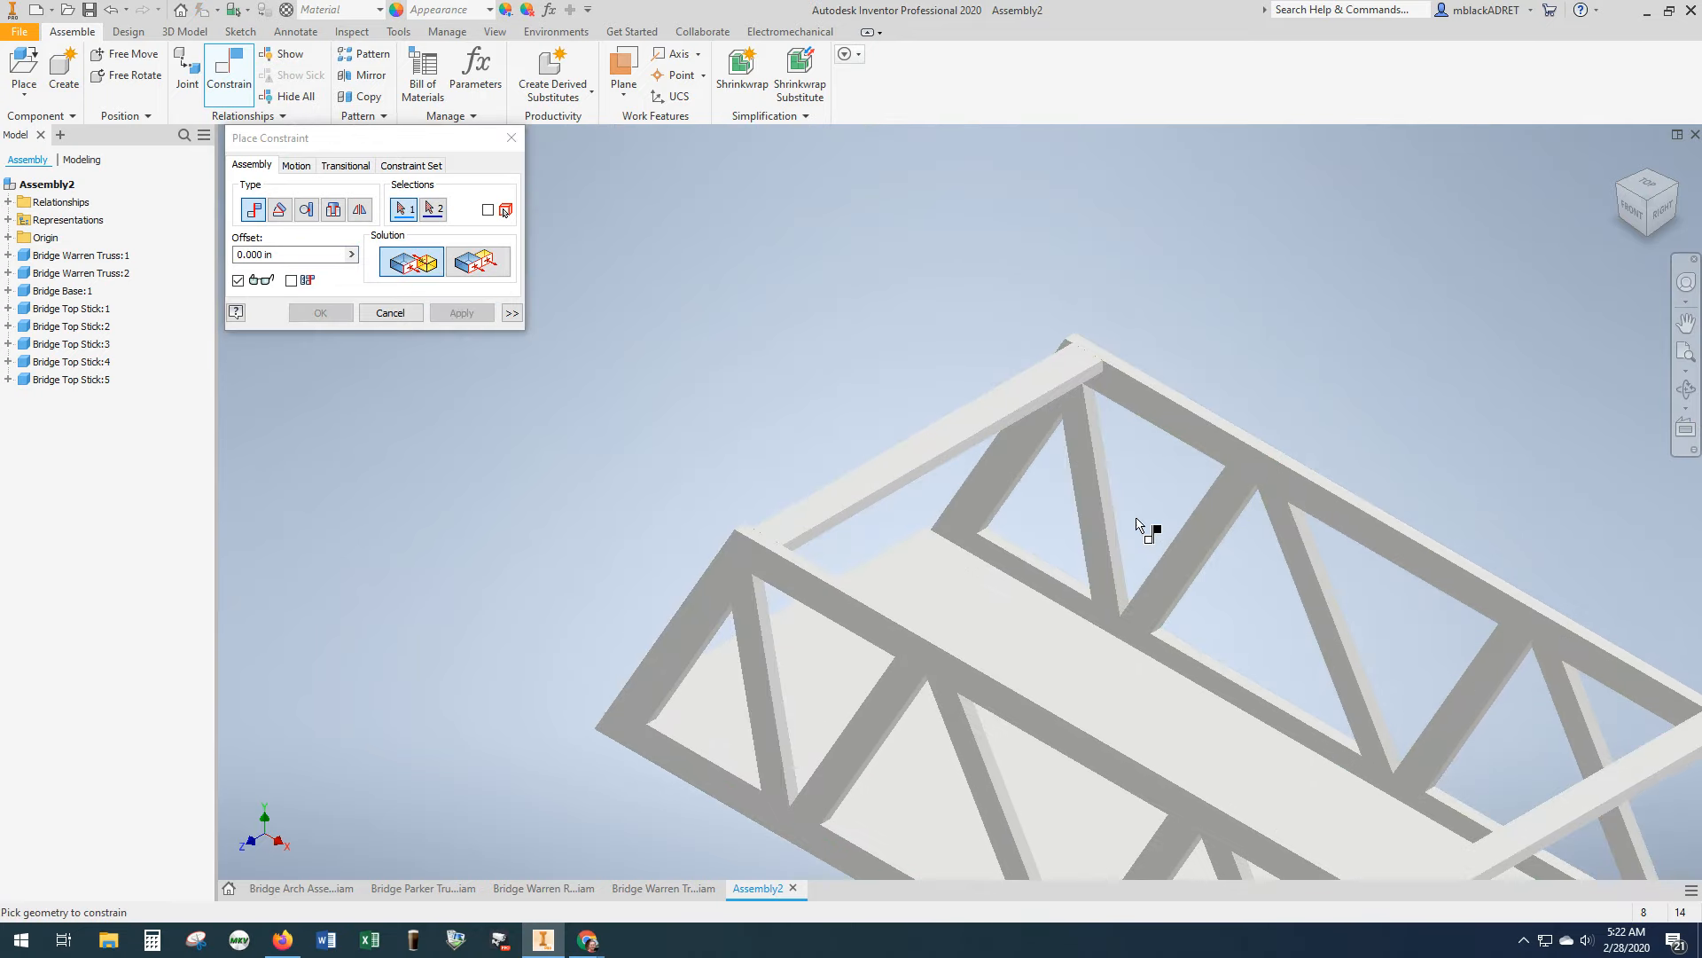
pyautogui.scroll(-4, 809, 494)
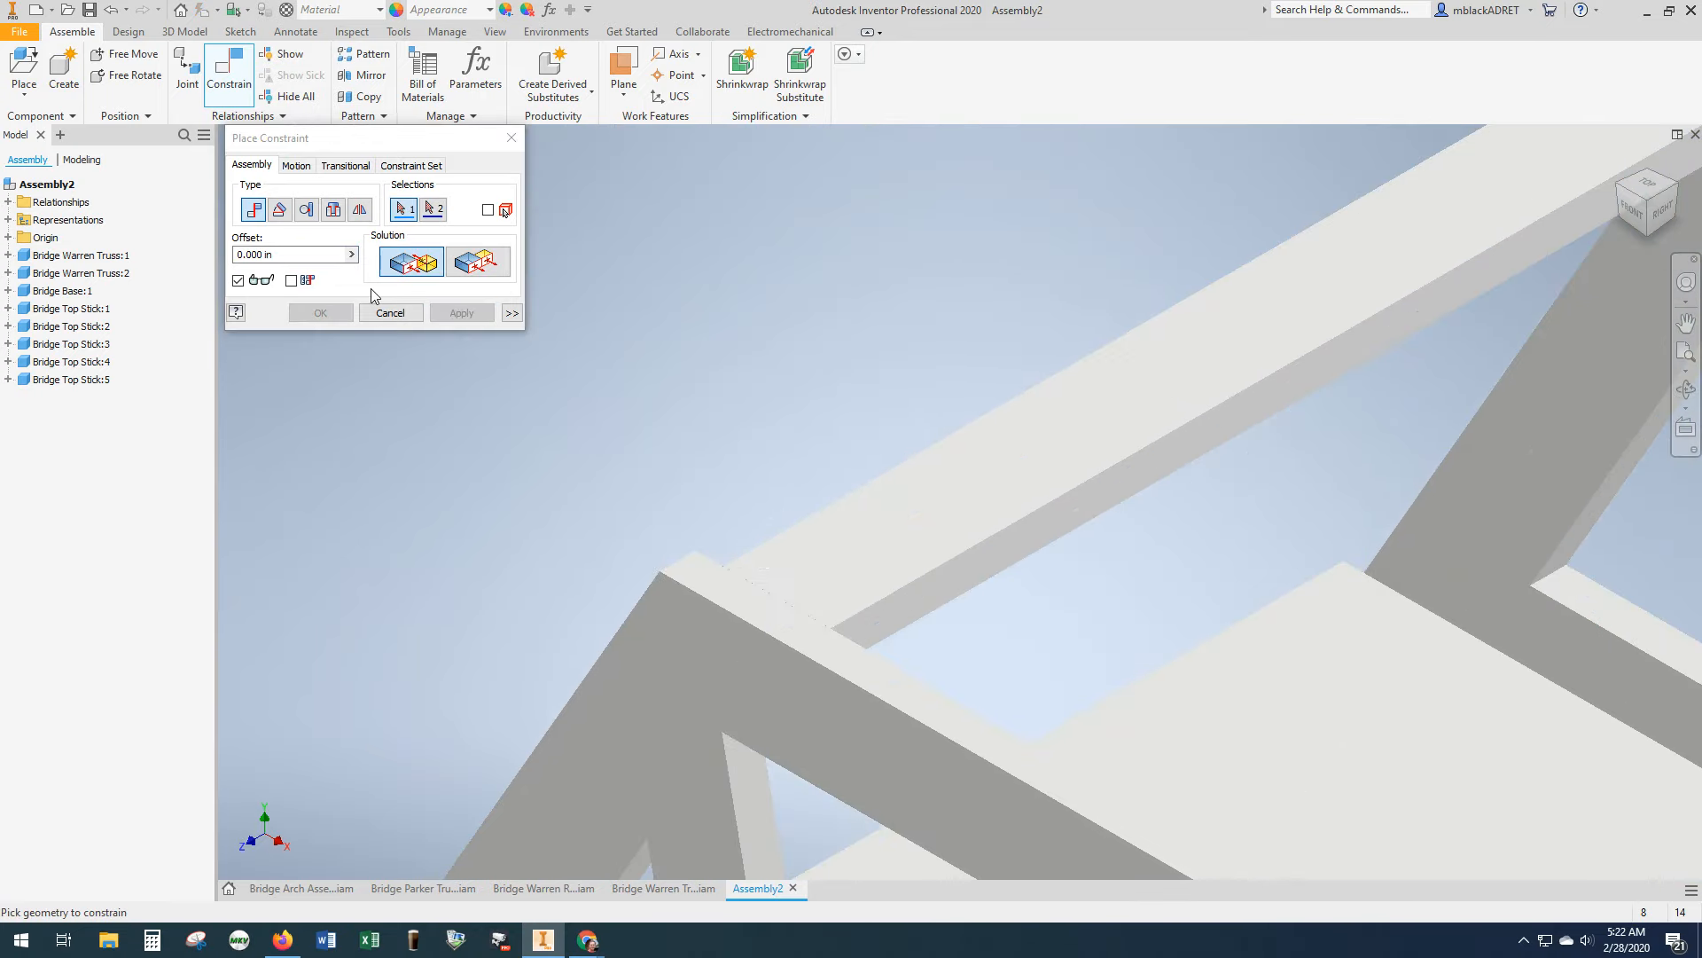
pyautogui.click(796, 535)
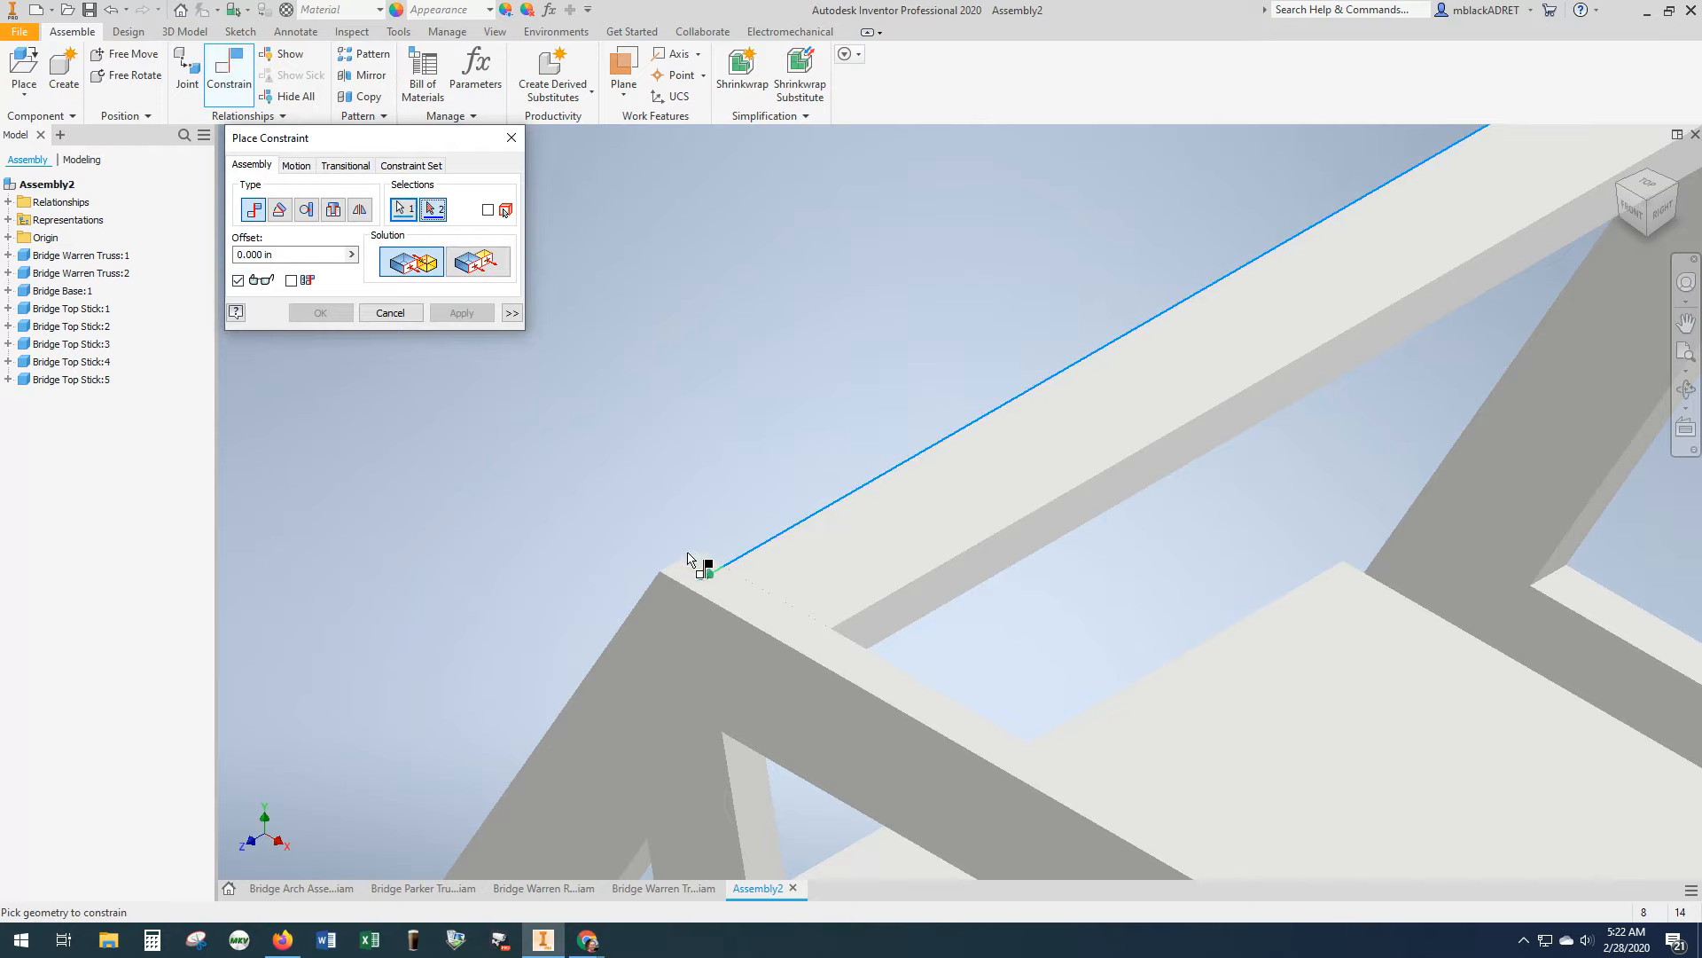
pyautogui.click(683, 561)
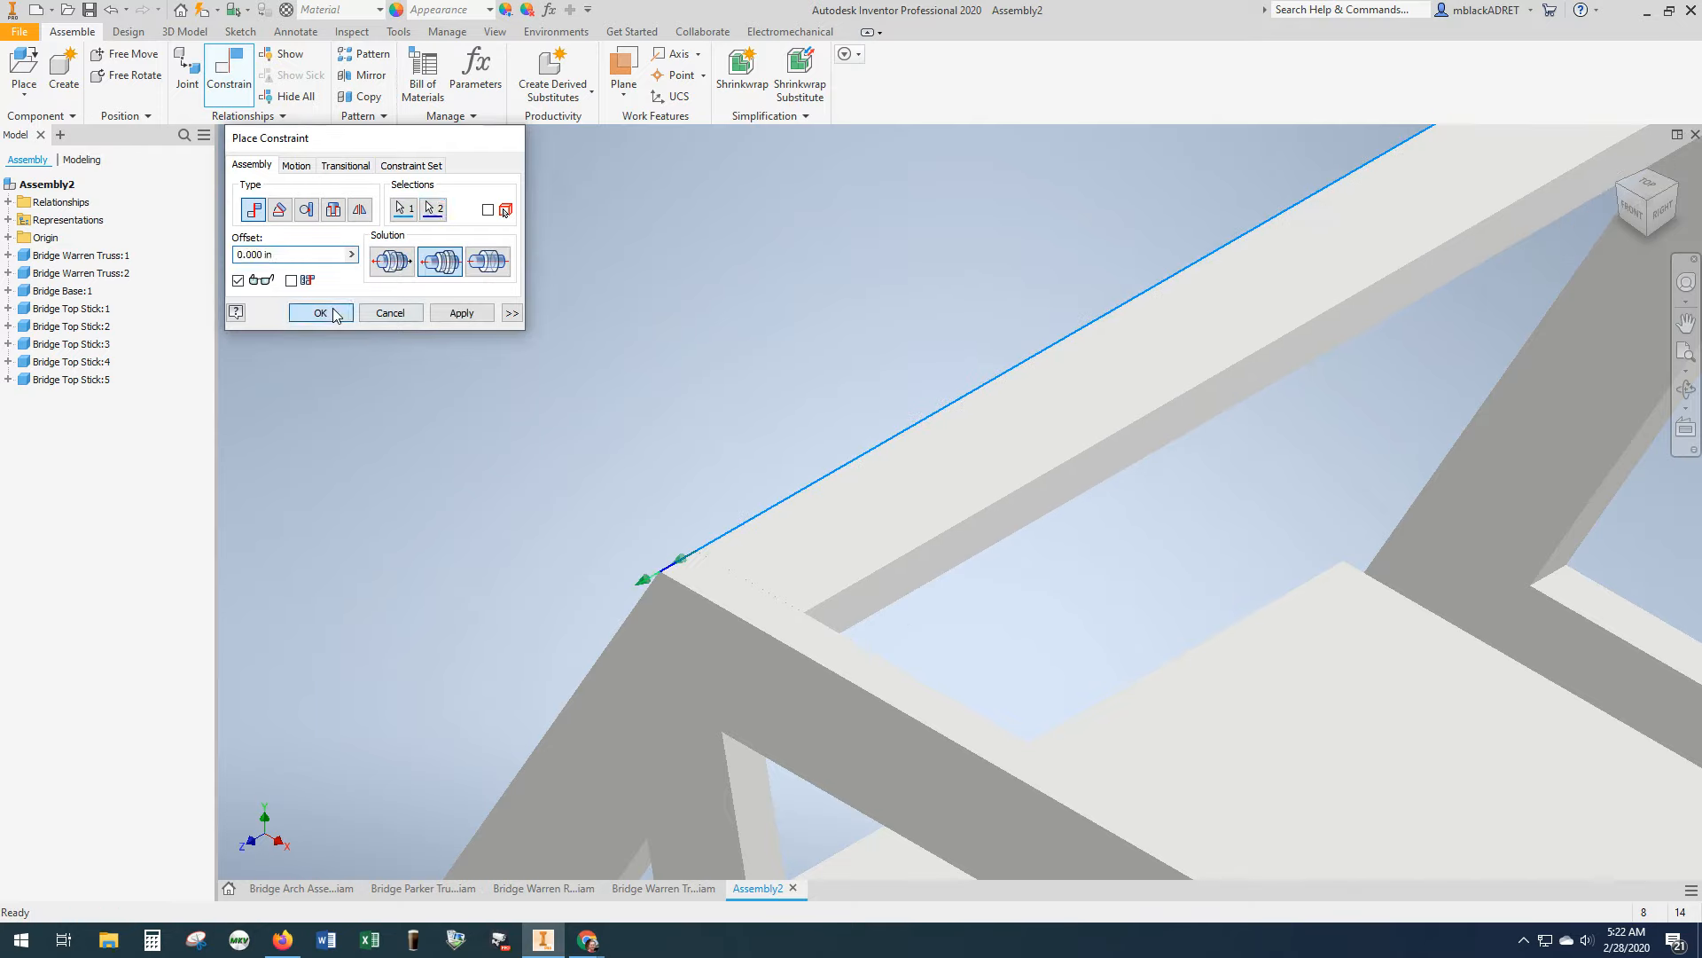
pyautogui.click(320, 312)
# - Slide the second top stick along the trusses to about the middle of the bridge
pyautogui.scroll(-6, 1277, 647)
pyautogui.moveTo(1463, 729); pyautogui.dragTo(919, 371, button='middle')
pyautogui.moveTo(920, 371); pyautogui.dragTo(1006, 420)
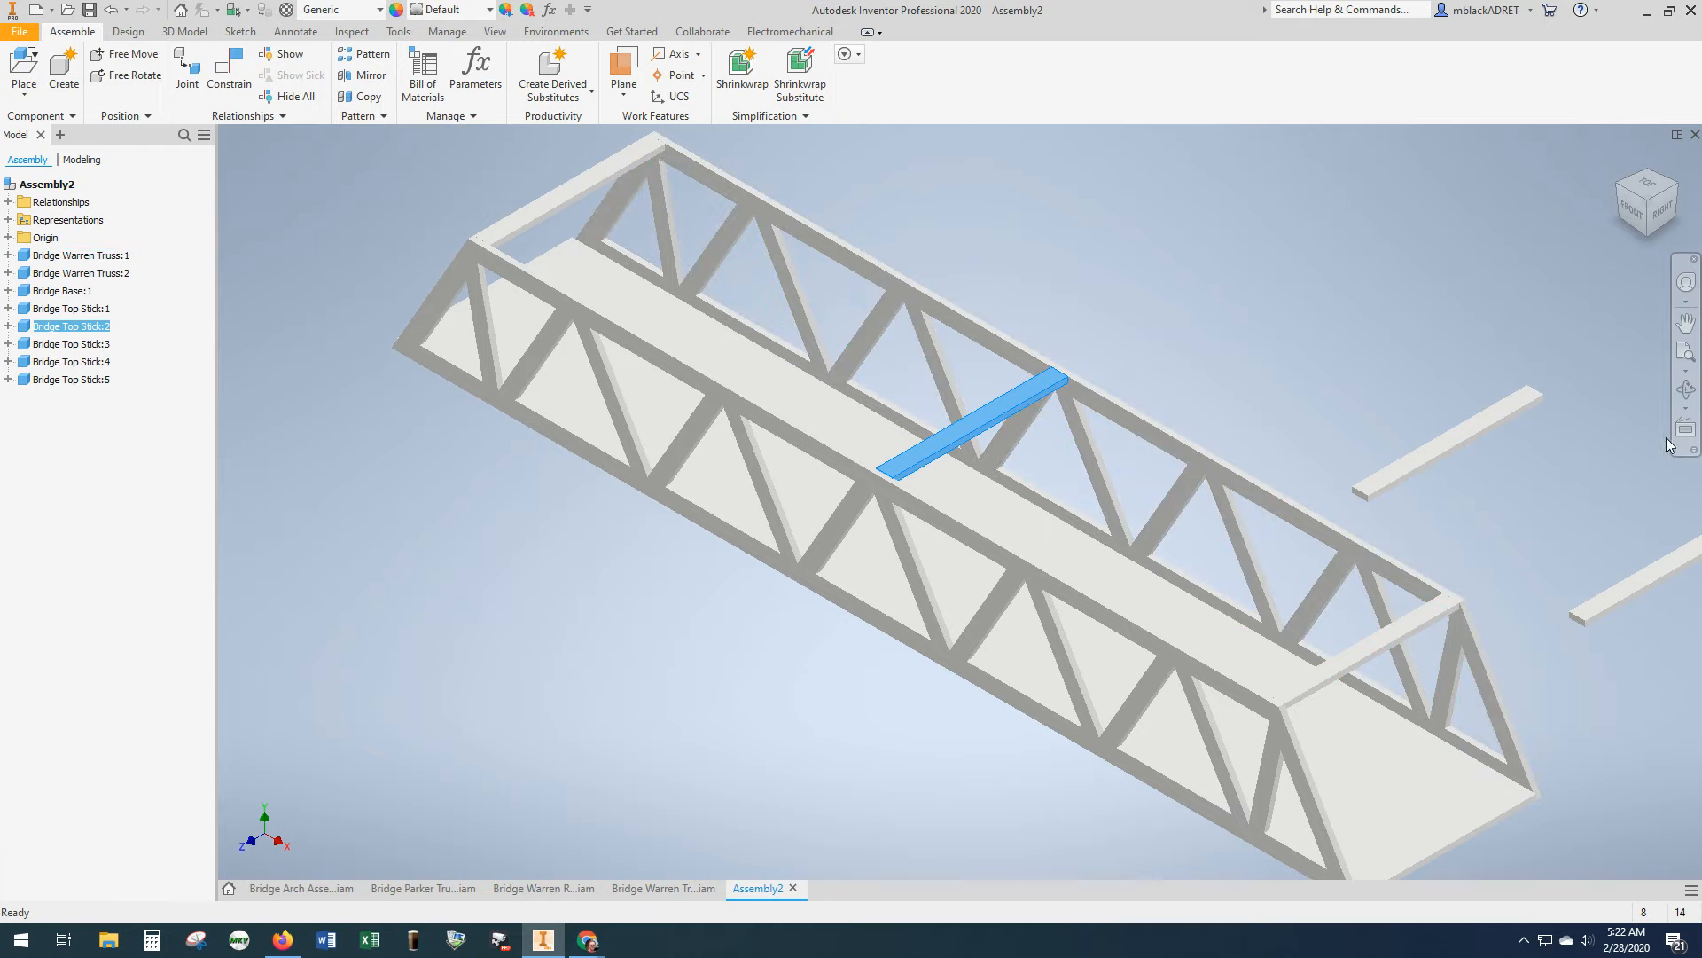
# - Delete the two unused top sticks lying loose beside the bridge, the fourth and fifth
pyautogui.scroll(2, 1550, 449)
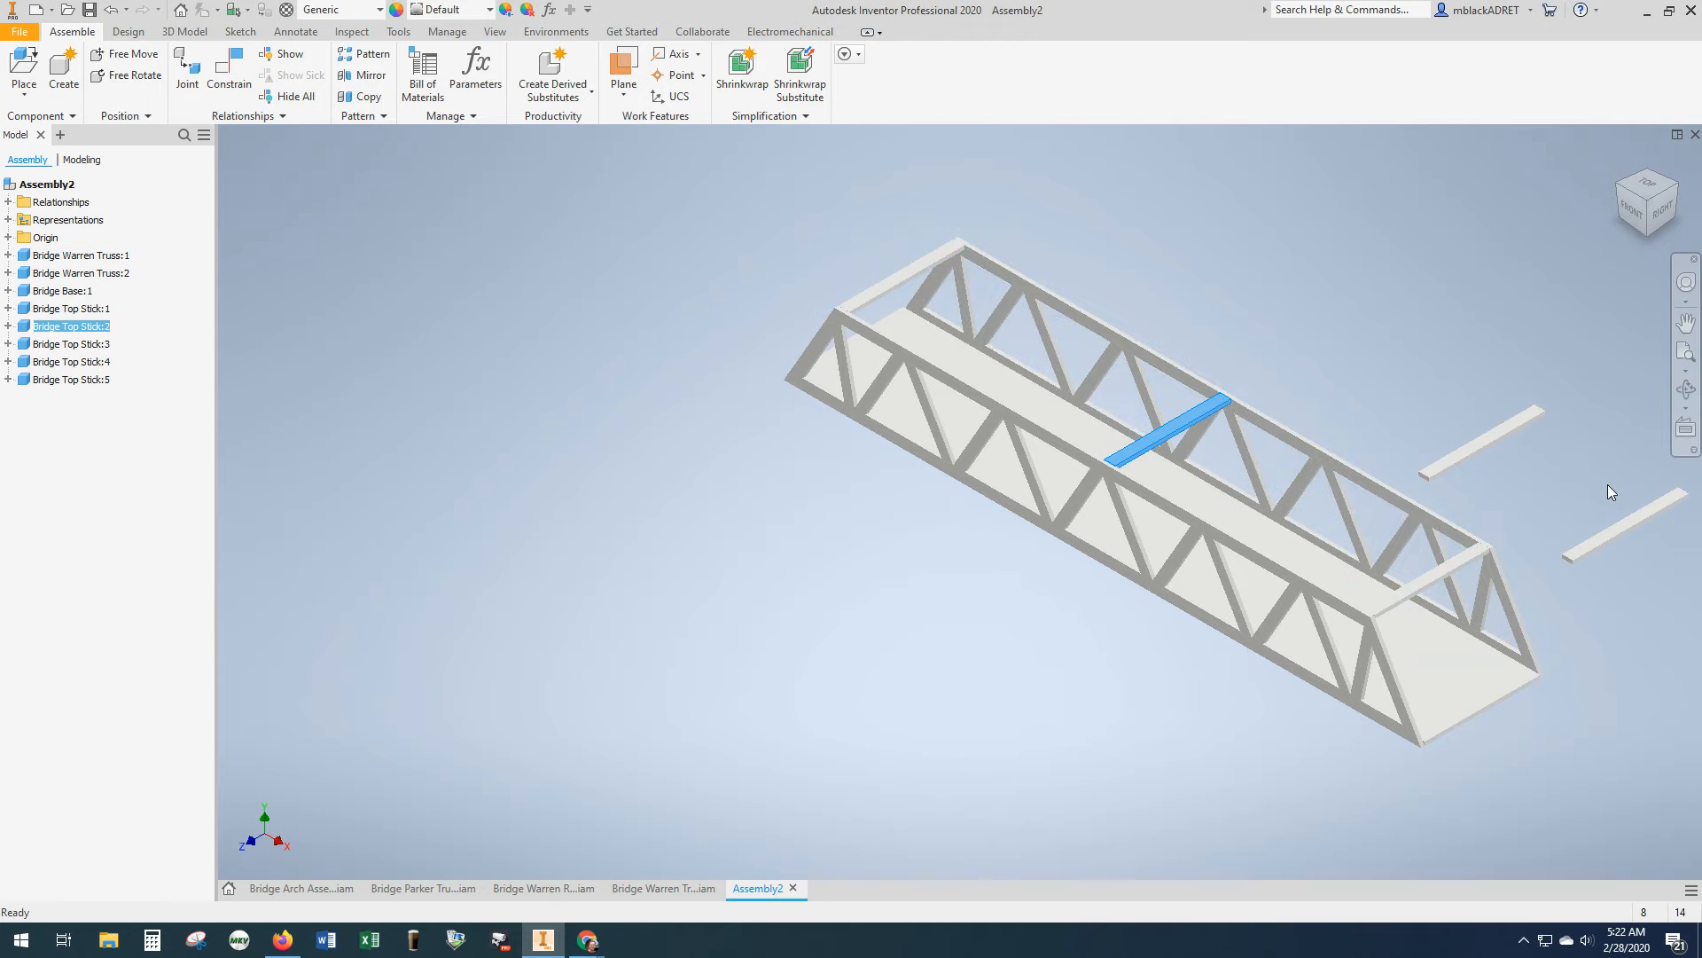
pyautogui.click(1497, 449)
pyautogui.click(1497, 448)
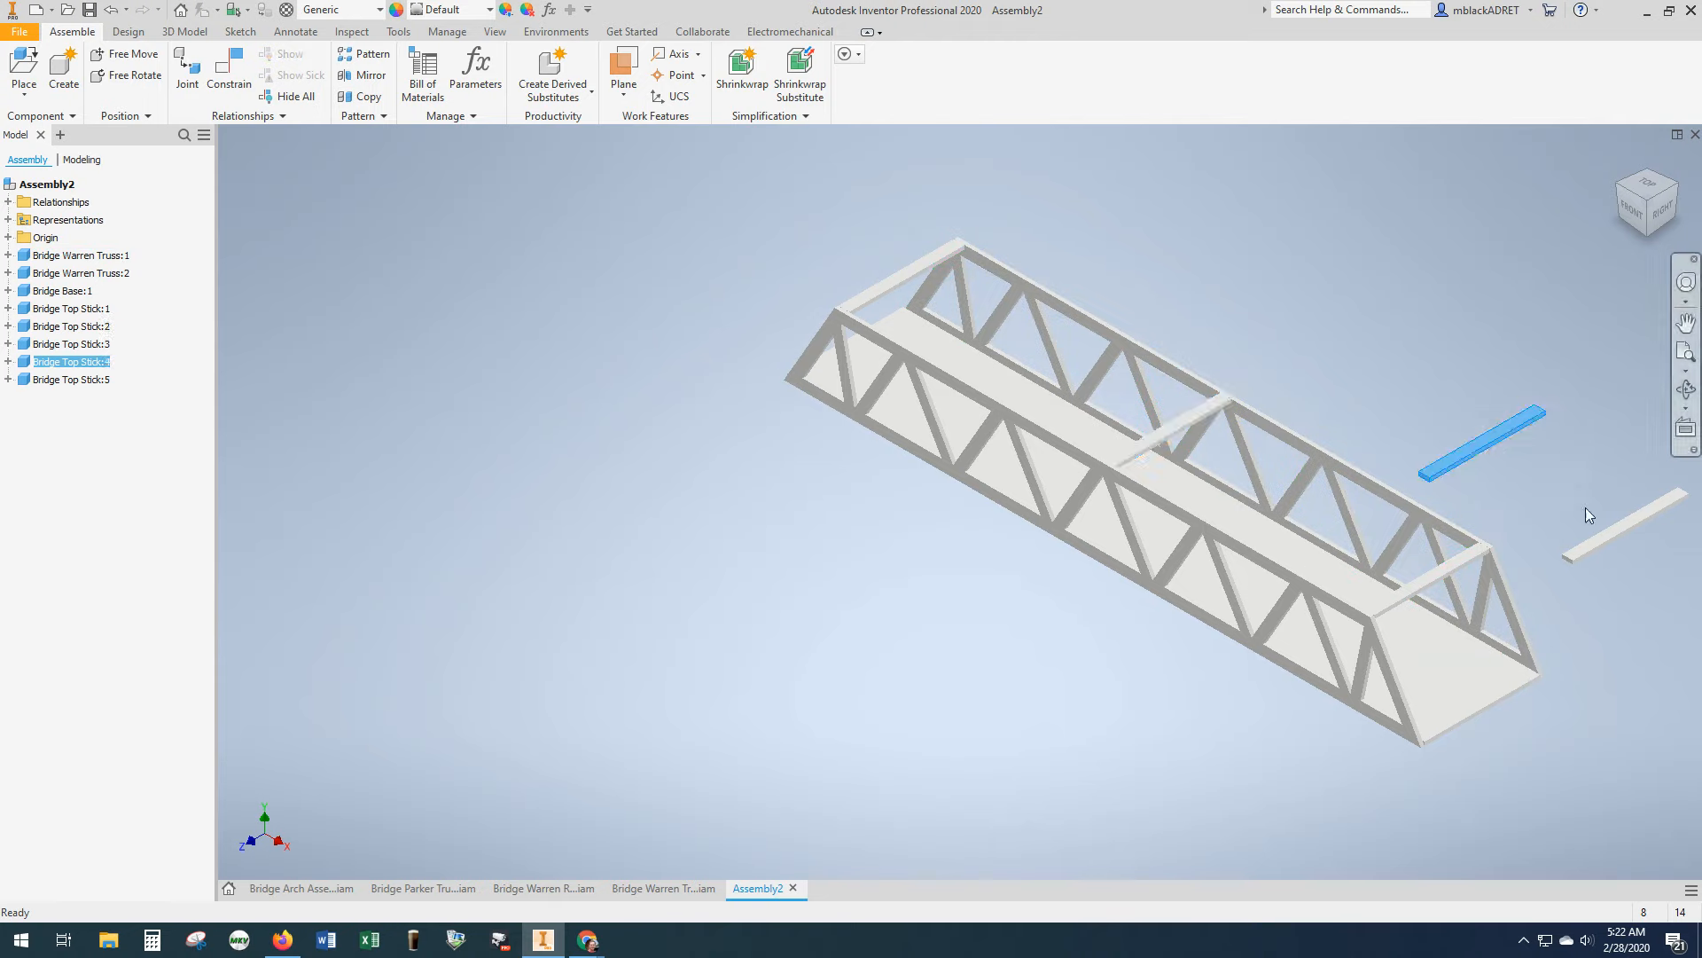
pyautogui.press('Delete')
pyautogui.click(1611, 532)
pyautogui.press('Delete')
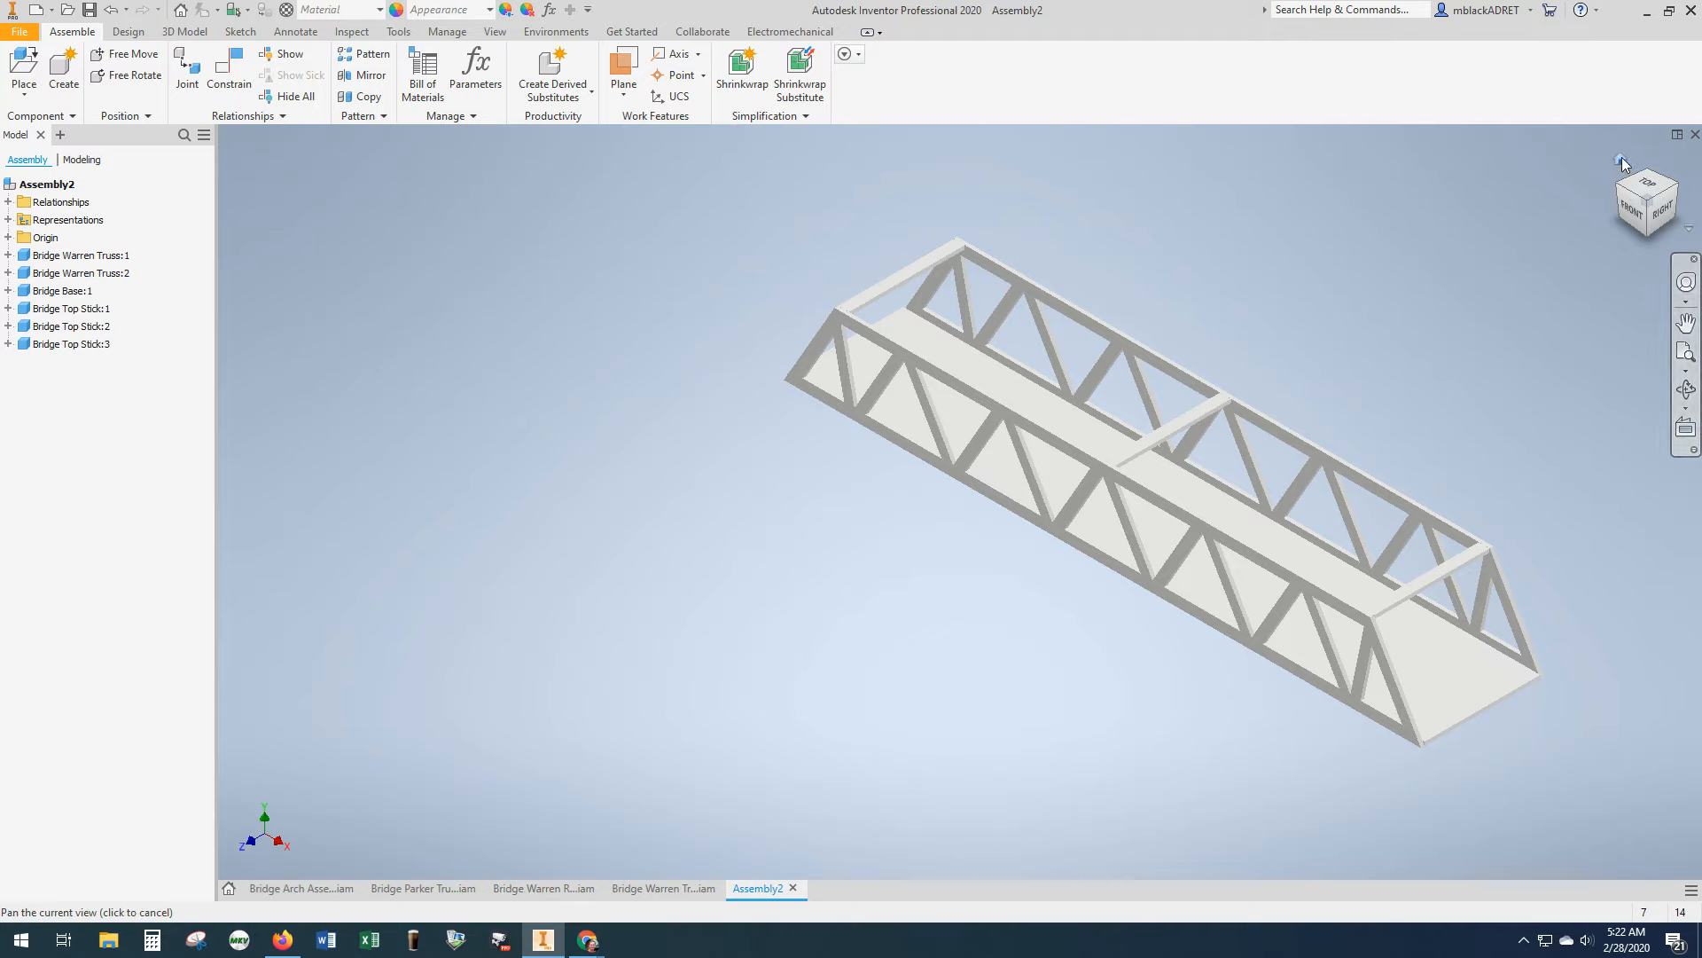
# - Examine the assembled bridge from the home view, from the side and close up at the front truss's end corner
pyautogui.click(1622, 160)
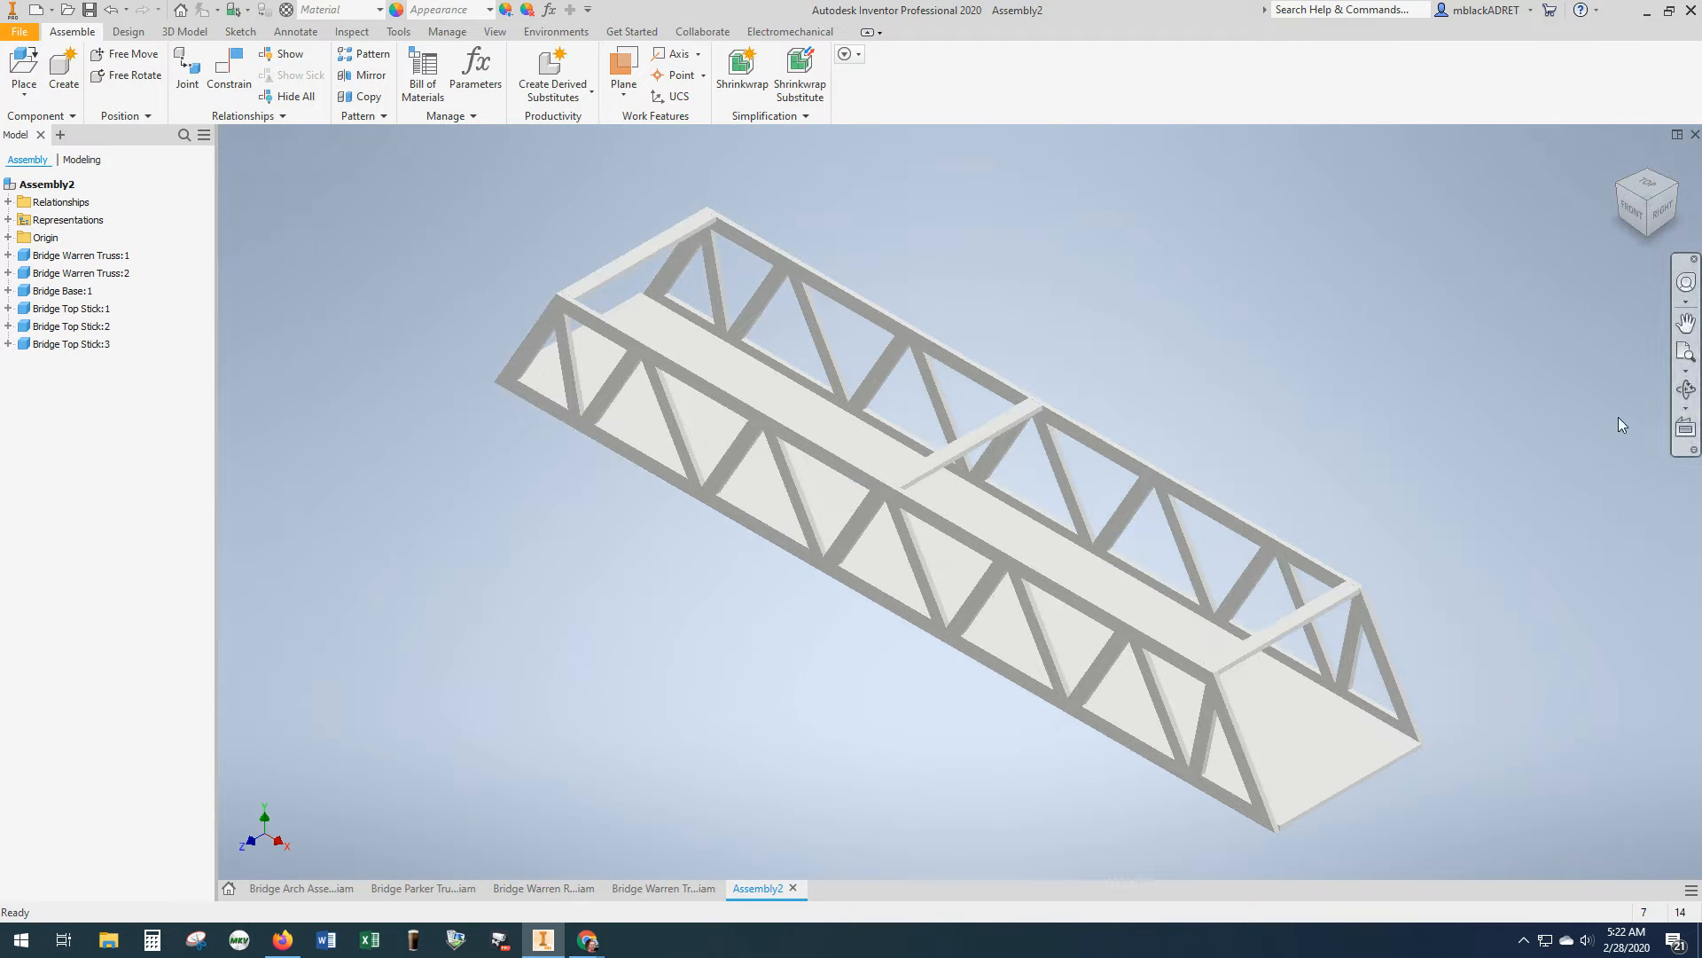
pyautogui.click(1654, 210)
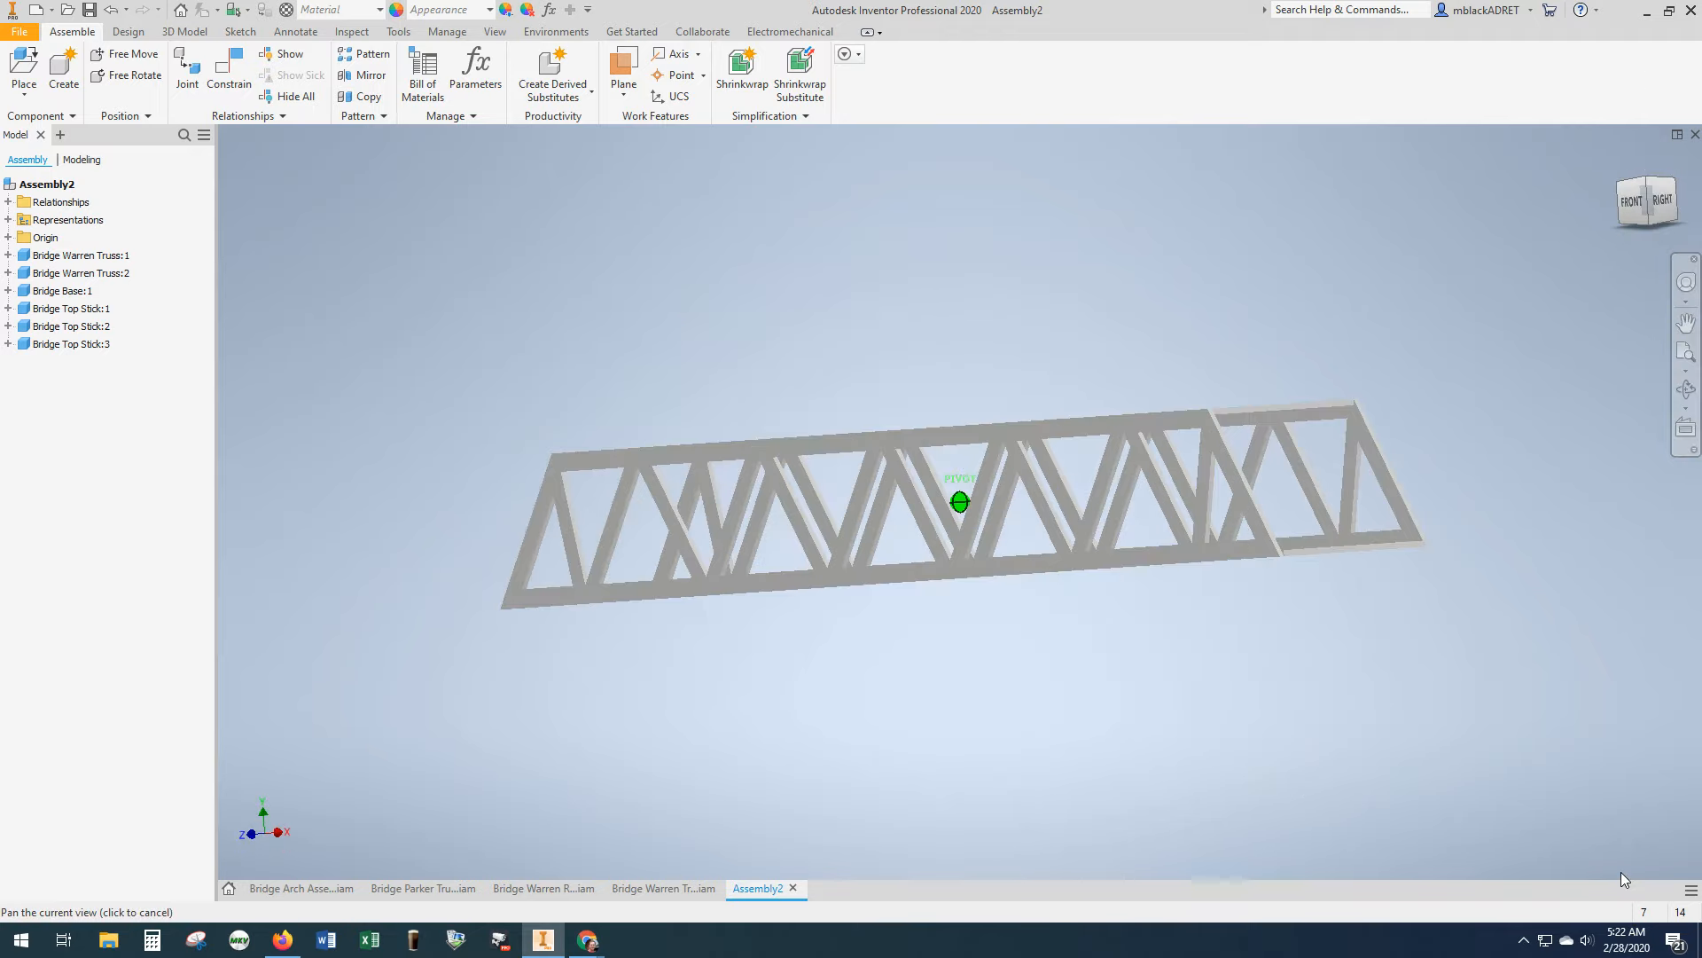
pyautogui.moveTo(1582, 215); pyautogui.dragTo(1651, 210)
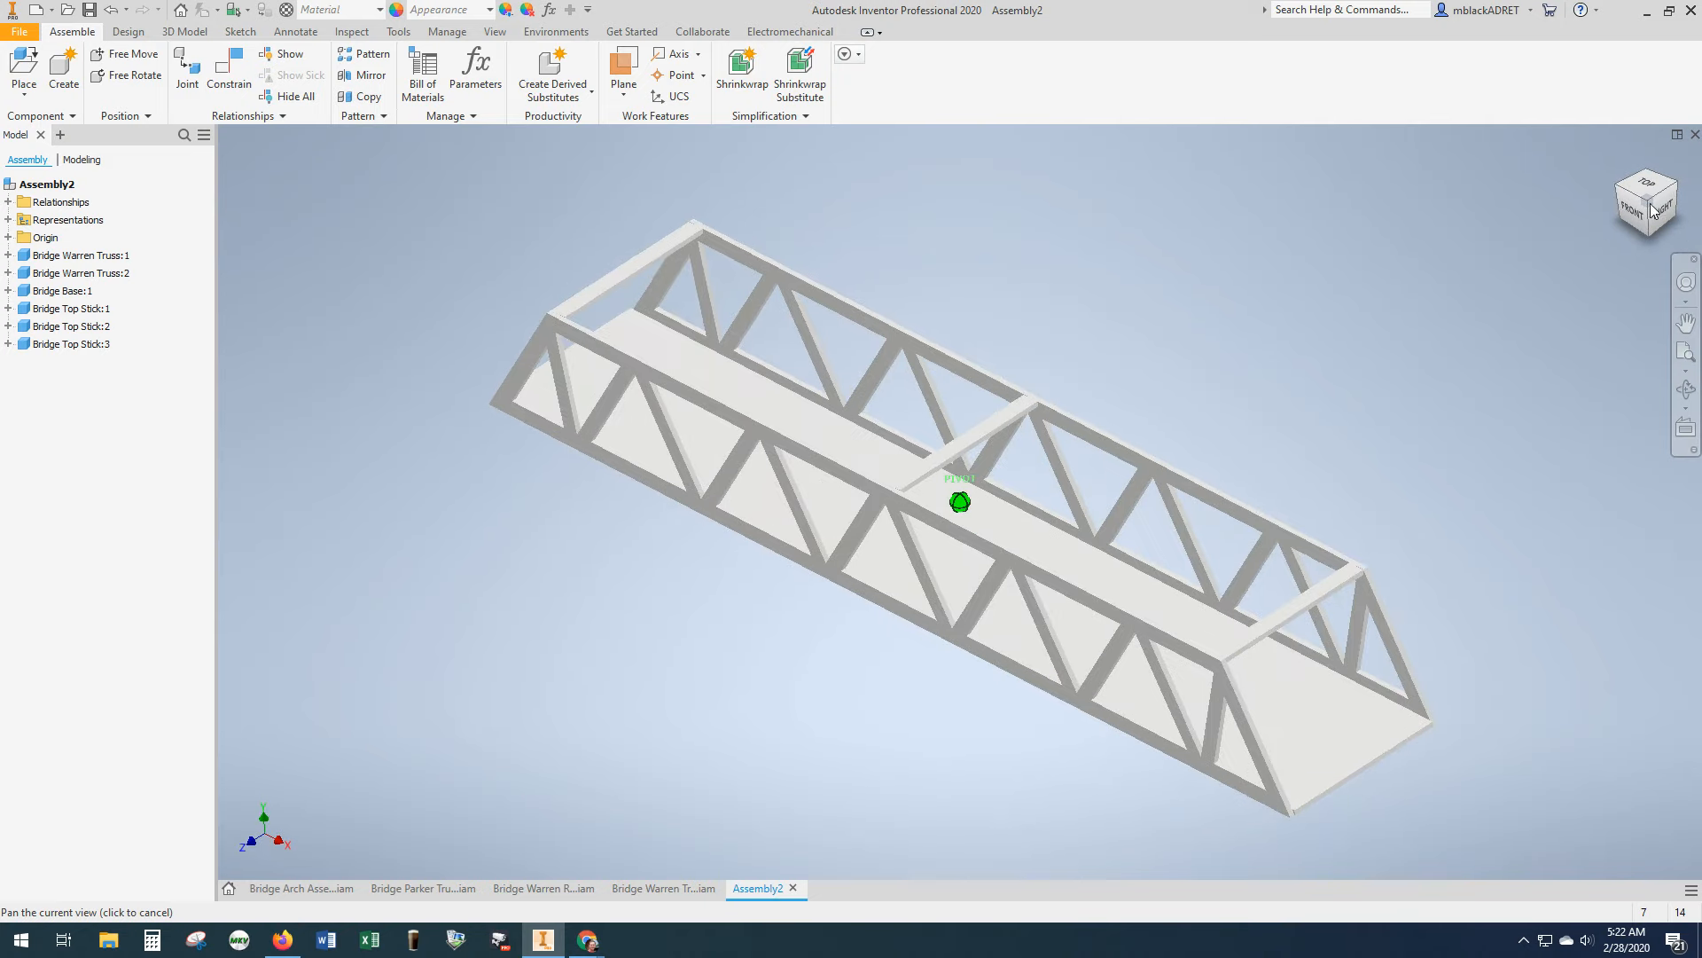
pyautogui.click(1246, 764)
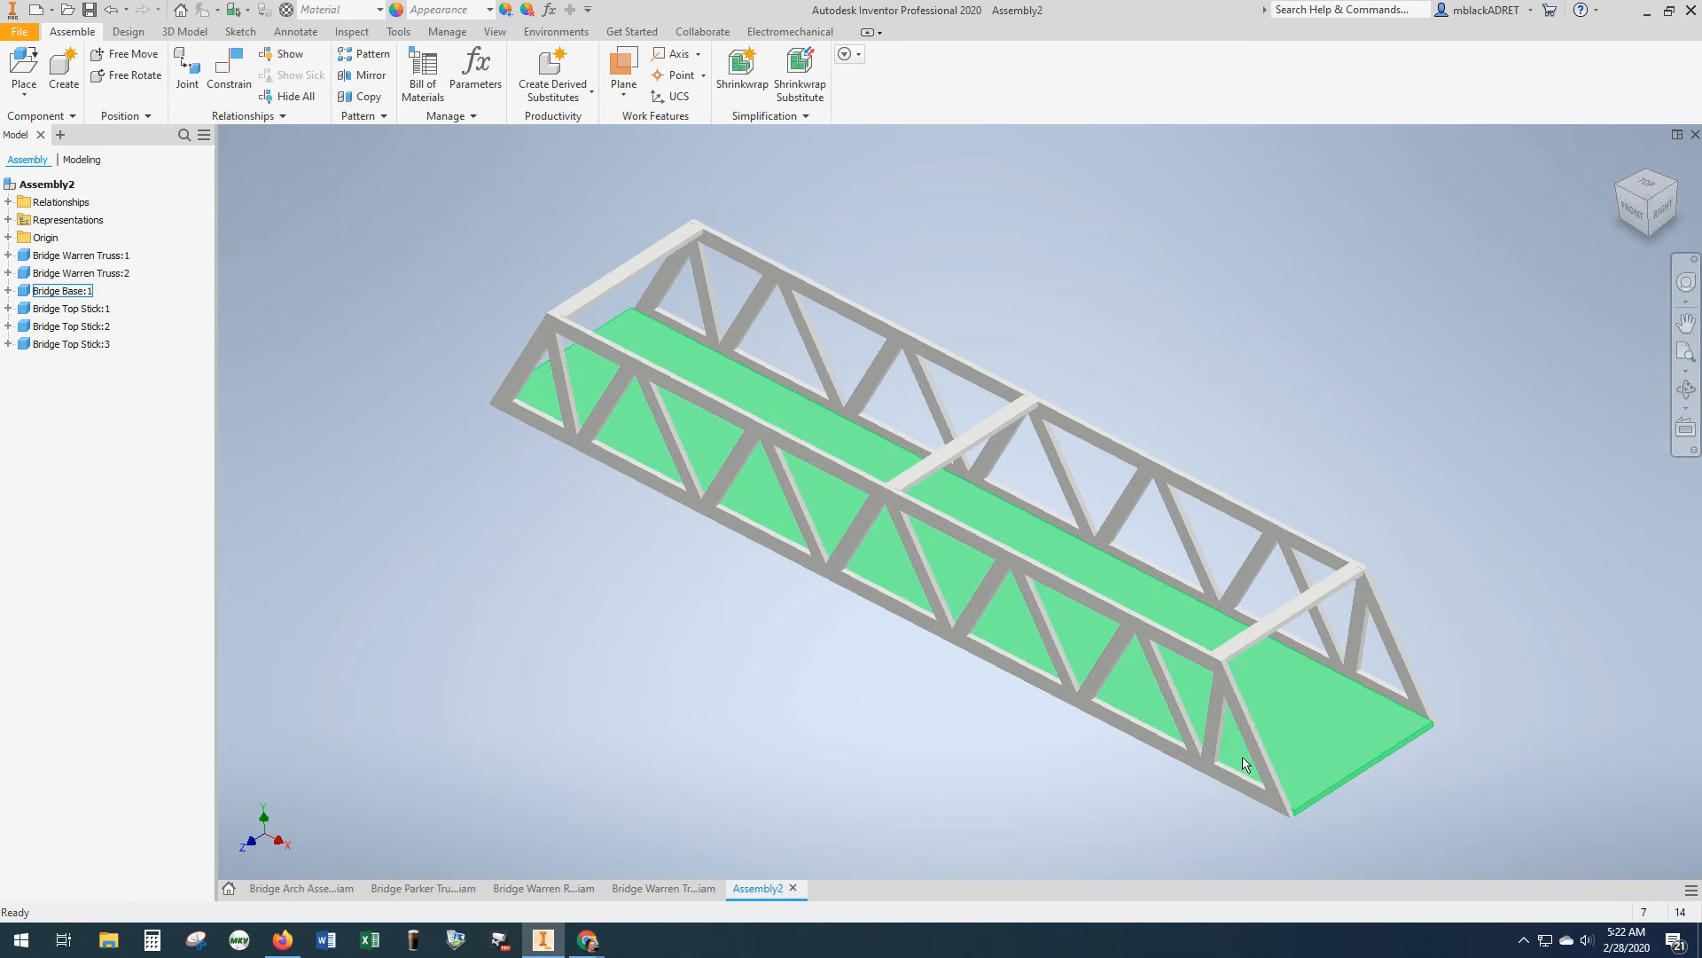
pyautogui.click(1217, 779)
pyautogui.scroll(5, 1220, 779)
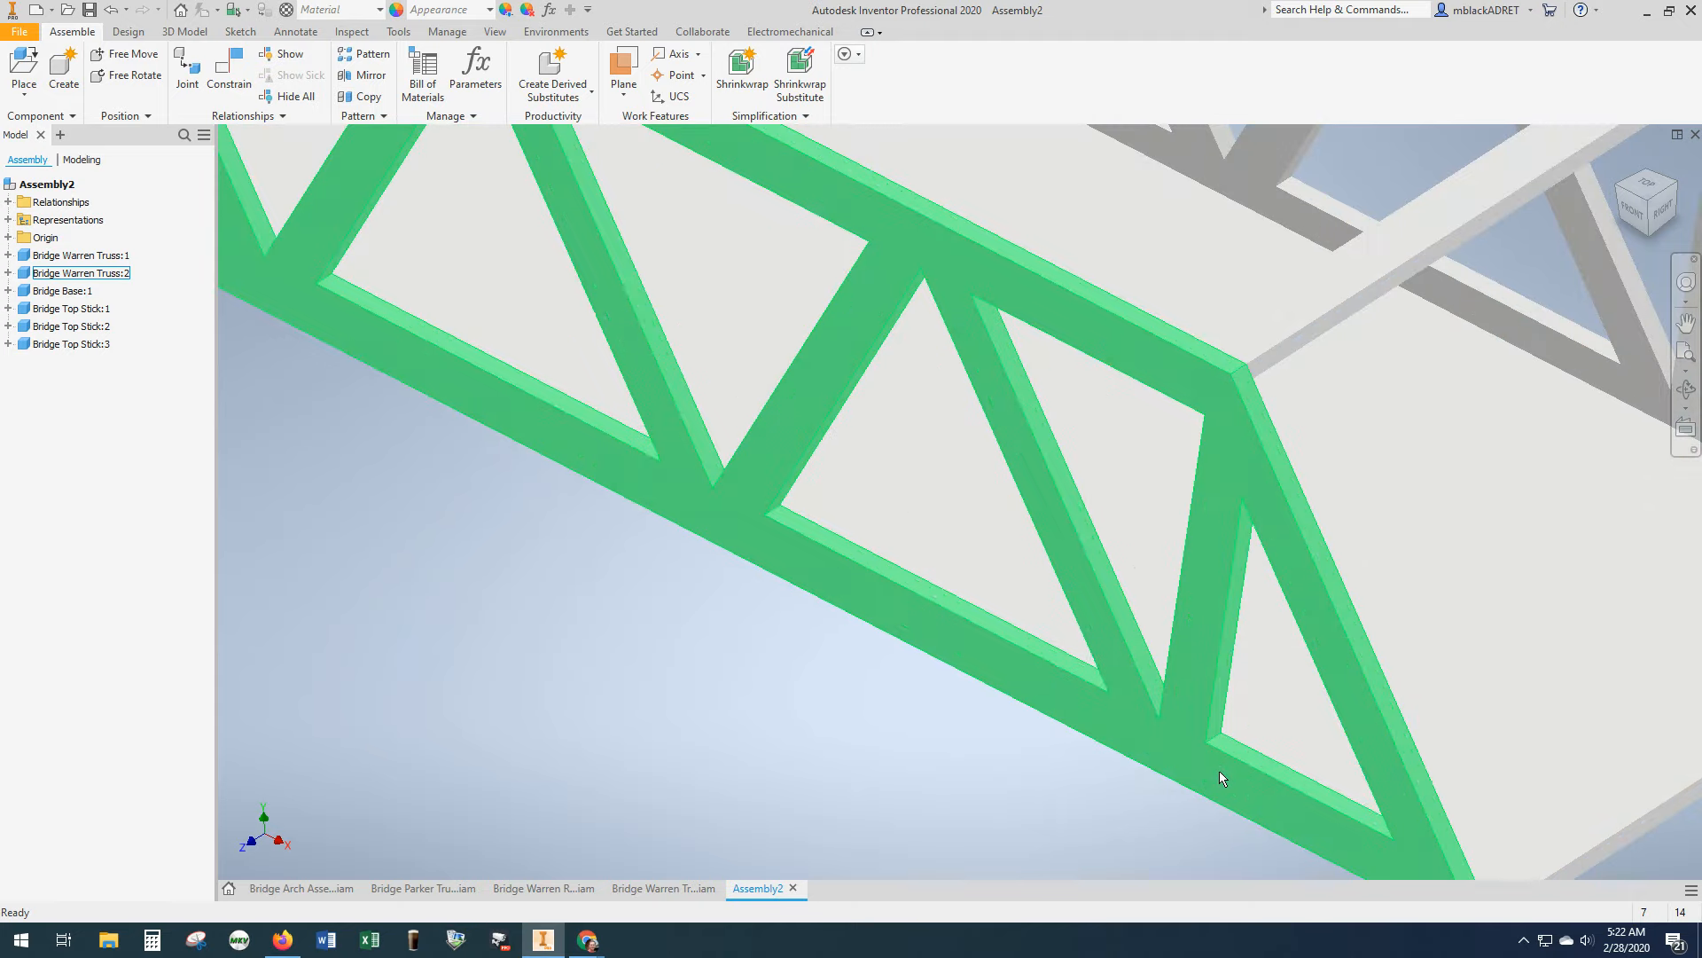
pyautogui.click(1238, 358)
pyautogui.scroll(-6, 1247, 461)
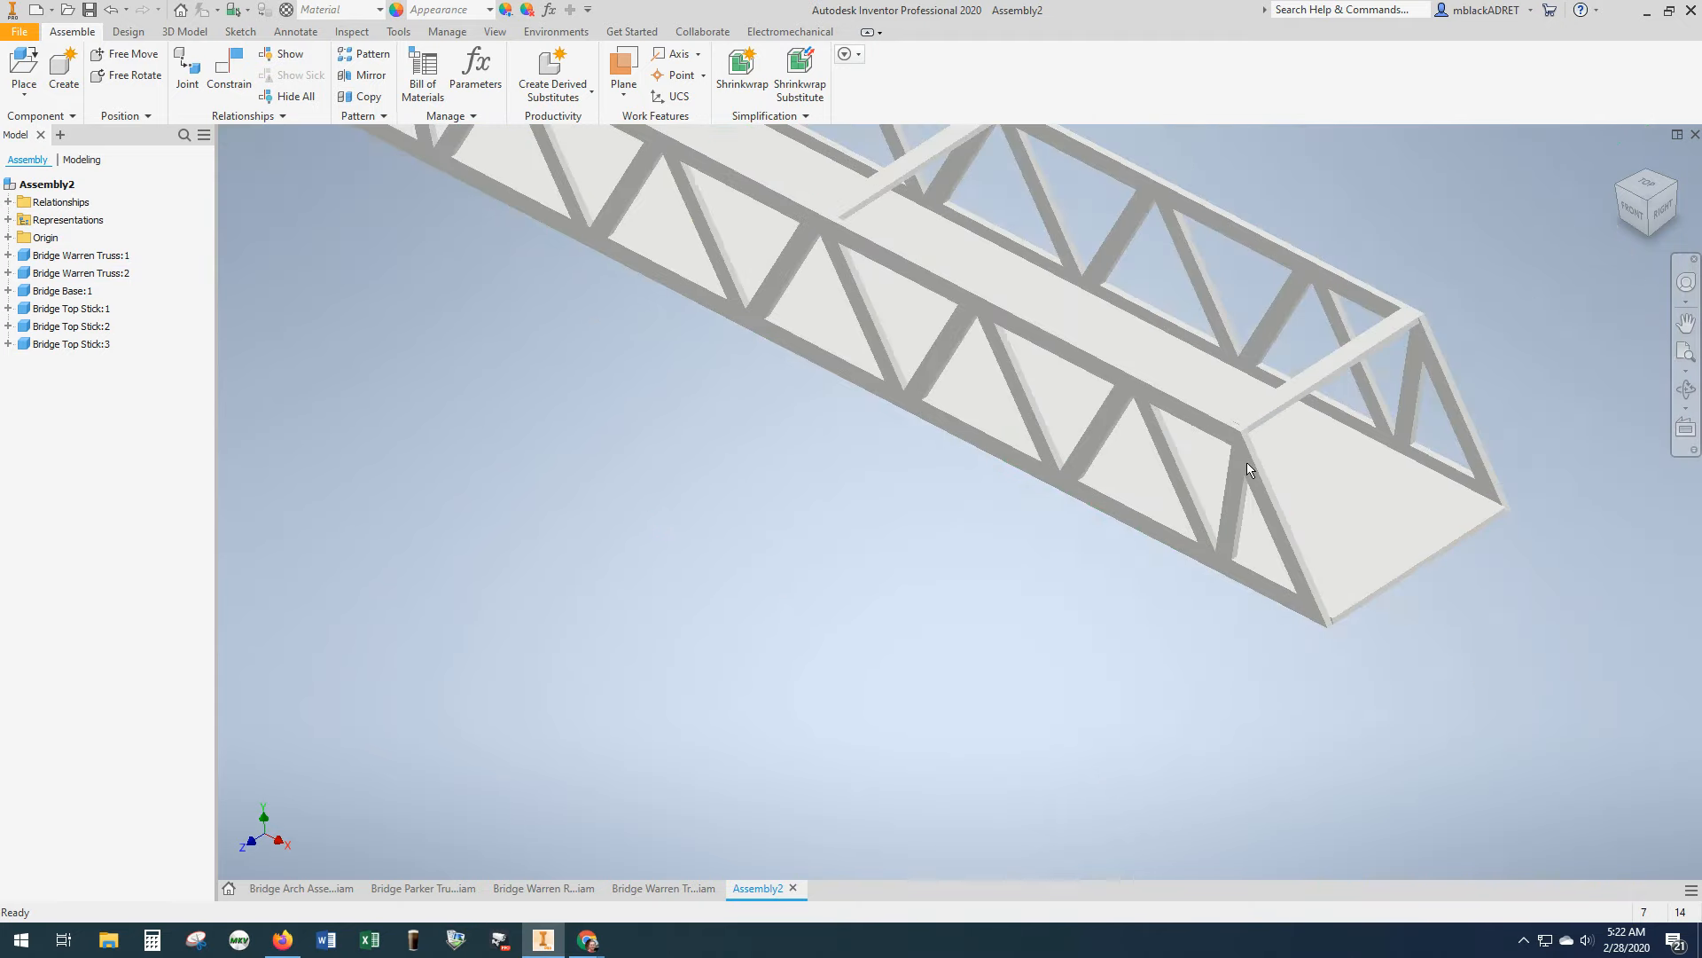
pyautogui.moveTo(1224, 353); pyautogui.dragTo(1146, 537, button='middle')
pyautogui.scroll(4, 1159, 502)
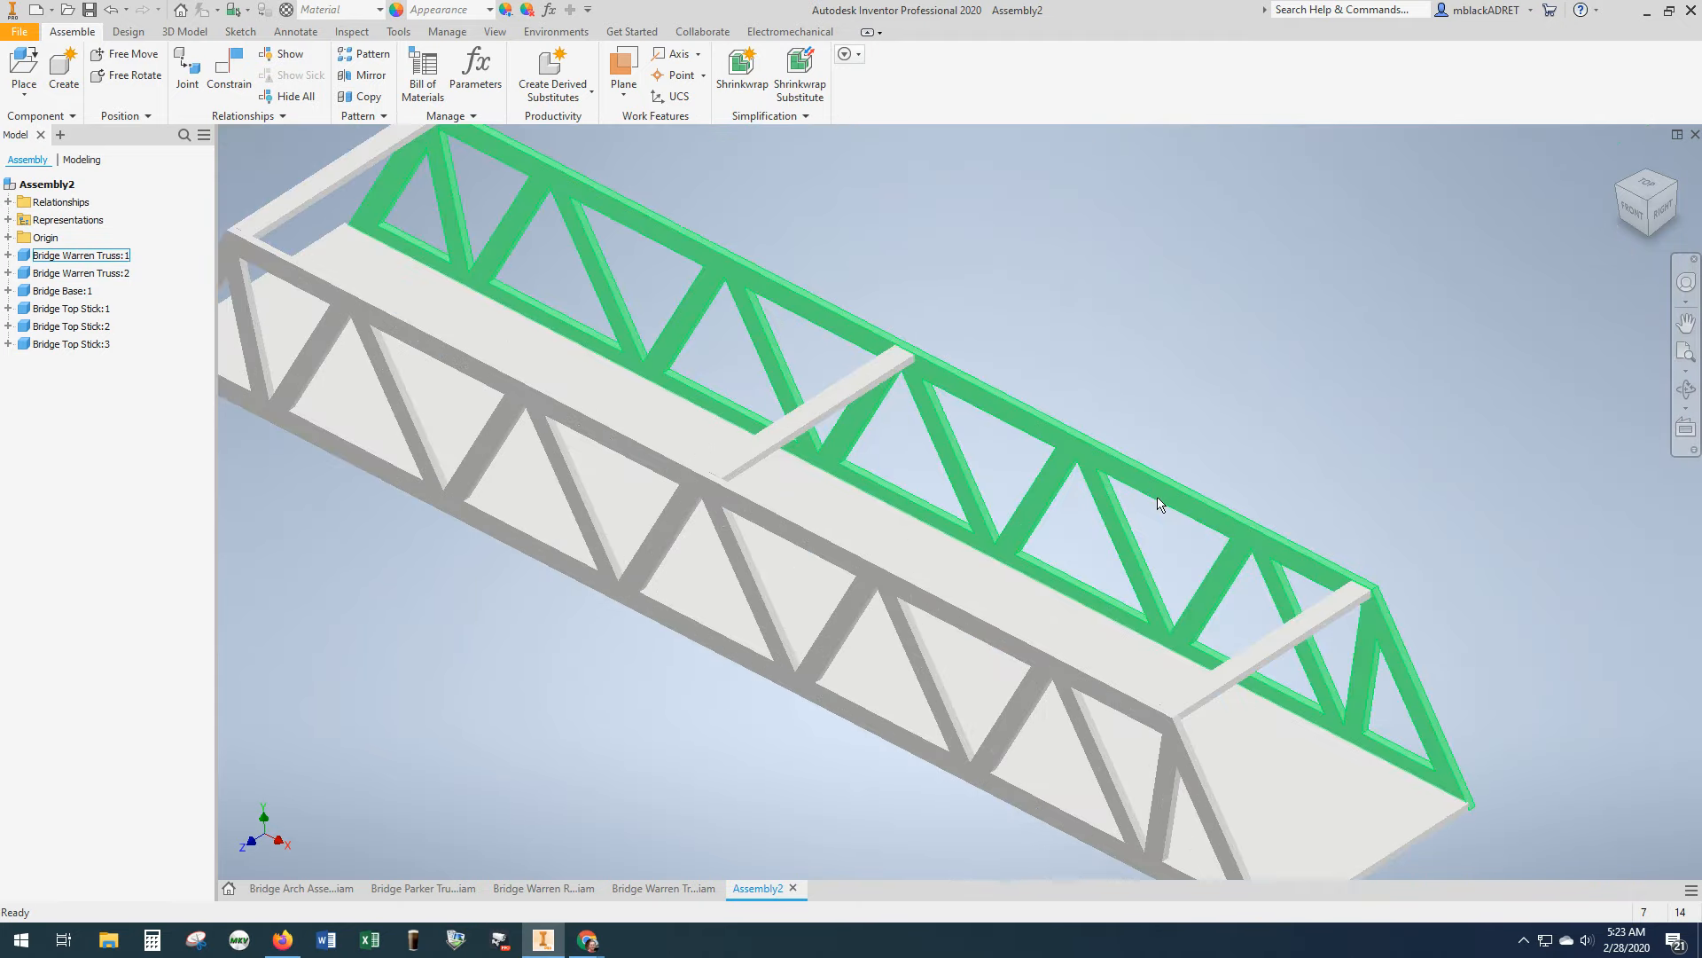
pyautogui.scroll(-3, 1161, 504)
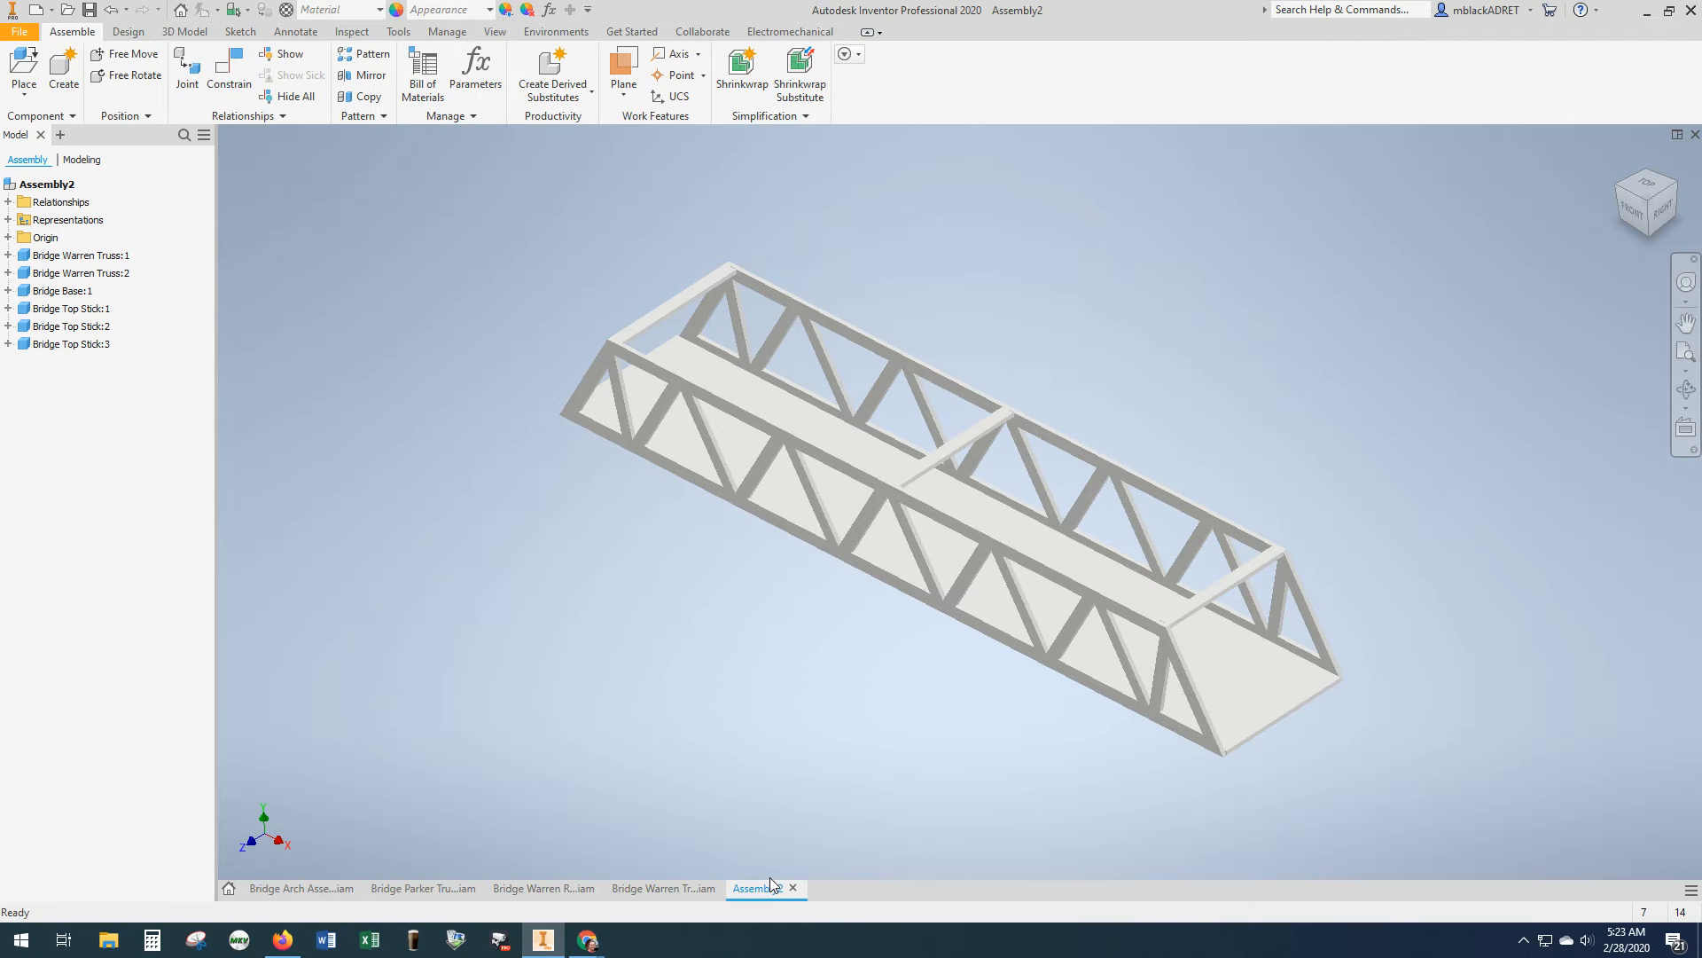
pyautogui.moveTo(597, 942)
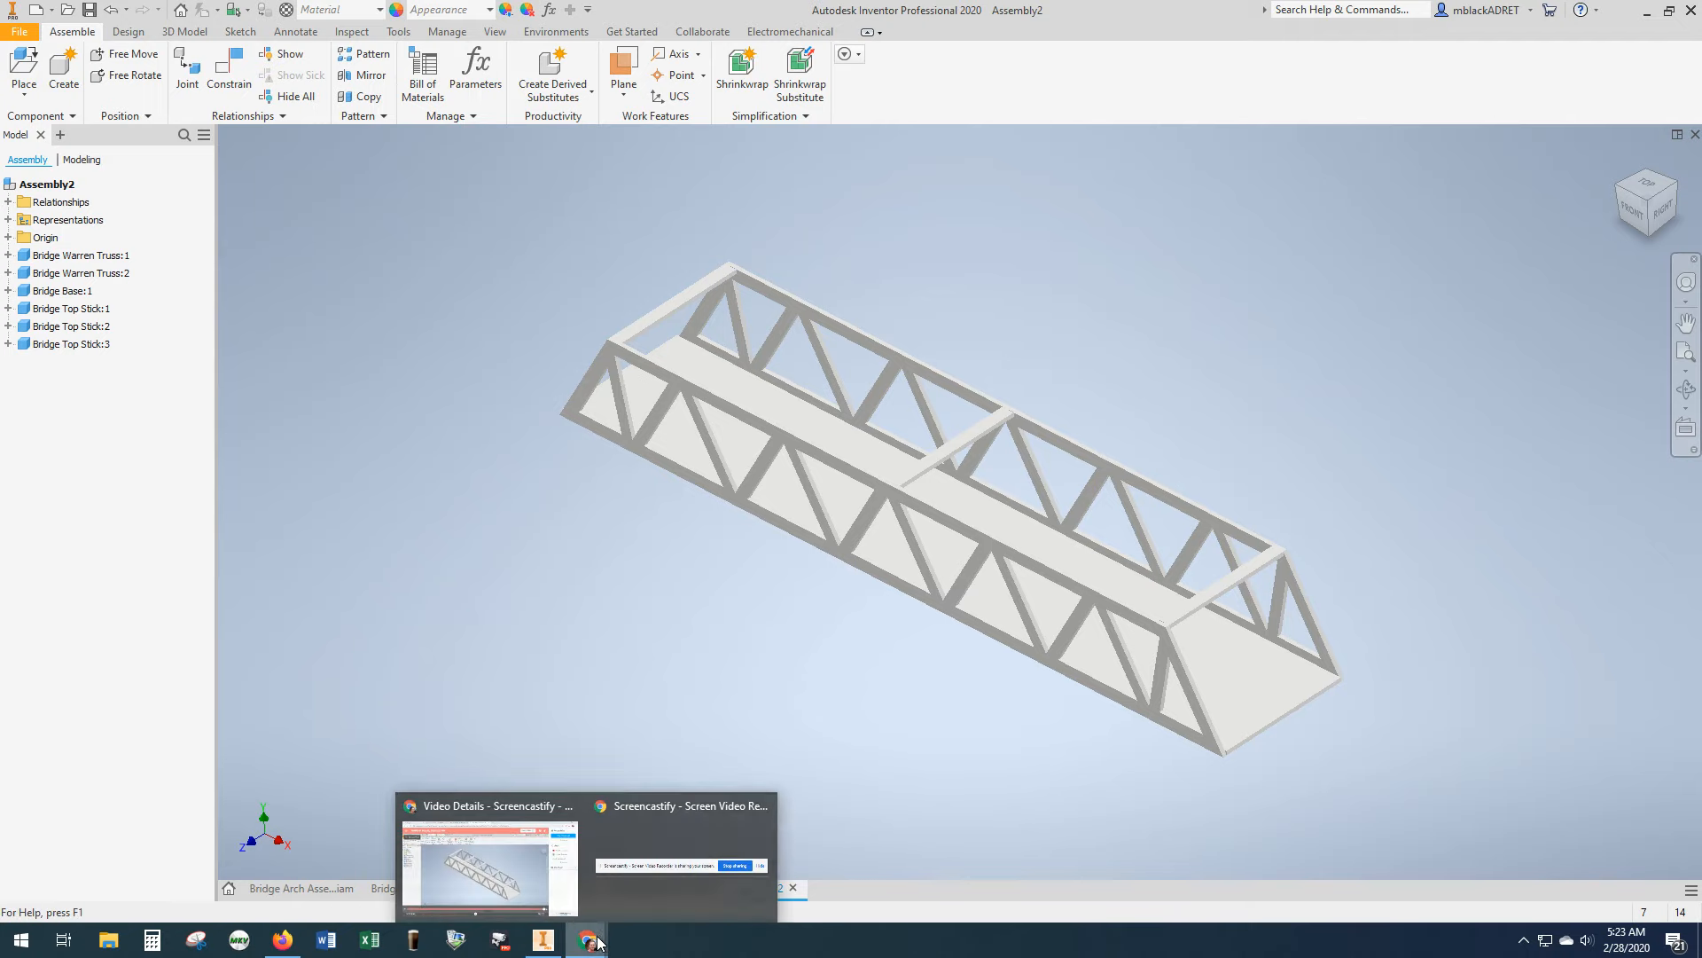
pyautogui.click(687, 875)
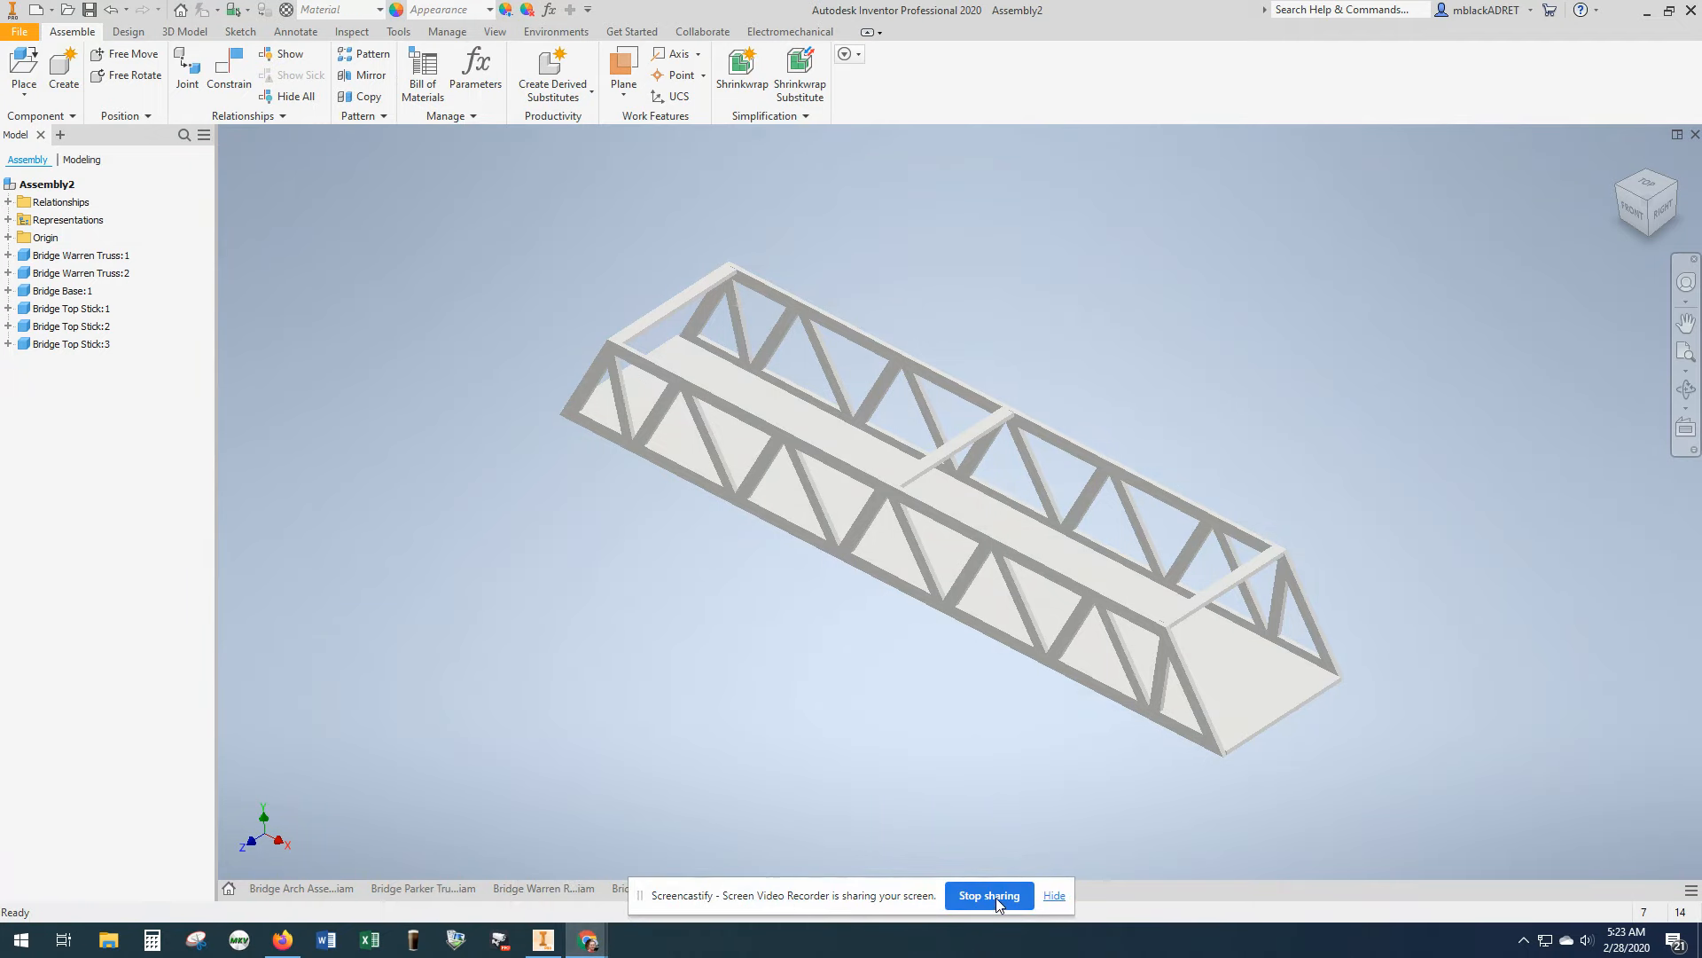